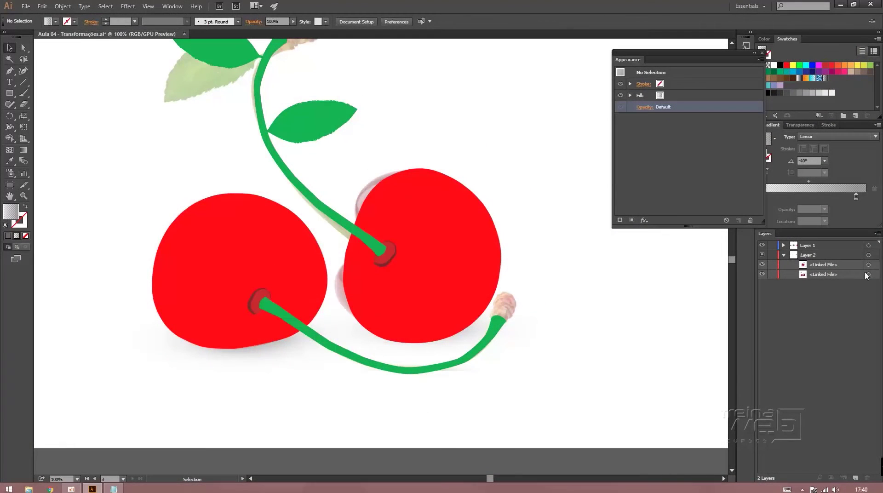
# - Move the linked cherry photo on Layer 2 off the vector cherries, past the upper-left corner of the artboard
pyautogui.click(868, 274)
pyautogui.moveTo(332, 178); pyautogui.dragTo(438, 197)
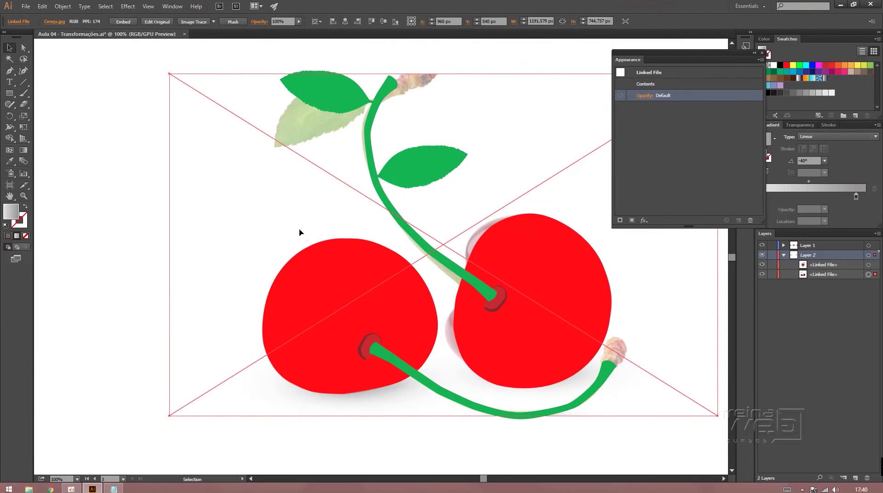
pyautogui.moveTo(299, 232); pyautogui.dragTo(358, 213)
pyautogui.moveTo(401, 181); pyautogui.dragTo(337, 139)
pyautogui.moveTo(394, 154); pyautogui.dragTo(382, 219)
# - Turn off image dimming for Layer 2 and reposition the cherry photo at about X 238 px, Y 172 px
pyautogui.doubleClick(846, 255)
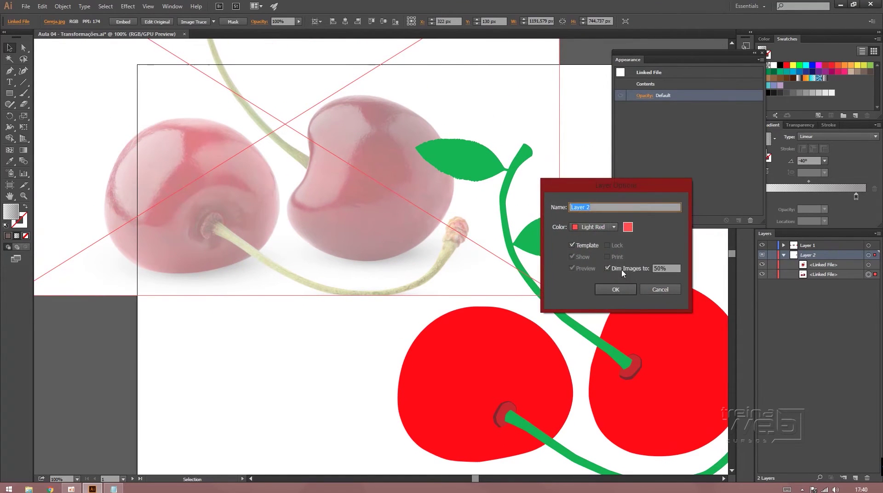
pyautogui.click(619, 288)
pyautogui.moveTo(592, 246); pyautogui.dragTo(490, 203)
pyautogui.moveTo(274, 168); pyautogui.dragTo(245, 183)
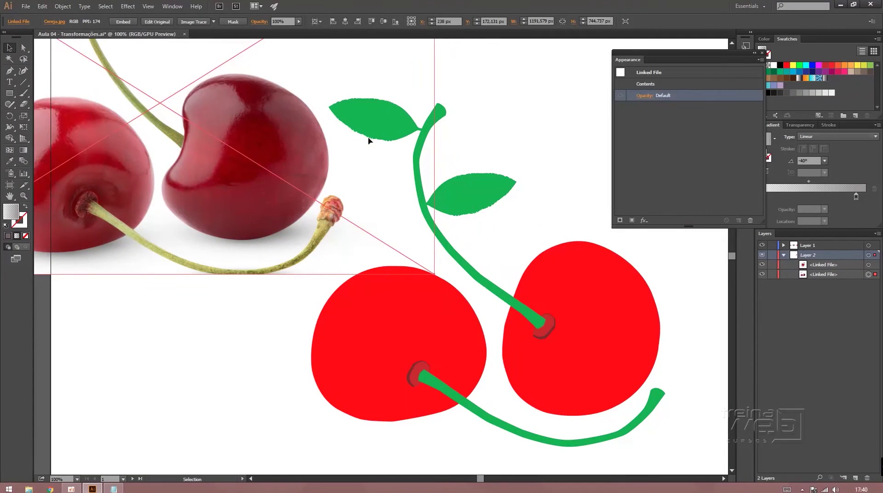
pyautogui.click(532, 147)
pyautogui.moveTo(415, 278); pyautogui.dragTo(475, 219)
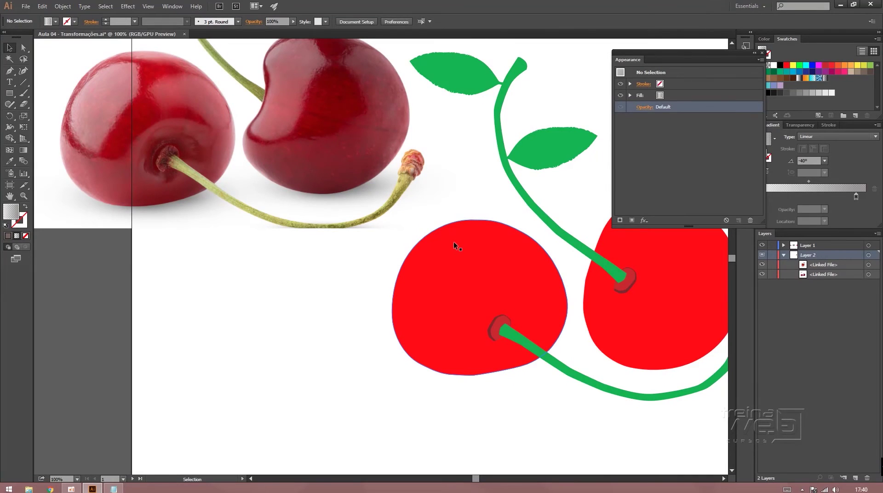
# - Select only the body path of the left vector cherry with Group Selection and uncover the gradient settings
pyautogui.doubleClick(455, 240)
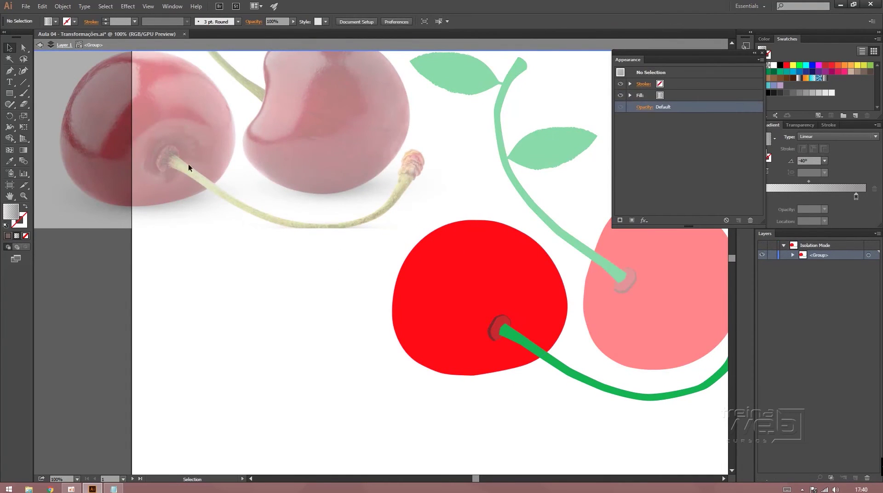
pyautogui.click(42, 47)
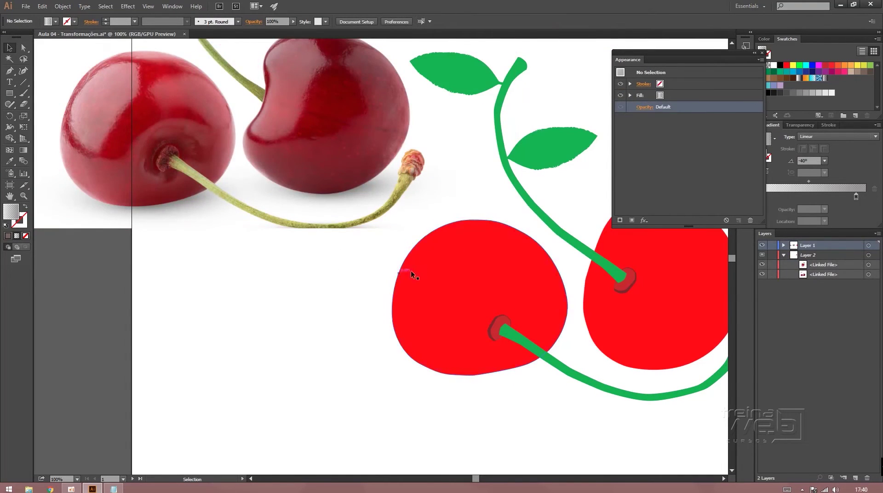
pyautogui.click(425, 269)
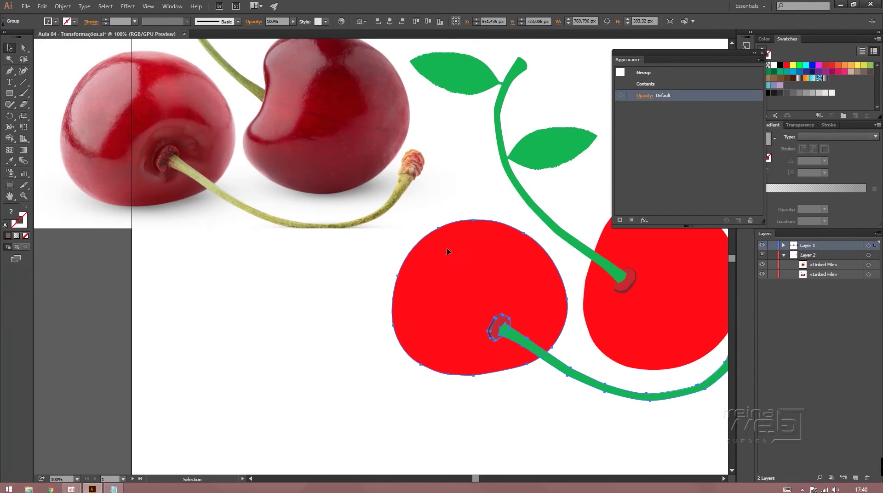
pyautogui.moveTo(23, 47); pyautogui.dragTo(53, 59)
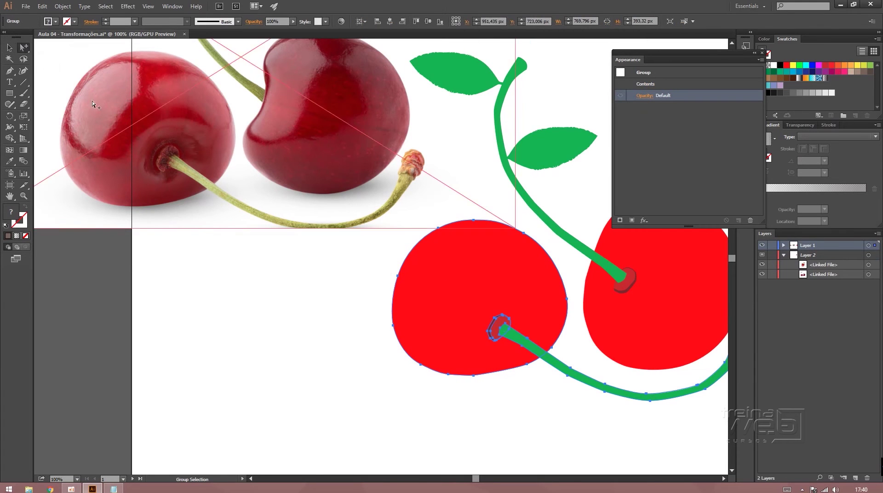
pyautogui.click(327, 298)
pyautogui.click(470, 280)
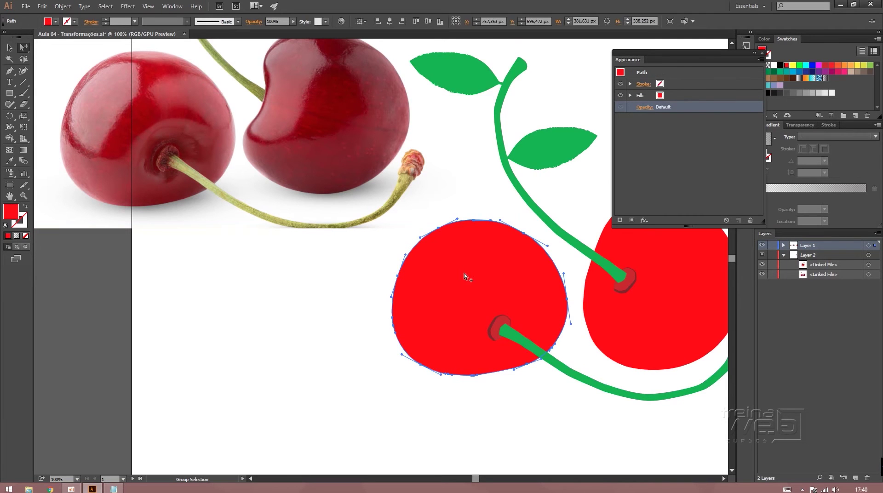
pyautogui.moveTo(618, 54); pyautogui.dragTo(552, 33)
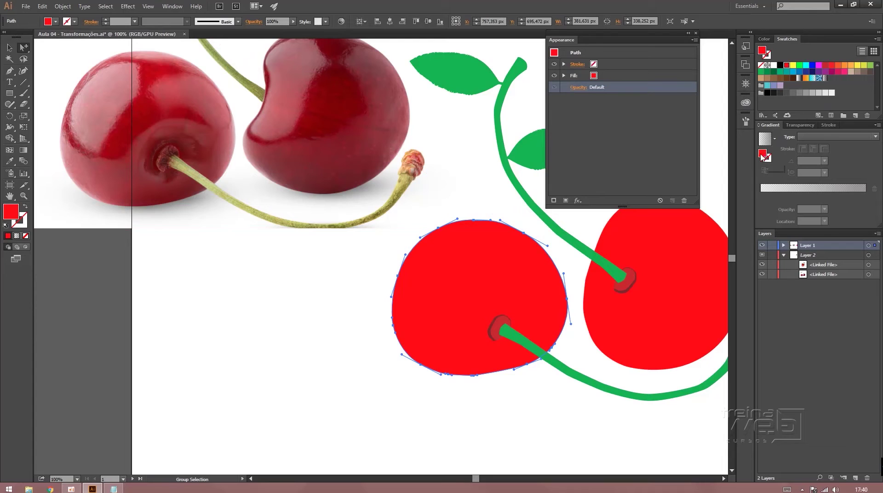
# - Fill the left cherry's body with a linear gradient and adjust the positions of its two end stops
pyautogui.click(762, 196)
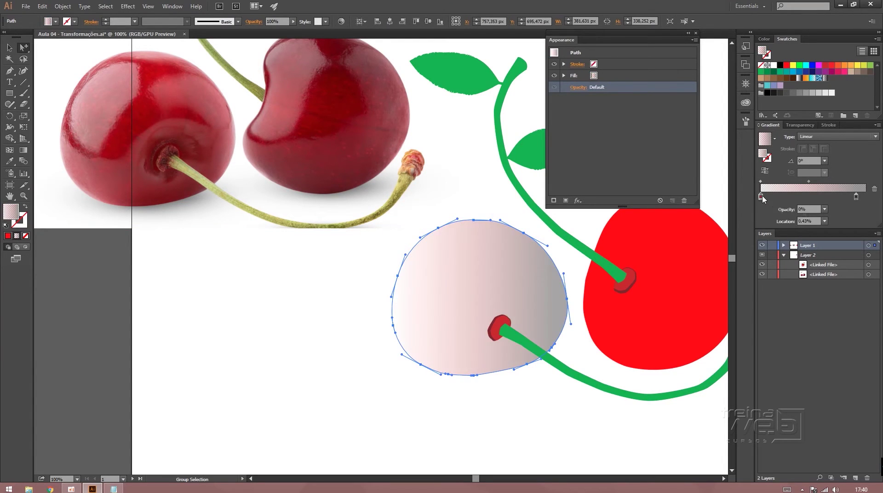
pyautogui.moveTo(762, 197); pyautogui.dragTo(764, 215)
pyautogui.moveTo(856, 197); pyautogui.dragTo(860, 198)
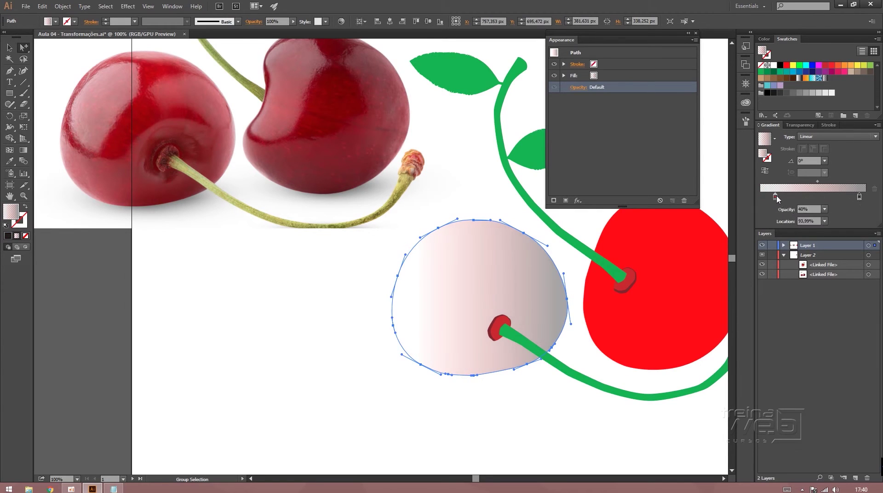
pyautogui.moveTo(777, 198); pyautogui.dragTo(761, 197)
pyautogui.moveTo(859, 198); pyautogui.dragTo(860, 199)
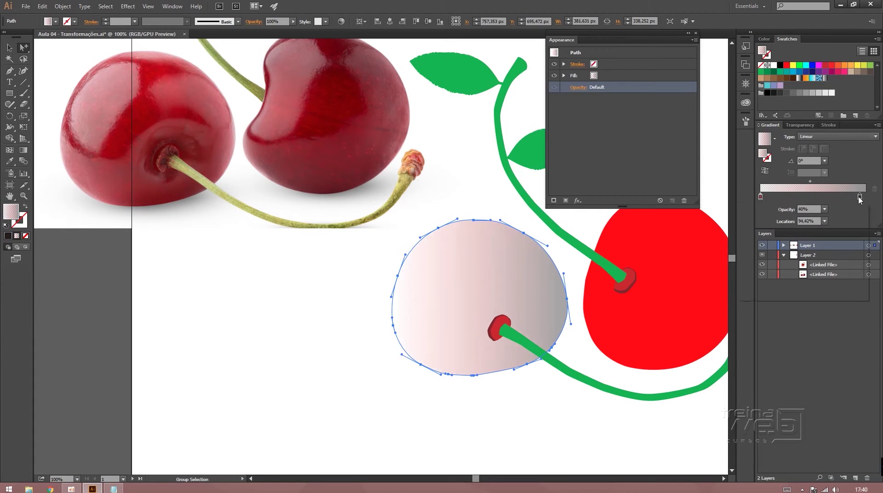
# - Try to give the gradient's dark end stop a new colour sampled from the cherry photo
pyautogui.doubleClick(861, 199)
pyautogui.click(747, 247)
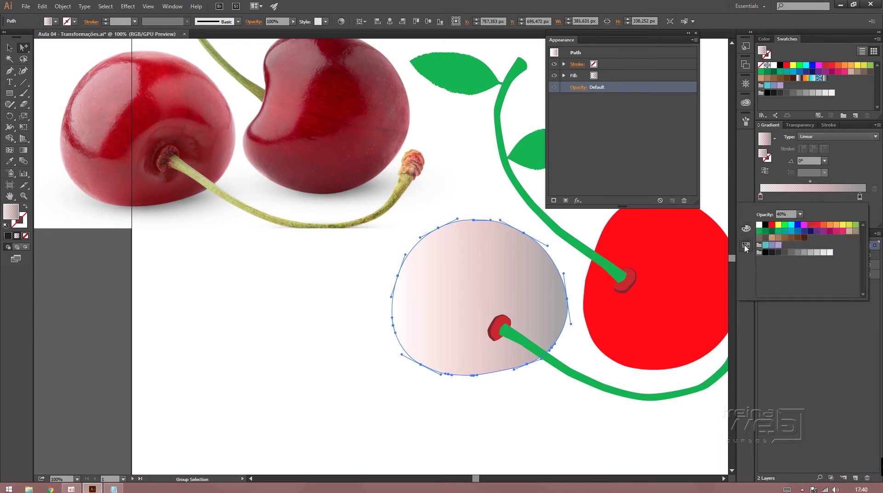
pyautogui.click(746, 228)
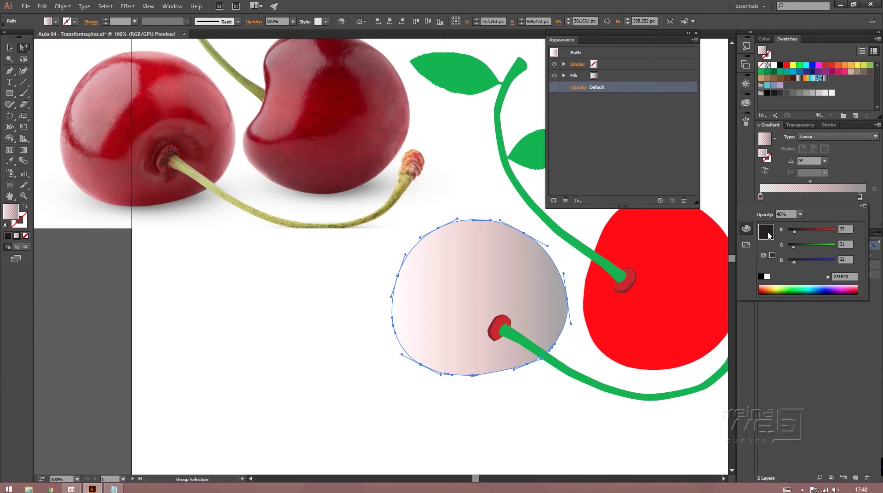
pyautogui.moveTo(797, 293); pyautogui.dragTo(217, 169)
pyautogui.moveTo(169, 104); pyautogui.dragTo(170, 106)
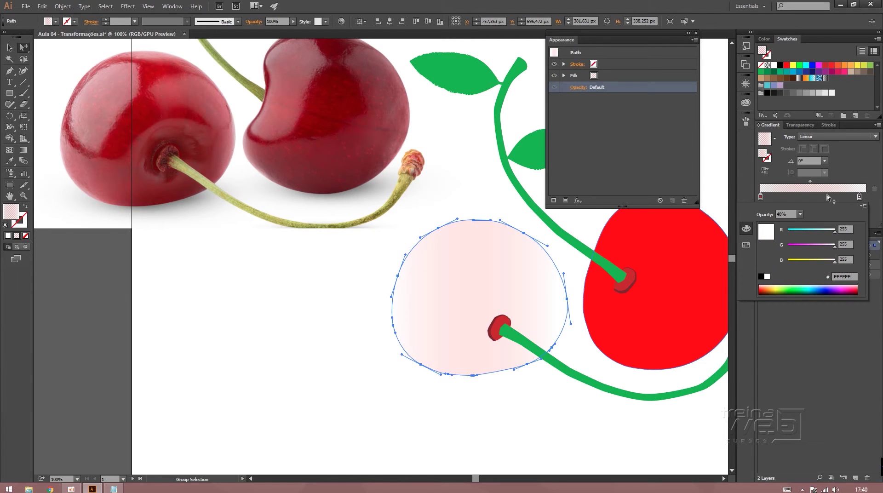
pyautogui.click(848, 168)
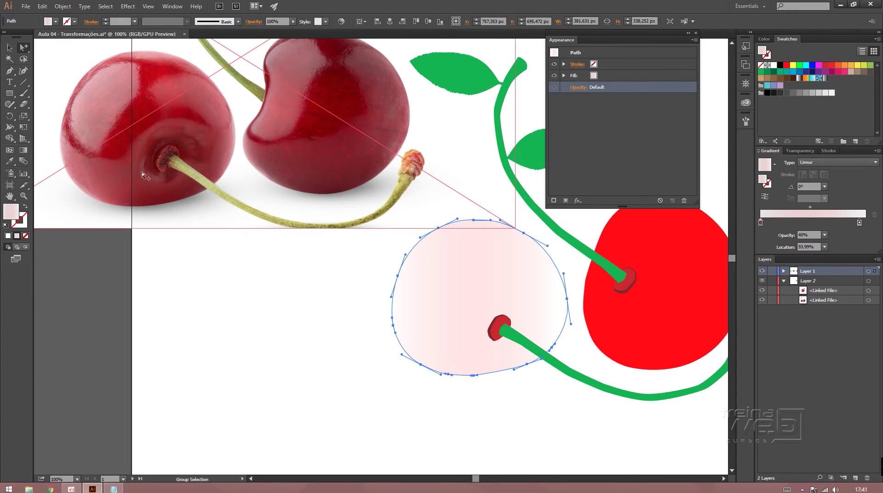
# - Fill the left cherry with a dark red sampled from the photo and create Color Group 1 from the selected artwork
pyautogui.click(11, 163)
pyautogui.click(129, 114)
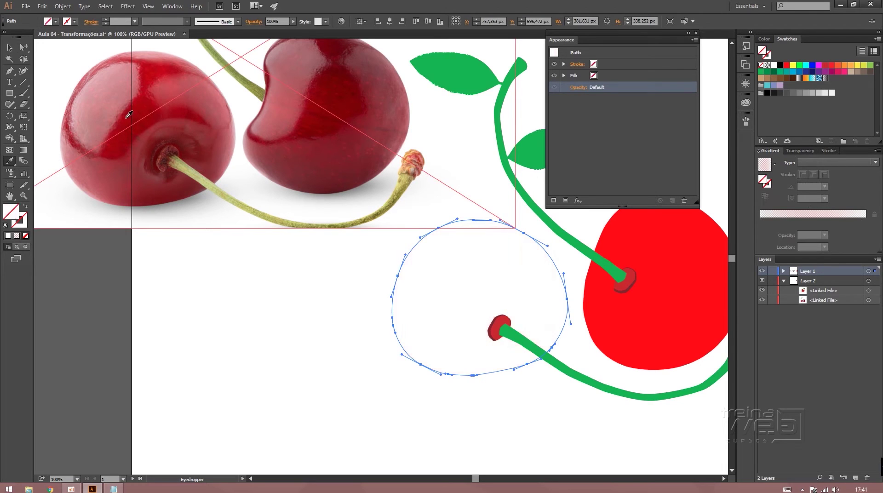
pyautogui.click(129, 116)
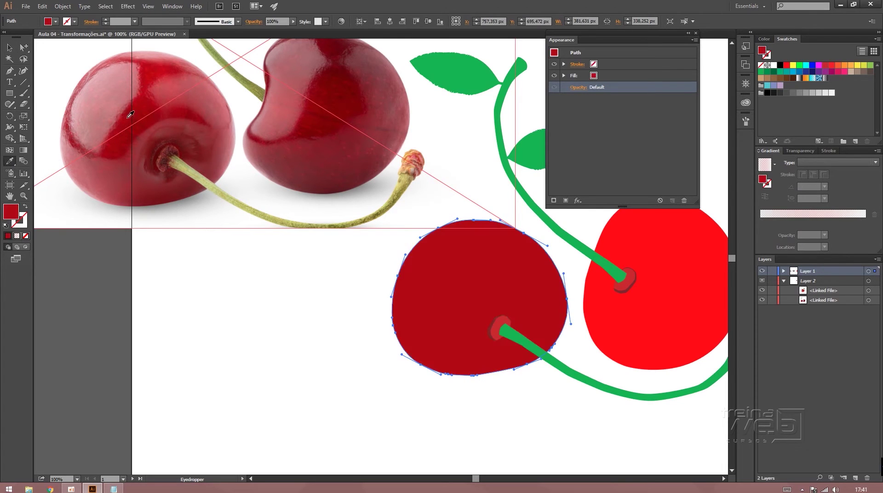
pyautogui.click(844, 141)
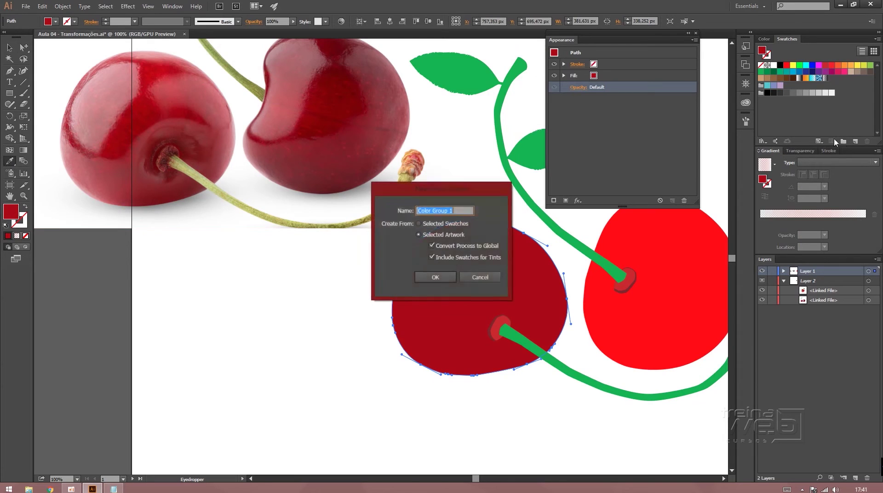
pyautogui.click(435, 277)
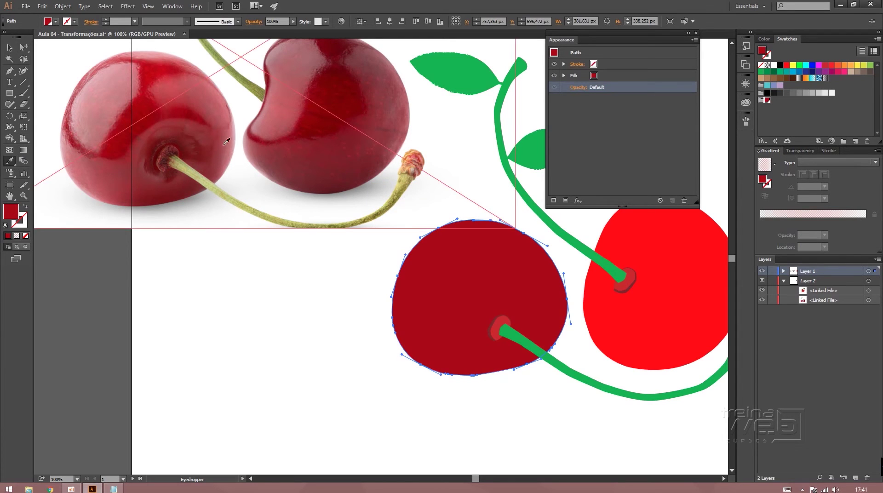
# - Sample the brighter red near the photo cherry's top, save it as global swatch R=192 G=8 B=16, and add it to the colour group
pyautogui.click(153, 72)
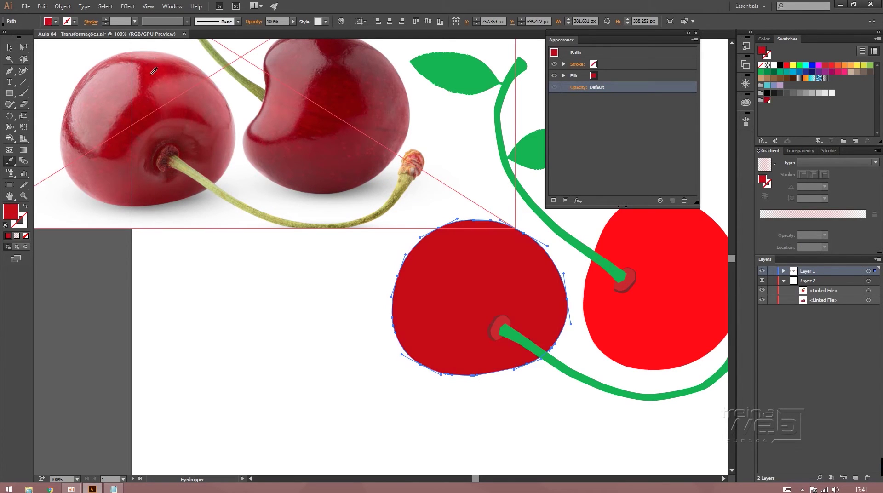
pyautogui.click(855, 142)
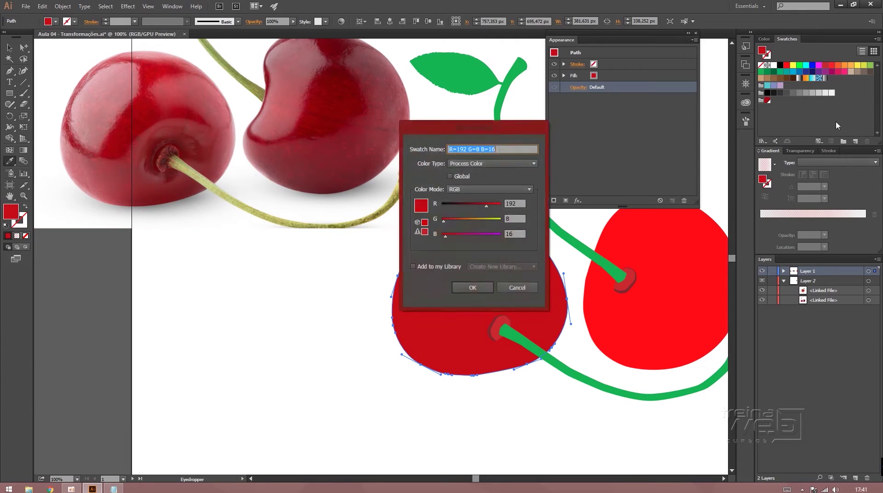
pyautogui.click(478, 287)
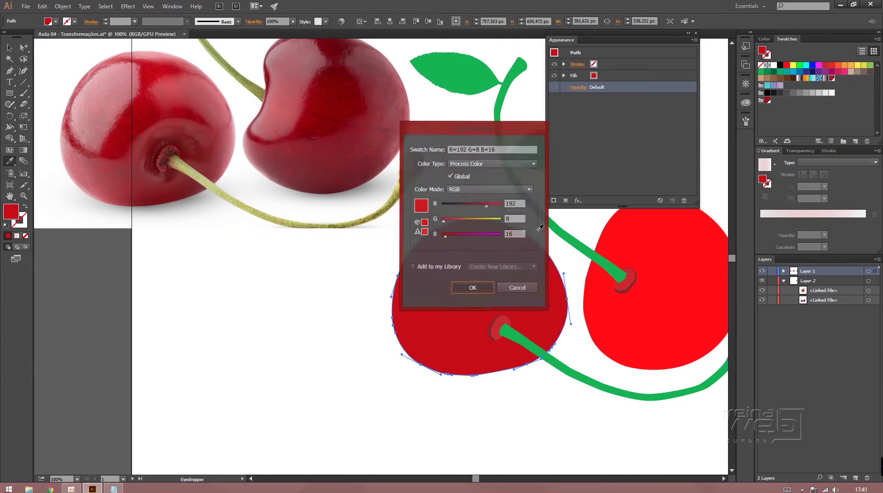
pyautogui.click(803, 99)
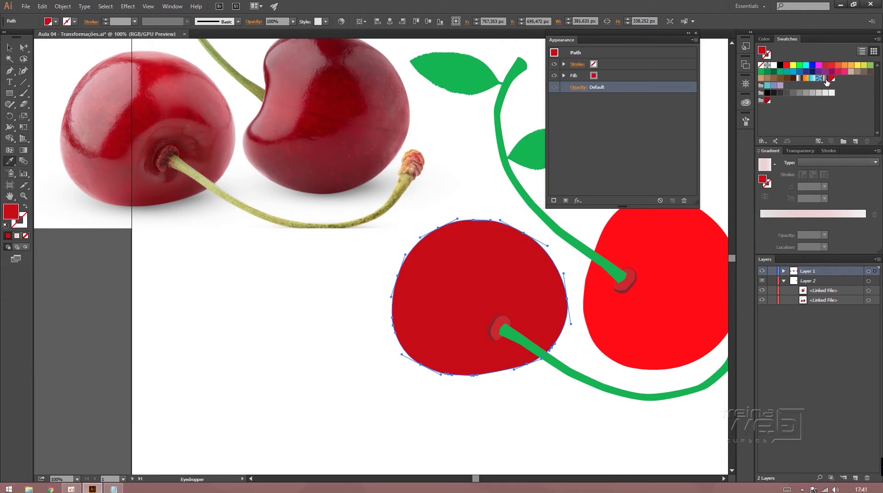
pyautogui.moveTo(827, 81); pyautogui.dragTo(774, 101)
# - Sample the photo cherry's pale pink highlight and save it as swatch R=219 G=160 B=169 in the colour group
pyautogui.click(112, 70)
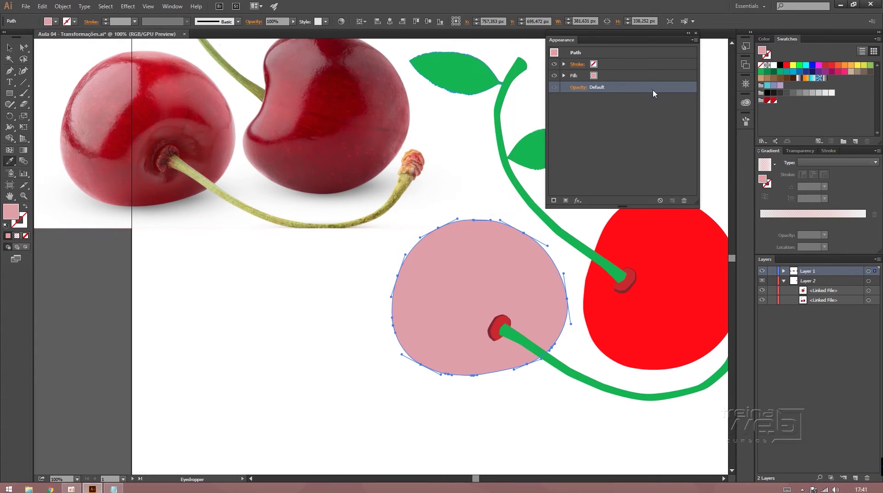
pyautogui.click(856, 142)
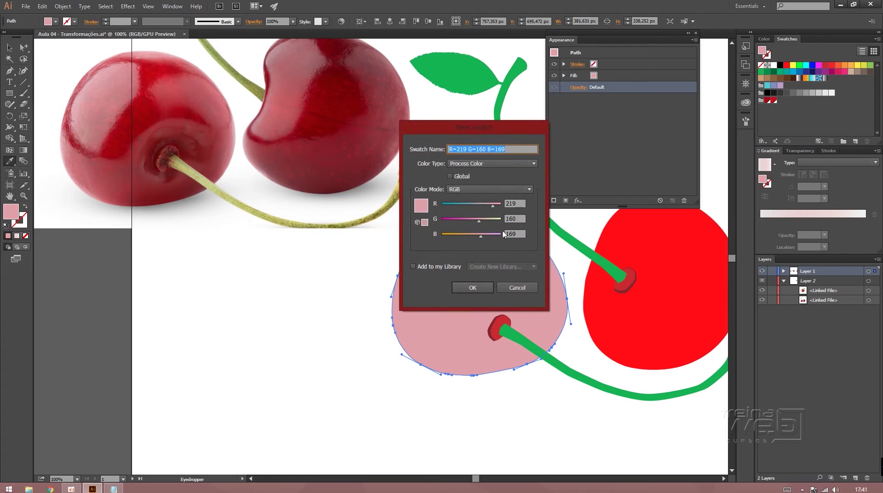
pyautogui.click(486, 291)
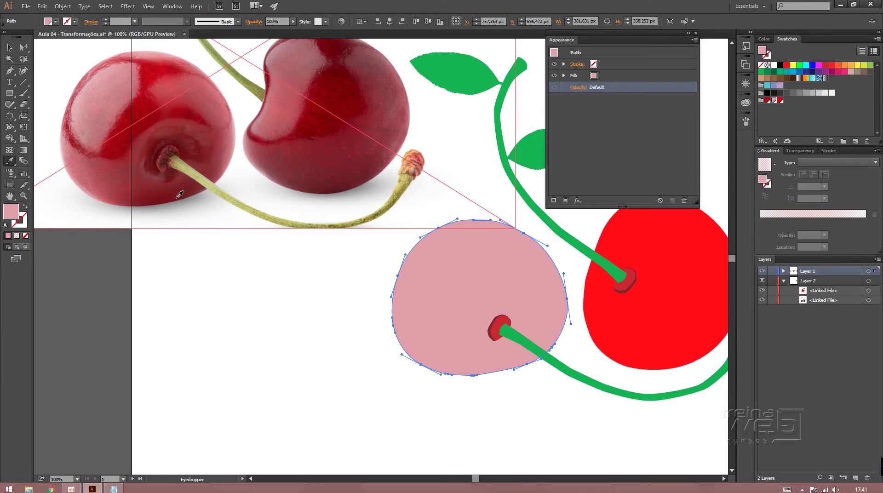
# - Sample the photo cherry's dark lower shade, save it as global swatch R=113 G=19 B=30, and place it first in the colour group
pyautogui.click(180, 192)
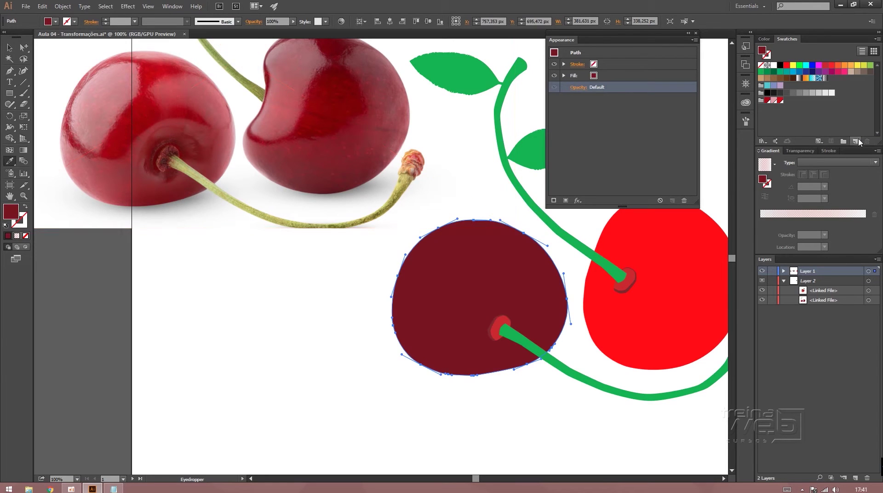
pyautogui.click(855, 142)
pyautogui.click(454, 179)
pyautogui.click(486, 287)
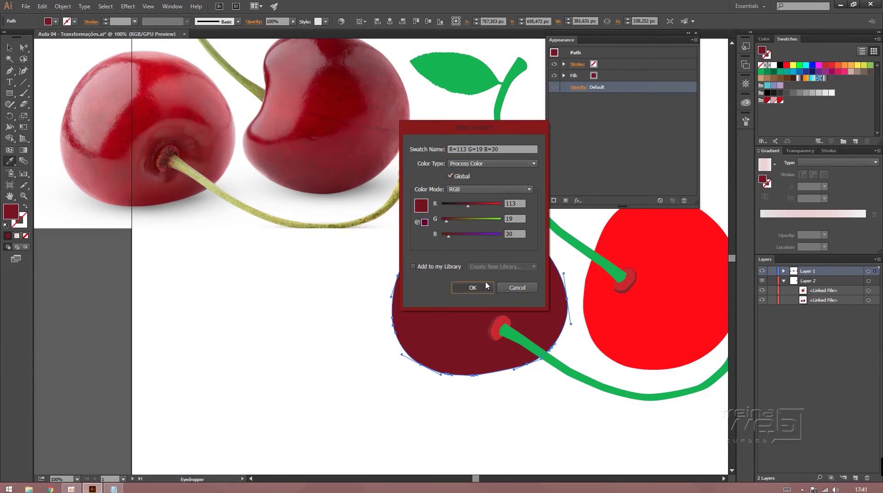
pyautogui.moveTo(833, 78); pyautogui.dragTo(766, 101)
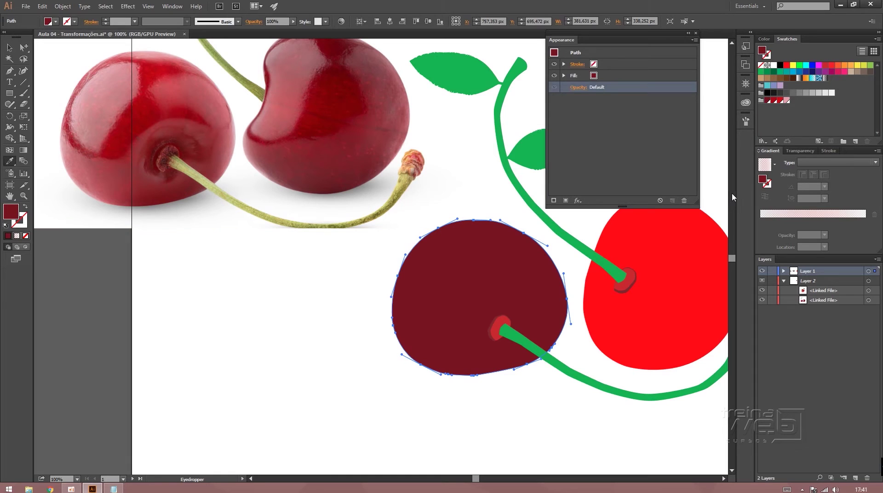
# - Sample the pink at the photo cherry's right edge, save it as global swatch R=208 G=140 B=147 in the colour group, and deselect the cherry
pyautogui.click(237, 142)
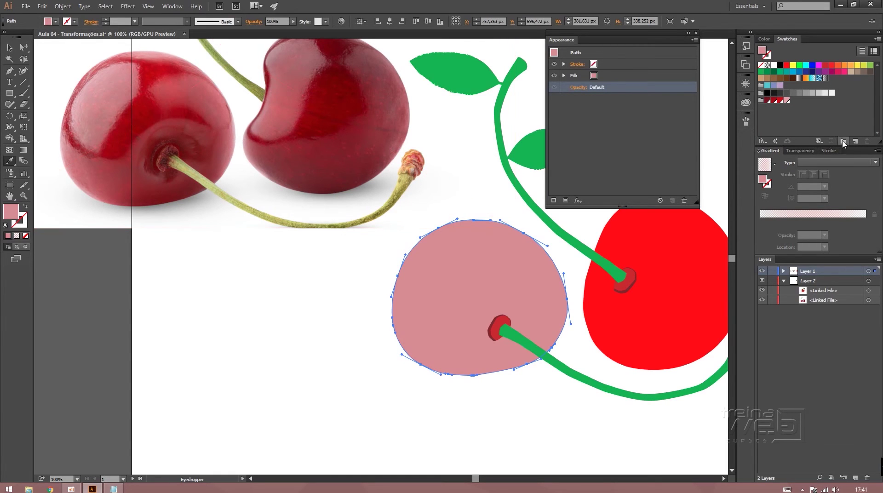
pyautogui.click(855, 141)
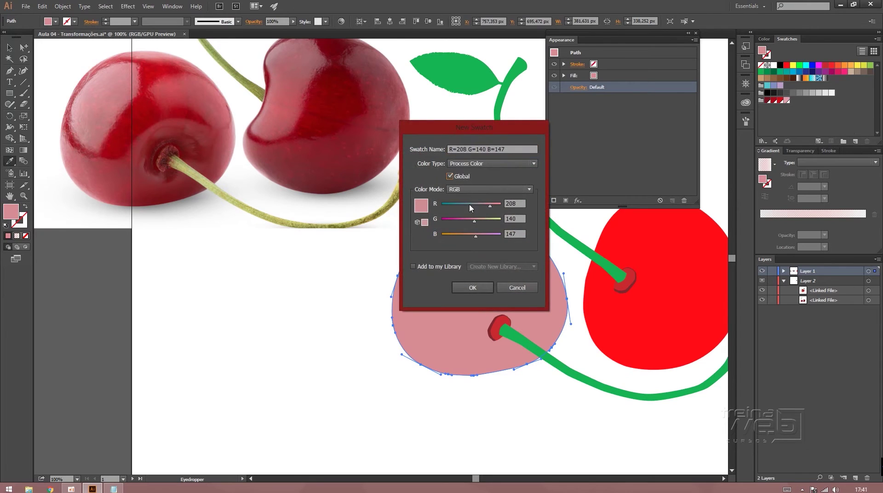
pyautogui.click(474, 288)
pyautogui.moveTo(832, 78); pyautogui.dragTo(791, 101)
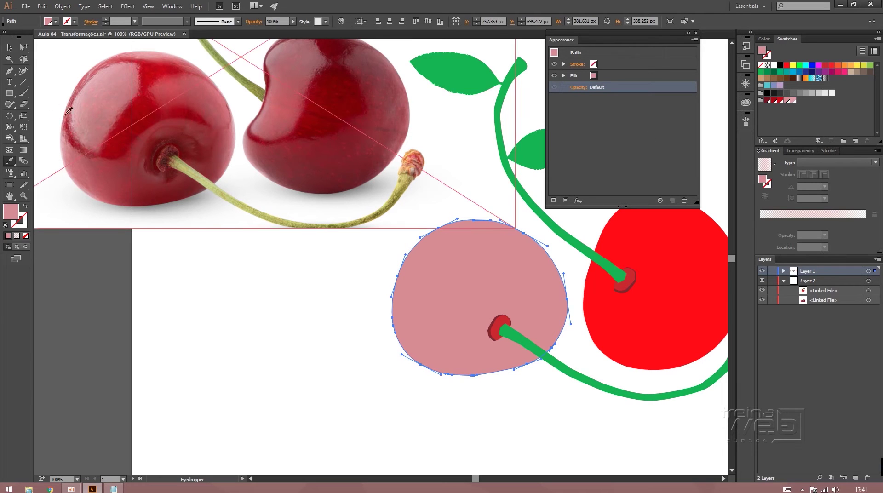
pyautogui.press('v')
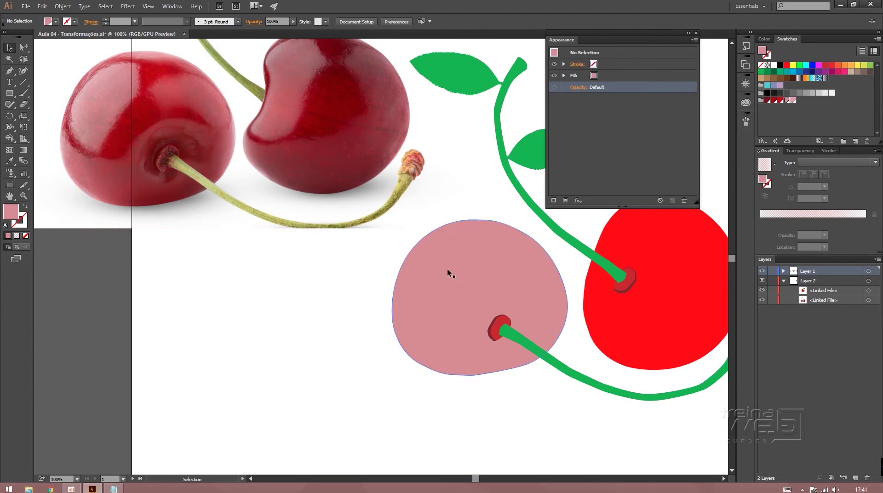
# - Select the left cherry's body path and fill it with a linear gradient from the pale pink to the dark red group swatch
pyautogui.click(449, 271)
pyautogui.click(23, 47)
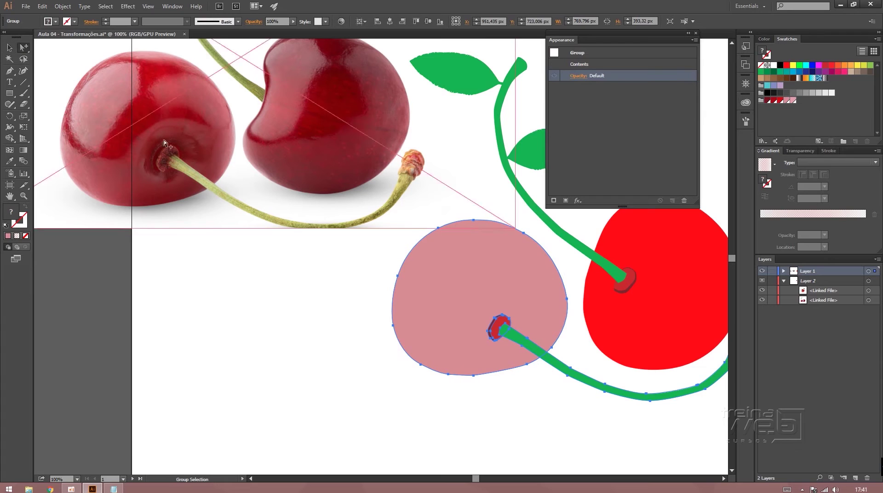
pyautogui.click(492, 276)
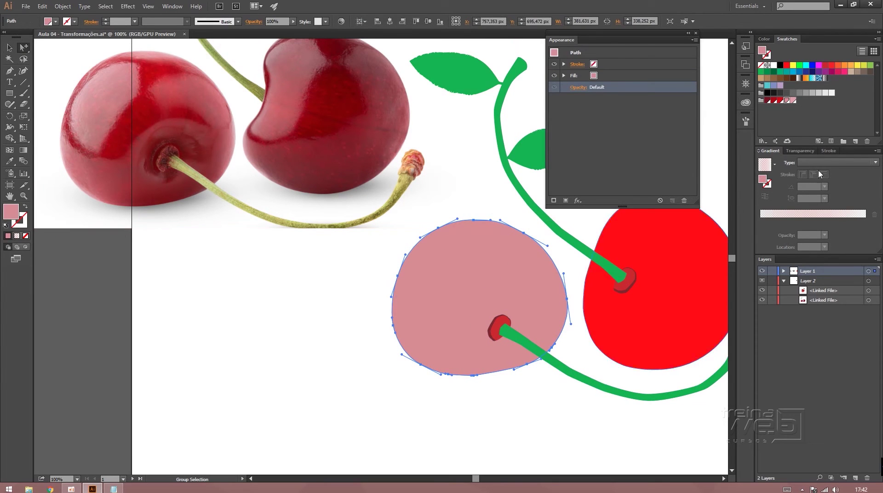
pyautogui.moveTo(768, 101); pyautogui.dragTo(864, 222)
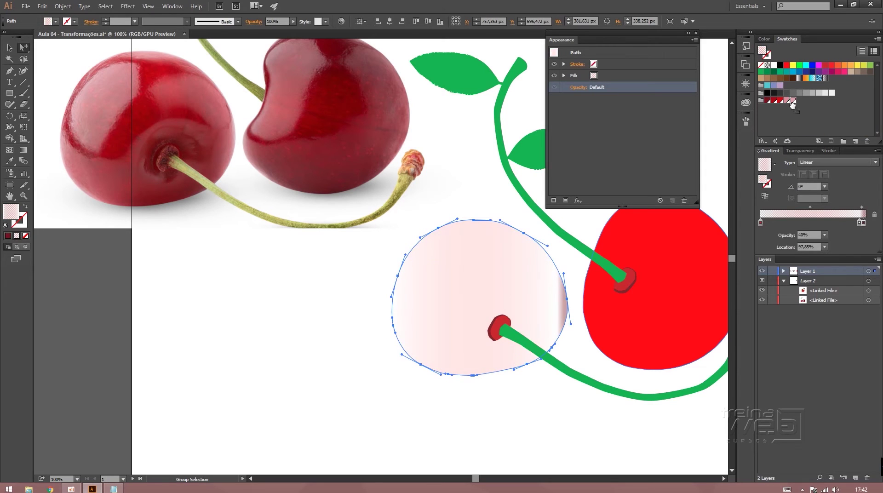
pyautogui.moveTo(793, 105); pyautogui.dragTo(774, 223)
pyautogui.click(784, 222)
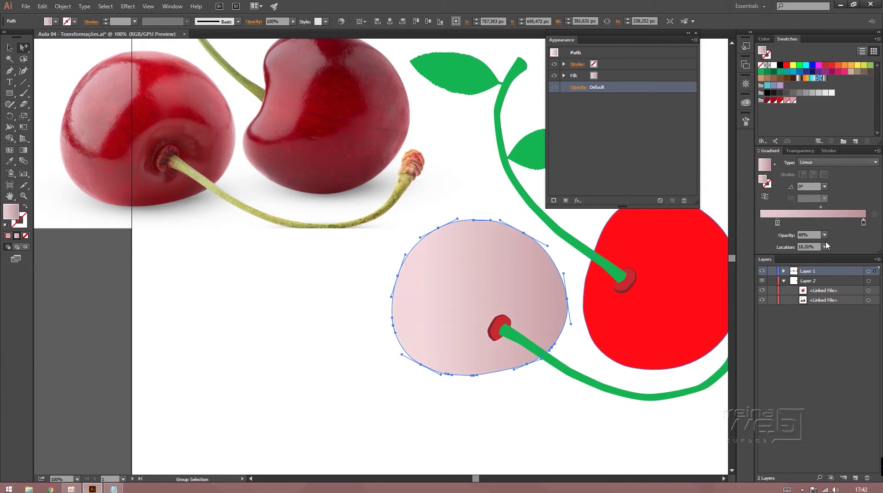
# - Set the opacity of both gradient stops to 100% and move the pink stop to 0%
pyautogui.click(824, 235)
pyautogui.click(837, 346)
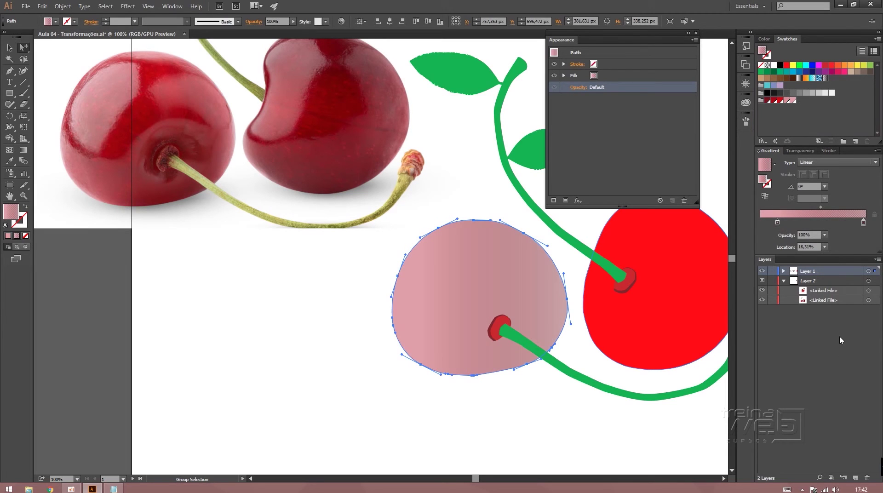
pyautogui.click(825, 235)
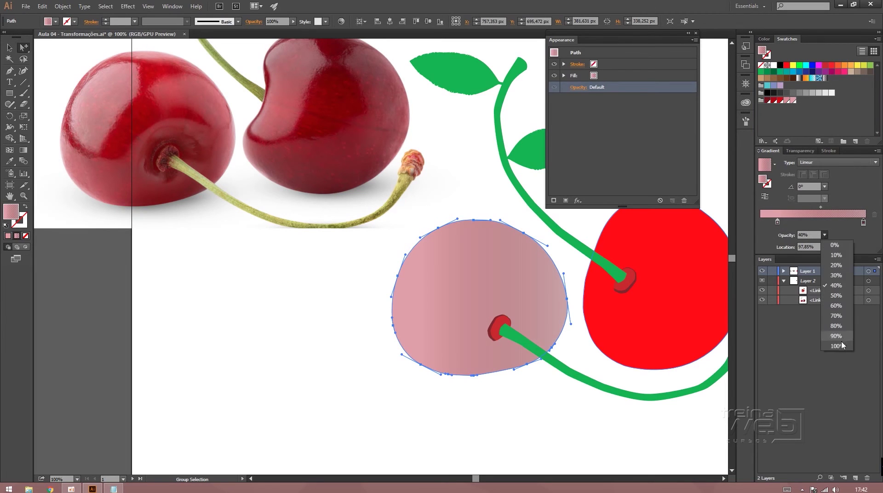
pyautogui.click(836, 344)
pyautogui.moveTo(775, 223); pyautogui.dragTo(760, 222)
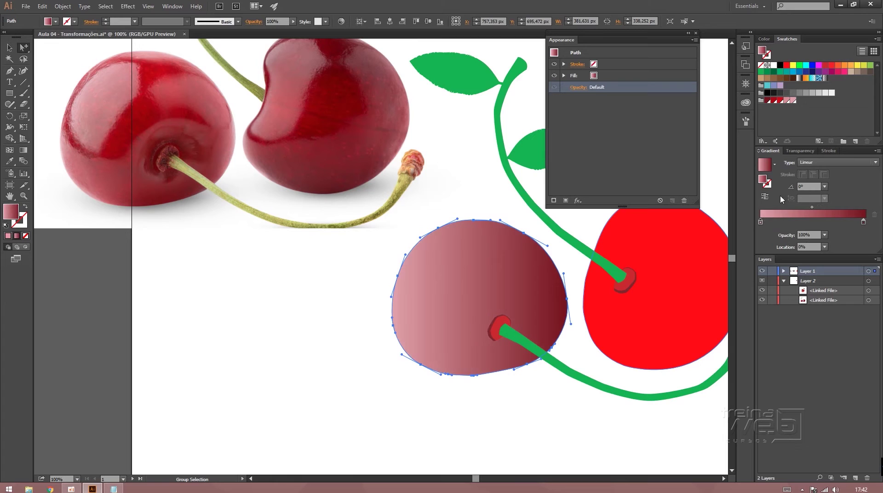
# - Change the cherry's gradient to radial and add the pale pink swatch as the outermost stop, with the dark red stop close to it
pyautogui.click(833, 163)
pyautogui.click(824, 181)
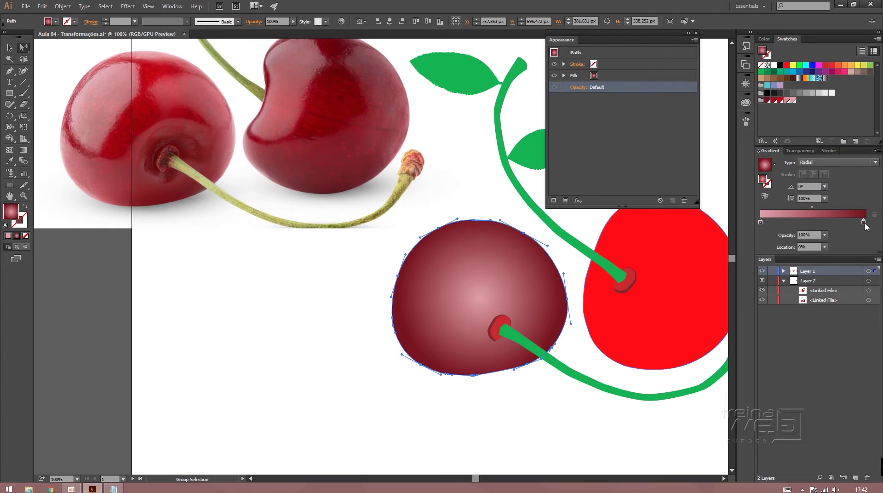
pyautogui.moveTo(864, 222); pyautogui.dragTo(833, 224)
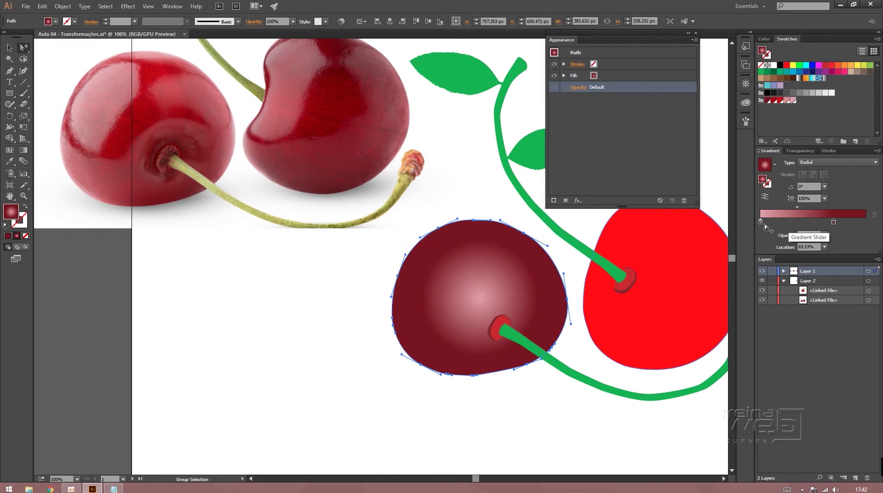
pyautogui.moveTo(793, 101)
pyautogui.mouseDown()
pyautogui.moveTo(866, 223)
pyautogui.moveTo(848, 223)
pyautogui.moveTo(856, 222)
pyautogui.mouseUp()
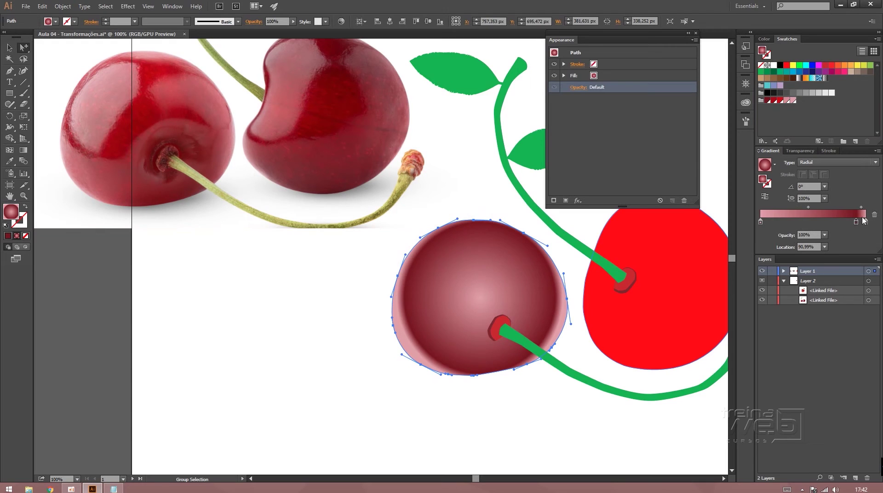
pyautogui.moveTo(858, 224); pyautogui.dragTo(865, 208)
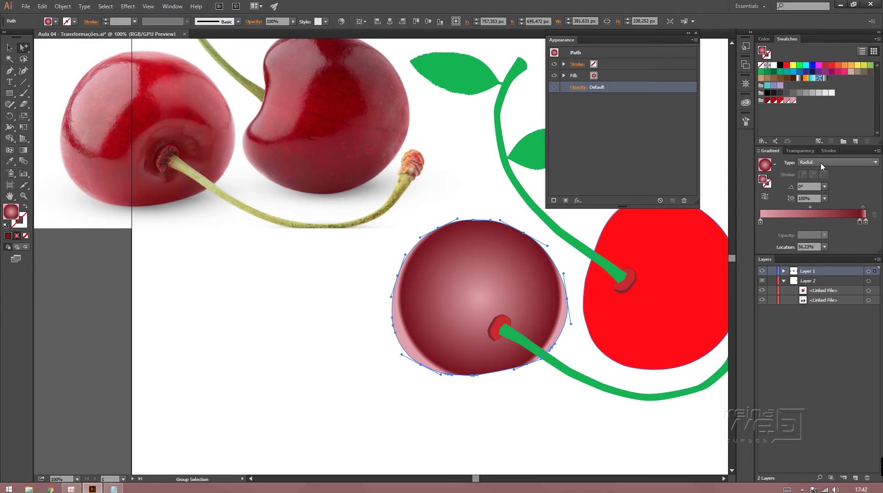
# - Reshape the cherry's gradient on the artwork to a 95.3% aspect ratio, enlarge it, and shift its pink highlight toward the upper-left of the cherry
pyautogui.click(23, 150)
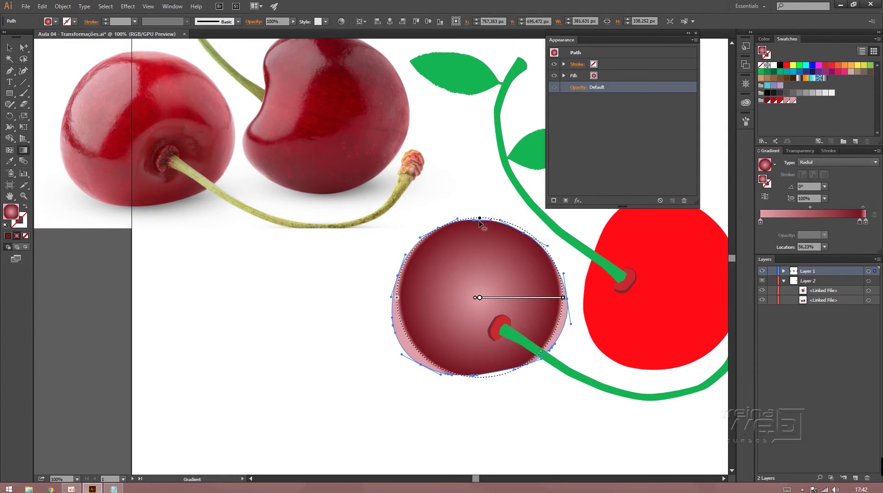
pyautogui.moveTo(479, 215); pyautogui.dragTo(480, 202)
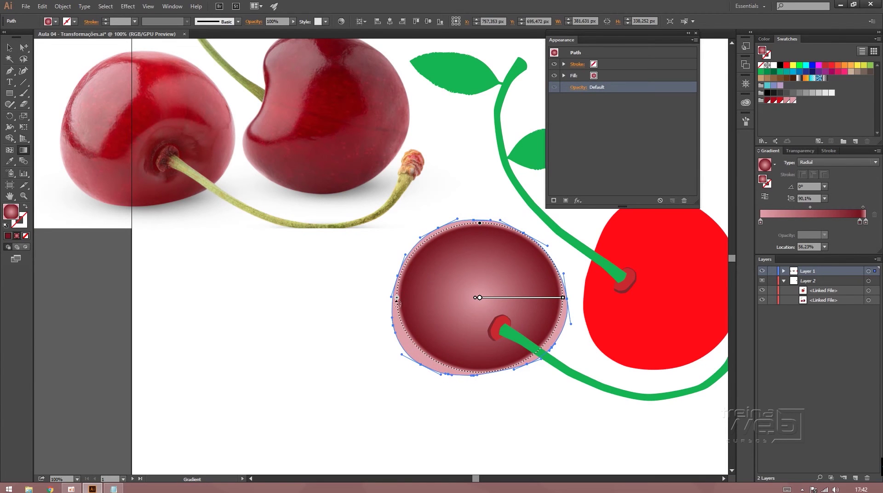
pyautogui.moveTo(397, 298)
pyautogui.mouseDown()
pyautogui.moveTo(375, 300)
pyautogui.moveTo(398, 297)
pyautogui.mouseUp()
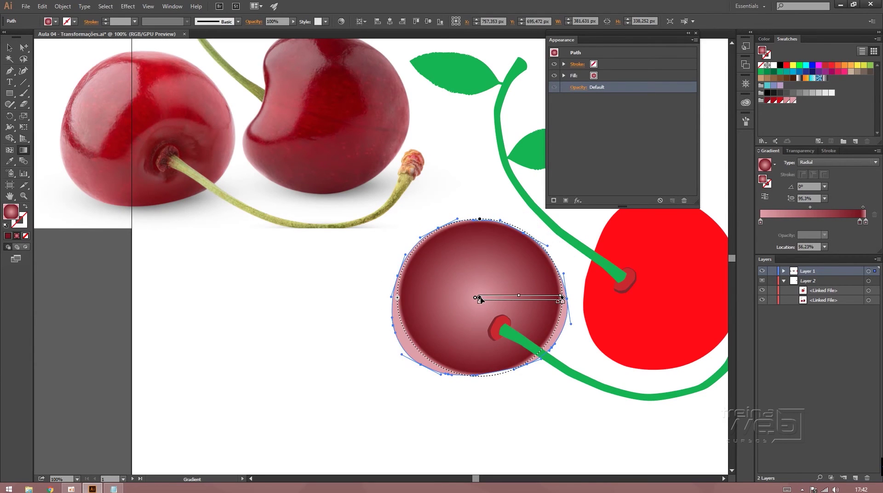
pyautogui.moveTo(480, 298); pyautogui.dragTo(490, 308)
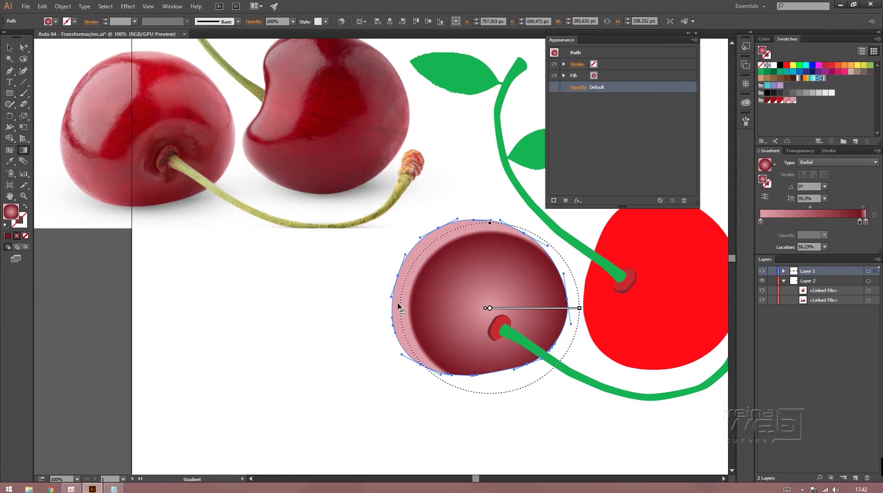
pyautogui.moveTo(400, 307); pyautogui.dragTo(375, 276)
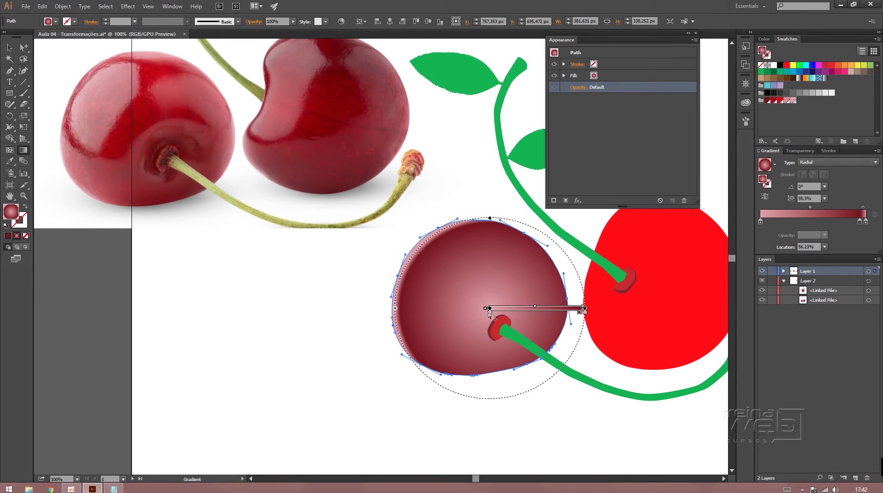
pyautogui.moveTo(489, 313)
pyautogui.mouseDown()
pyautogui.moveTo(547, 314)
pyautogui.moveTo(509, 315)
pyautogui.moveTo(492, 305)
pyautogui.moveTo(532, 292)
pyautogui.moveTo(541, 308)
pyautogui.moveTo(477, 282)
pyautogui.moveTo(450, 311)
pyautogui.moveTo(545, 313)
pyautogui.moveTo(536, 309)
pyautogui.moveTo(530, 320)
pyautogui.moveTo(520, 272)
pyautogui.moveTo(437, 276)
pyautogui.moveTo(426, 290)
pyautogui.mouseUp()
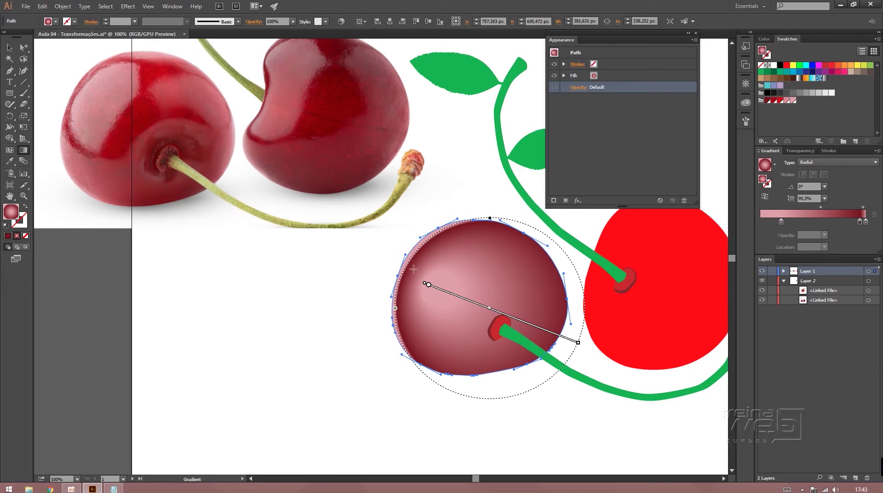
# - Resize and reposition the radial gradient so the dark shade covers the cherry and a thin pink rim falls on its lower-right edge
pyautogui.moveTo(395, 311); pyautogui.dragTo(383, 308)
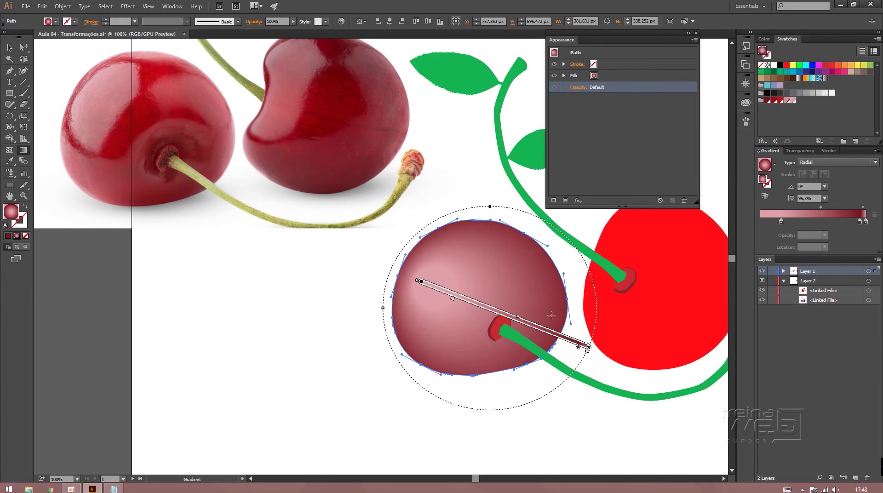
pyautogui.moveTo(588, 346); pyautogui.dragTo(555, 337)
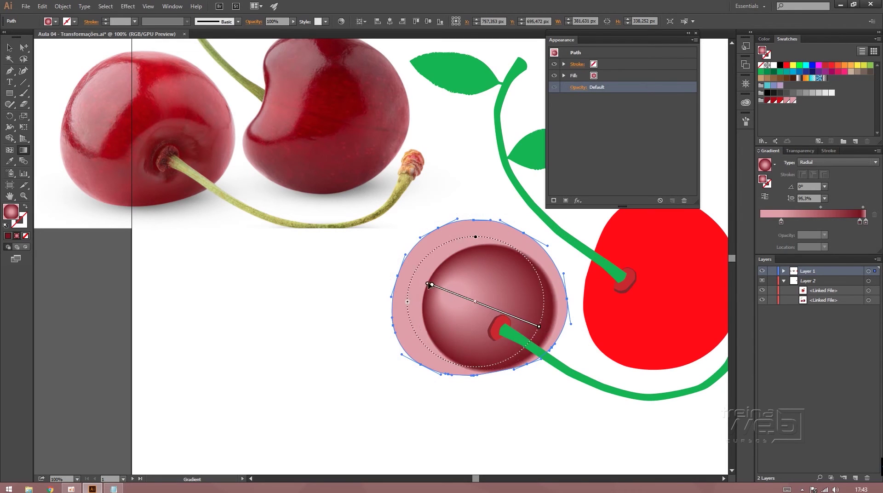
pyautogui.moveTo(445, 292); pyautogui.dragTo(414, 277)
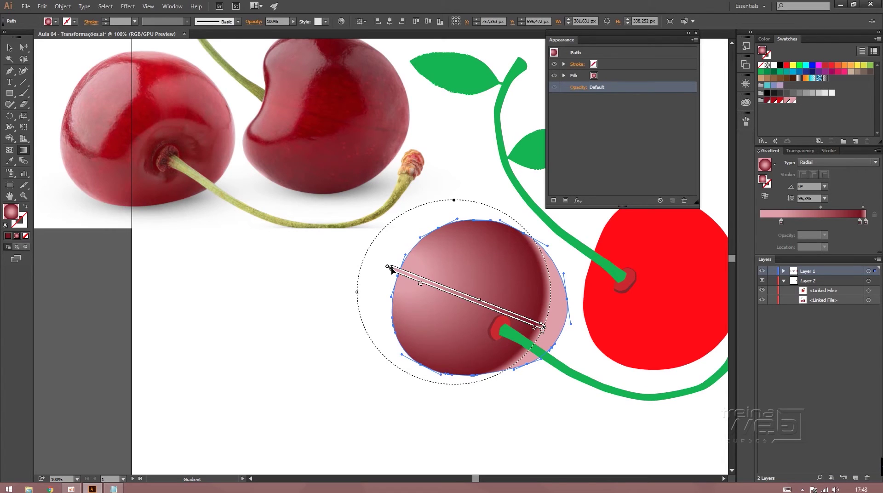
pyautogui.moveTo(391, 270); pyautogui.dragTo(407, 271)
pyautogui.moveTo(419, 277); pyautogui.dragTo(441, 280)
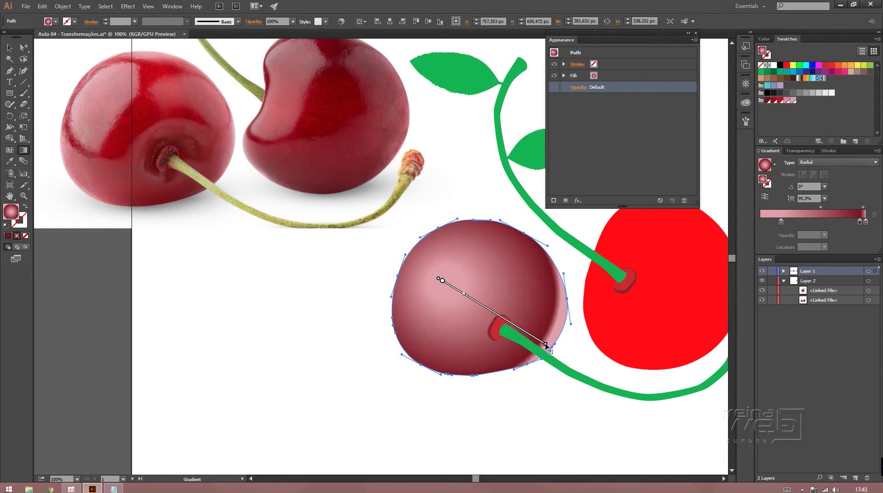
pyautogui.moveTo(546, 345); pyautogui.dragTo(553, 348)
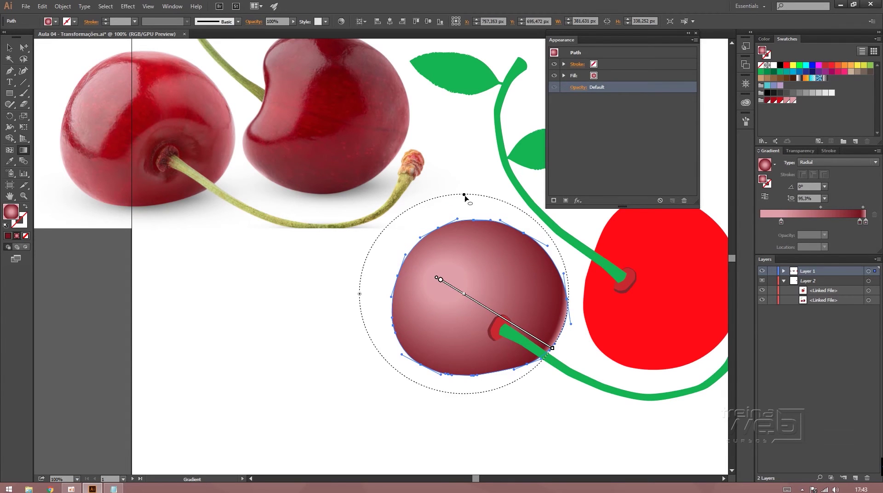
# - Flatten the gradient's ellipse to an 81.9% aspect ratio, fine-tune its highlight and narrow pink rim, and deselect the cherry
pyautogui.moveTo(465, 197); pyautogui.dragTo(462, 208)
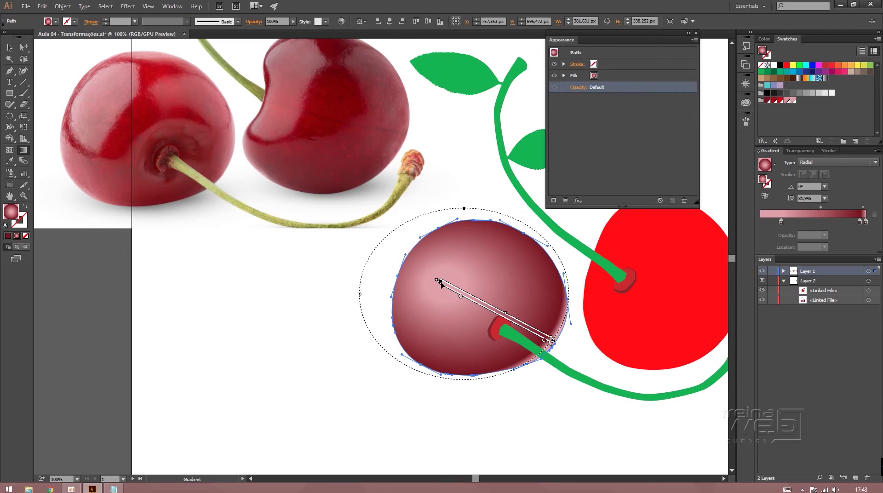
pyautogui.moveTo(441, 284); pyautogui.dragTo(438, 290)
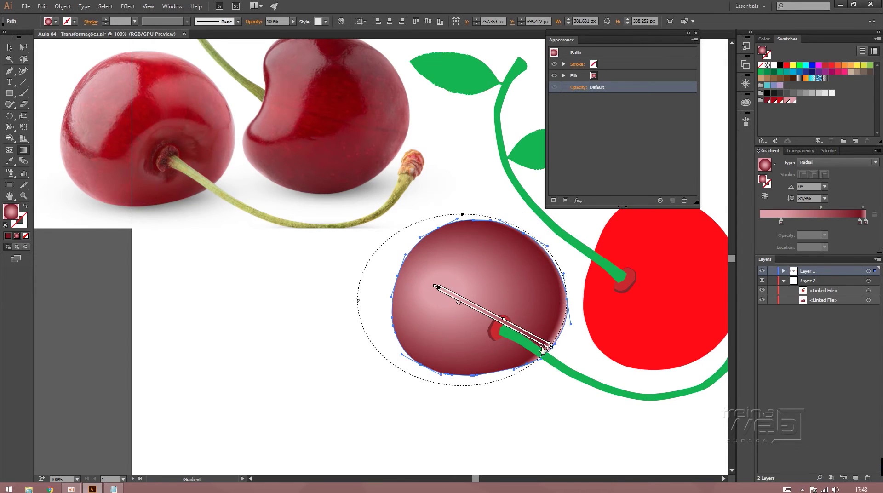
pyautogui.moveTo(543, 348); pyautogui.dragTo(548, 352)
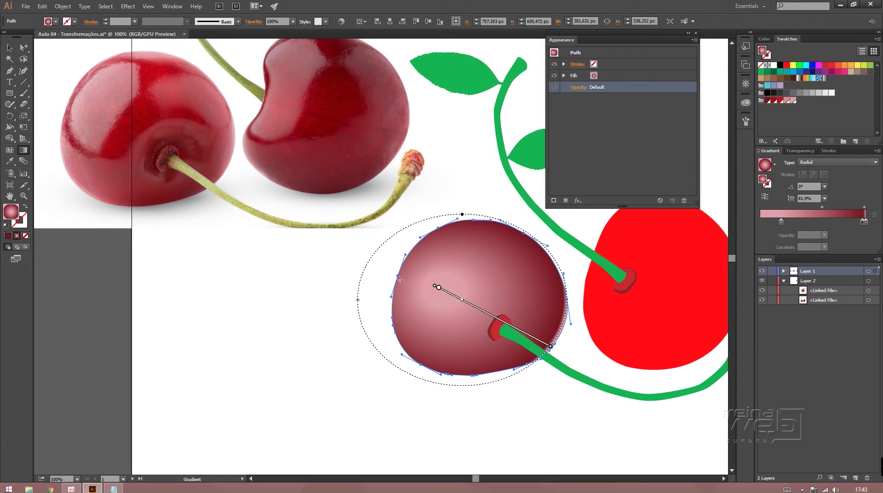
pyautogui.moveTo(434, 286); pyautogui.dragTo(442, 290)
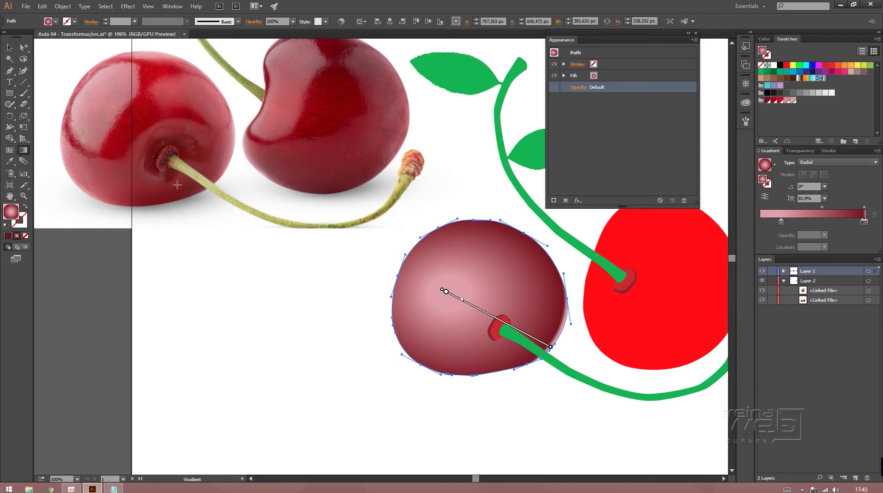
pyautogui.click(9, 48)
pyautogui.click(333, 302)
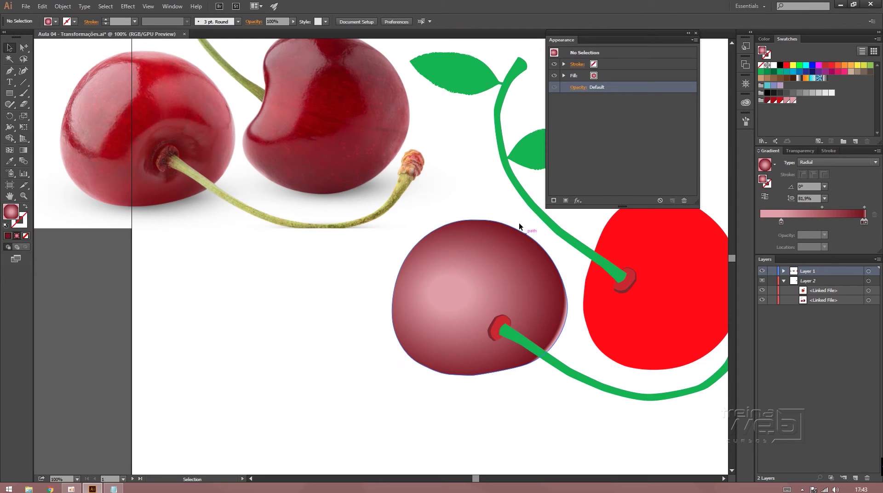
# - Reselect the left cherry's body path and add a red group swatch as a stop near the middle of its gradient, undoing the extra pink stop
pyautogui.click(459, 279)
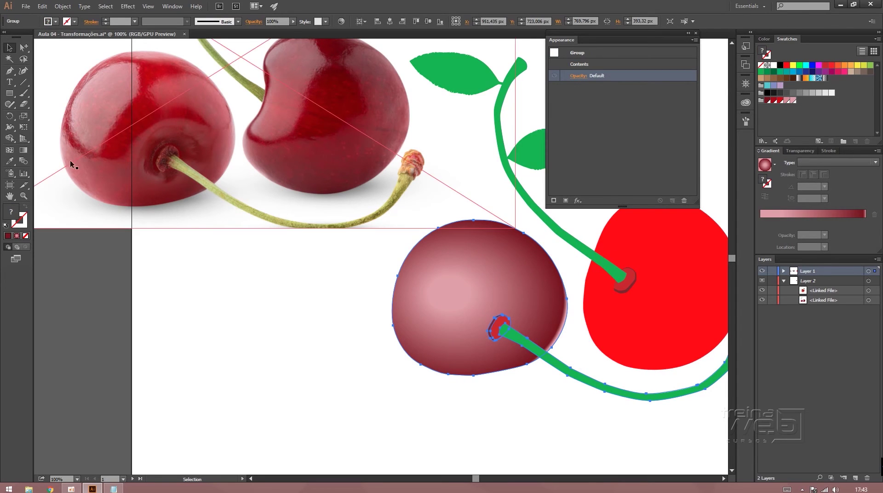
pyautogui.click(24, 48)
pyautogui.click(459, 357)
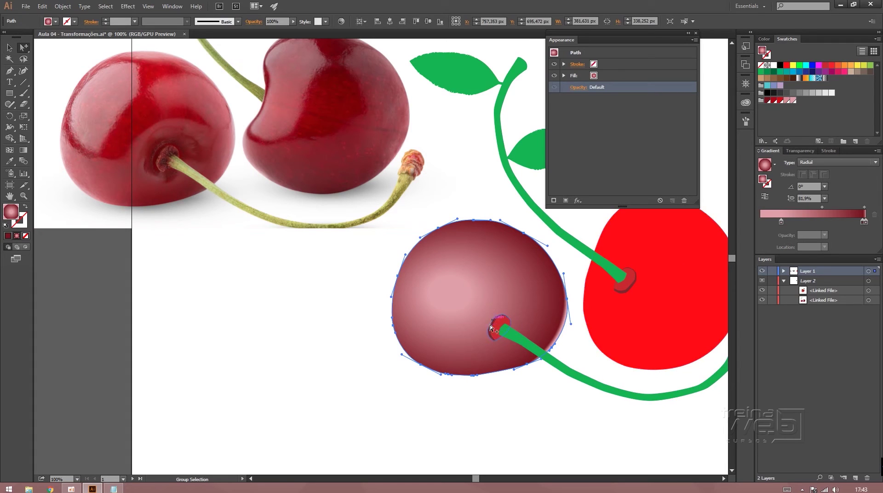
pyautogui.click(782, 222)
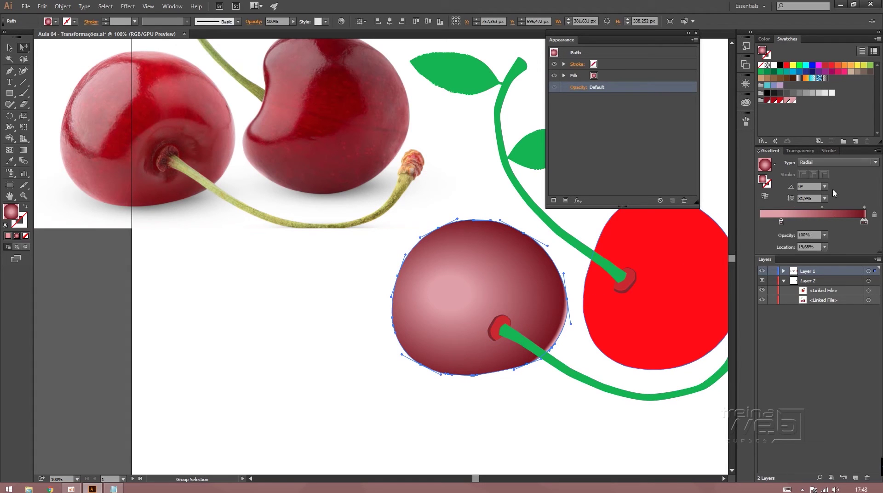
pyautogui.moveTo(766, 104); pyautogui.dragTo(810, 218)
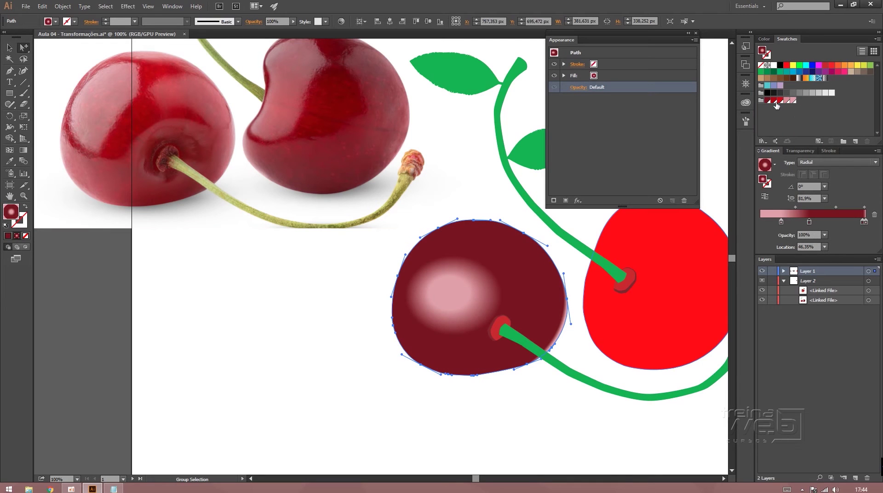
pyautogui.moveTo(777, 106); pyautogui.dragTo(821, 224)
pyautogui.moveTo(770, 101); pyautogui.dragTo(814, 223)
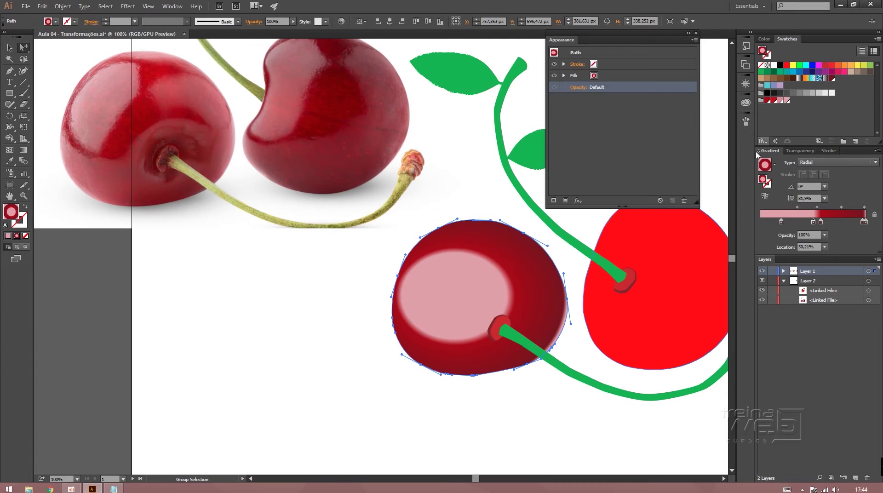
pyautogui.hotkey('ctrl', 'z')
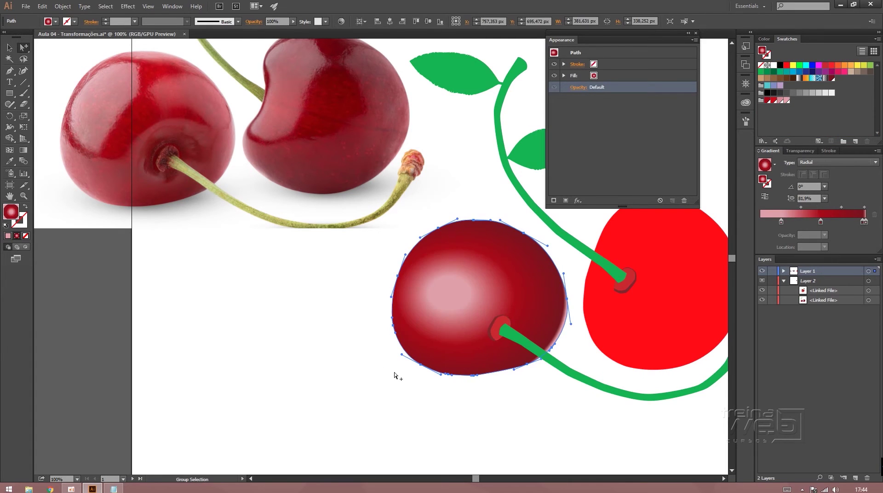
# - Replace the left cherry body's gradient with the solid dark maroon swatch from the red color group
pyautogui.moveTo(532, 298); pyautogui.dragTo(491, 293)
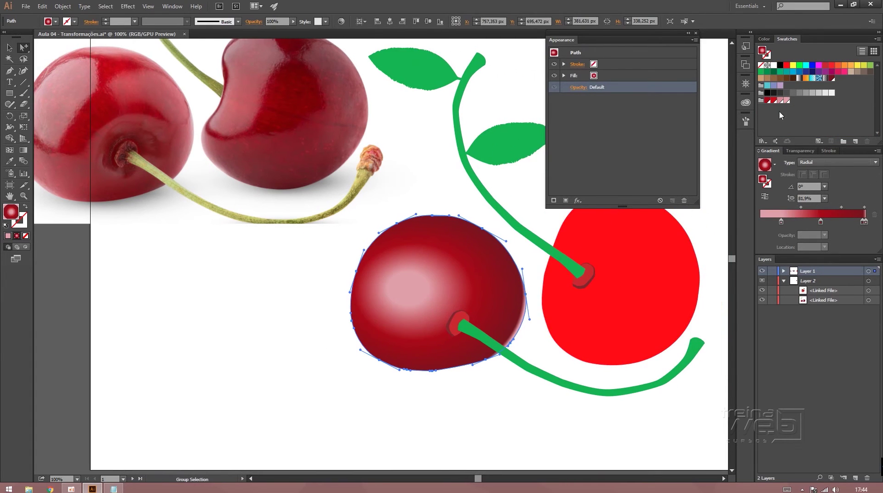
pyautogui.click(49, 23)
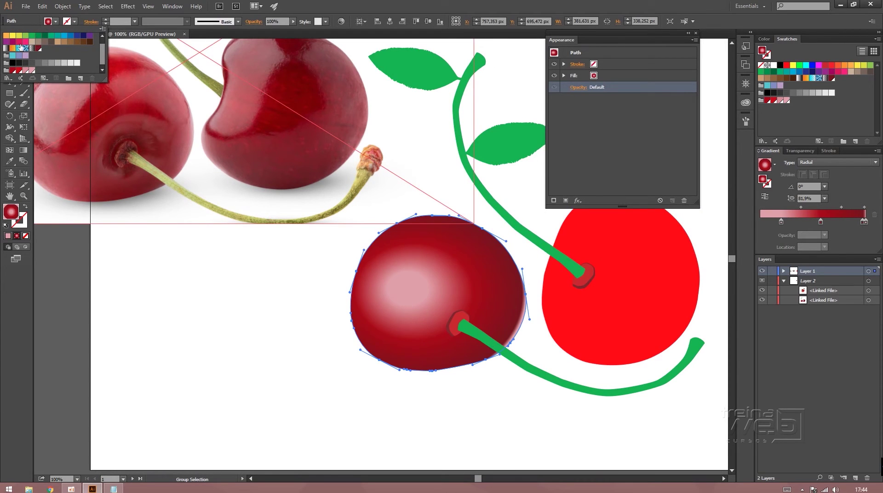
pyautogui.moveTo(38, 48); pyautogui.dragTo(11, 69)
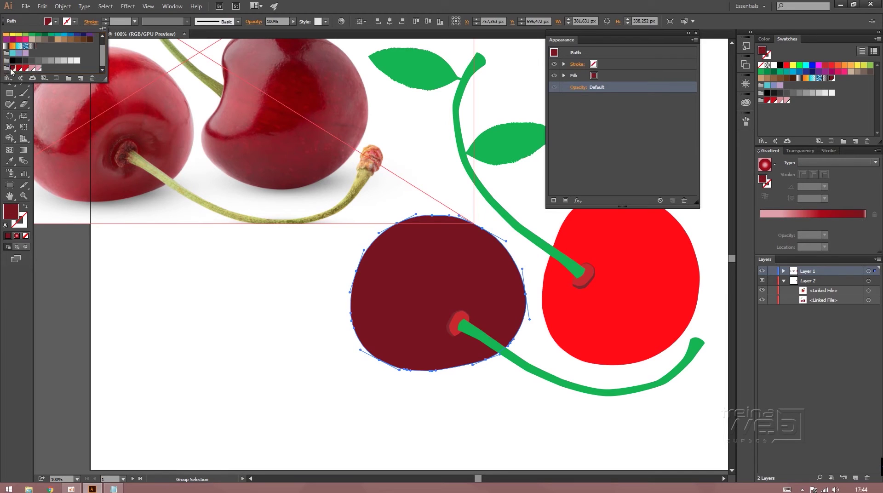
# - Move the linked cherry photo down behind the vector artwork so its cherries roughly overlap the drawn ones
pyautogui.click(248, 294)
pyautogui.moveTo(219, 244); pyautogui.dragTo(270, 272)
pyautogui.moveTo(308, 203); pyautogui.dragTo(357, 195)
pyautogui.moveTo(286, 184); pyautogui.dragTo(454, 180)
pyautogui.moveTo(405, 204); pyautogui.dragTo(304, 193)
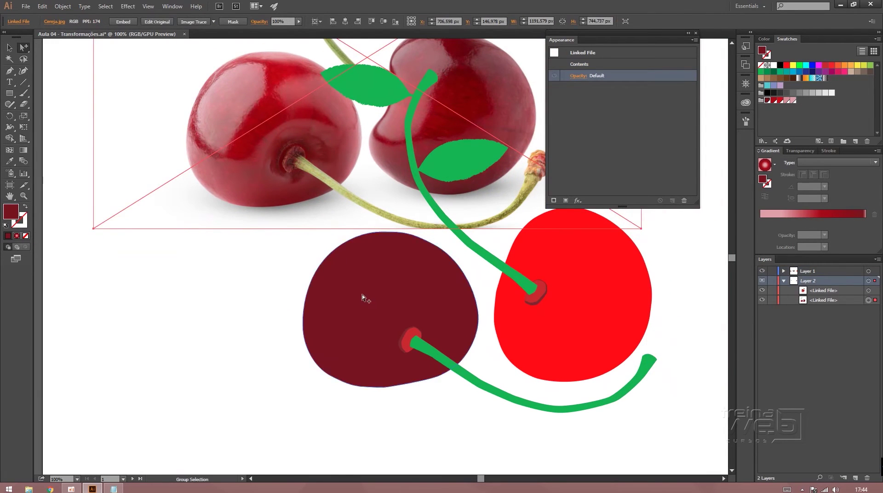
pyautogui.click(362, 291)
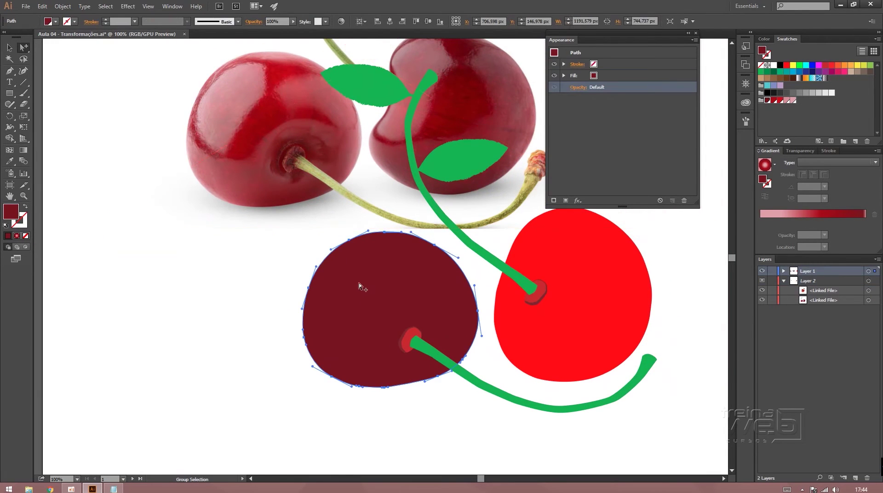
pyautogui.click(10, 151)
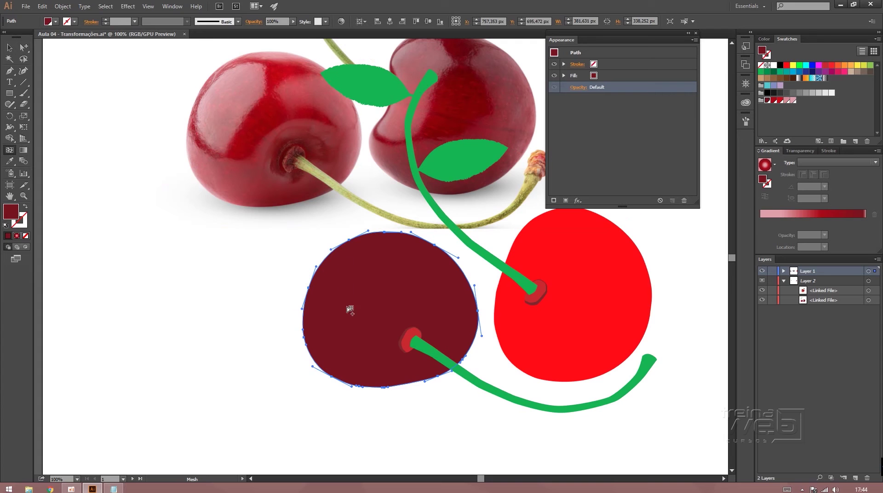
pyautogui.press('v')
pyautogui.moveTo(318, 181); pyautogui.dragTo(405, 324)
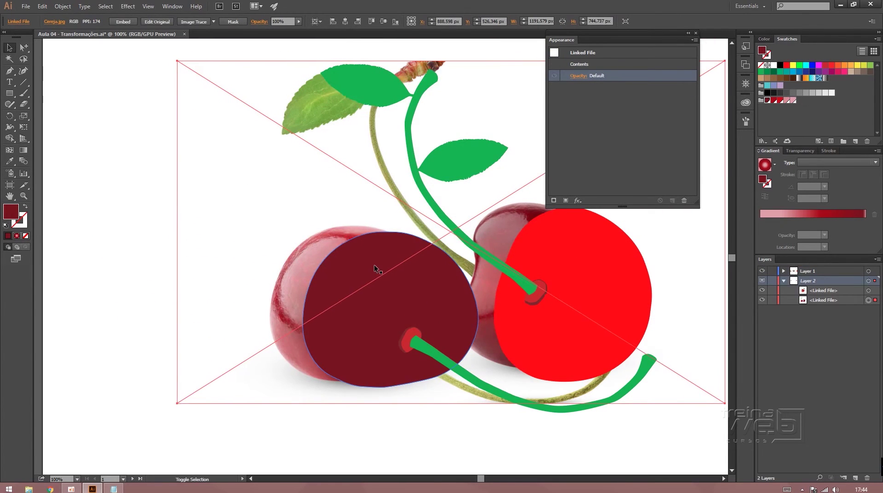
# - Nudge the linked photo until its left cherry lines up beneath the maroon cherry shape, and deselect it
pyautogui.hotkey('shift', 'Right')
pyautogui.hotkey('shift', 'Right')
pyautogui.hotkey('shift', 'Right')
pyautogui.hotkey('shift', 'Down')
pyautogui.hotkey('shift', 'Down')
pyautogui.hotkey('shift', 'Right')
pyautogui.hotkey('shift', 'Right')
pyautogui.hotkey('shift', 'Right')
pyautogui.hotkey('shift', 'Right')
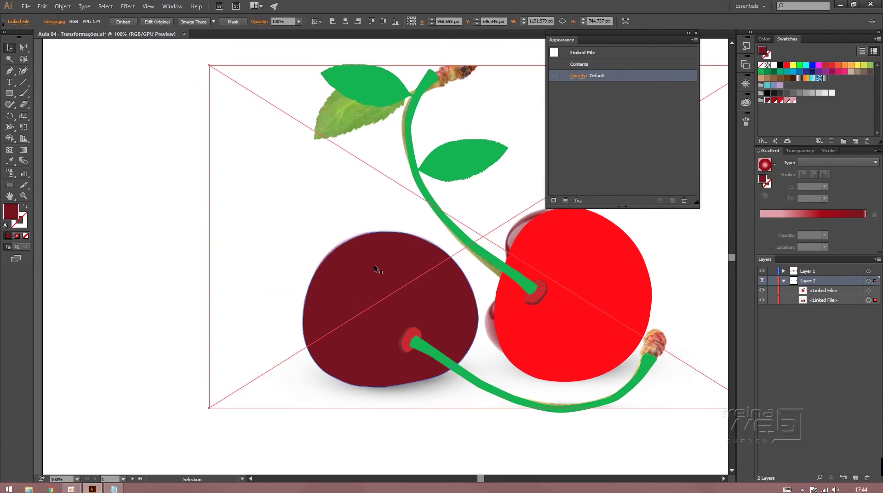
pyautogui.press('Up')
pyautogui.press('Up')
pyautogui.press('Up')
pyautogui.press('Up')
pyautogui.press('Up')
pyautogui.press('Up')
pyautogui.press('Up')
pyautogui.press('Up')
pyautogui.press('Up')
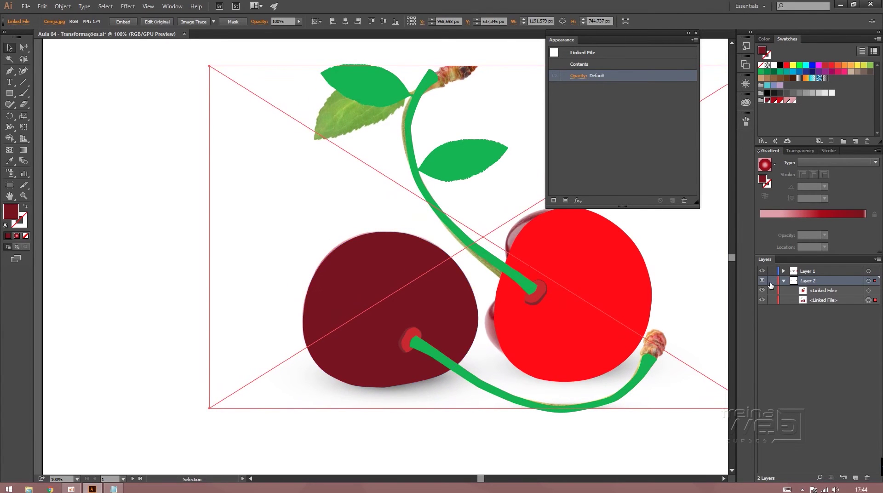
pyautogui.click(144, 317)
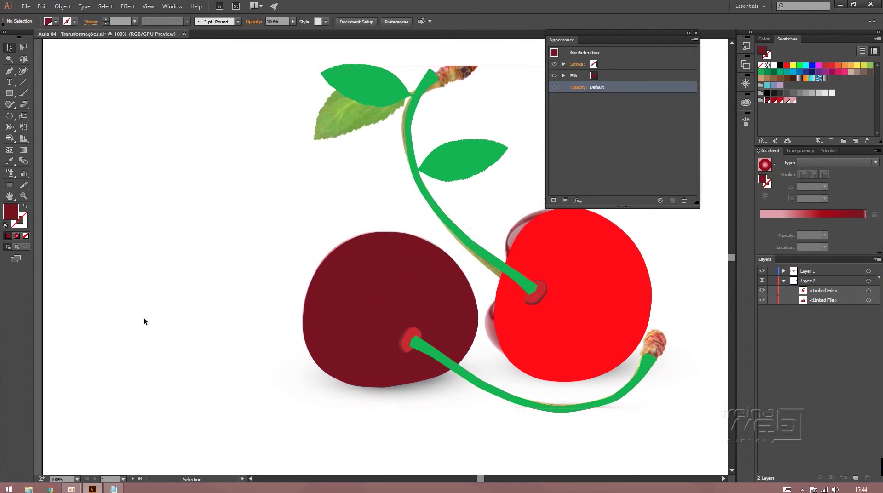
# - Select only the left cherry's body path, set its opacity to 10%, and deselect it
pyautogui.click(340, 304)
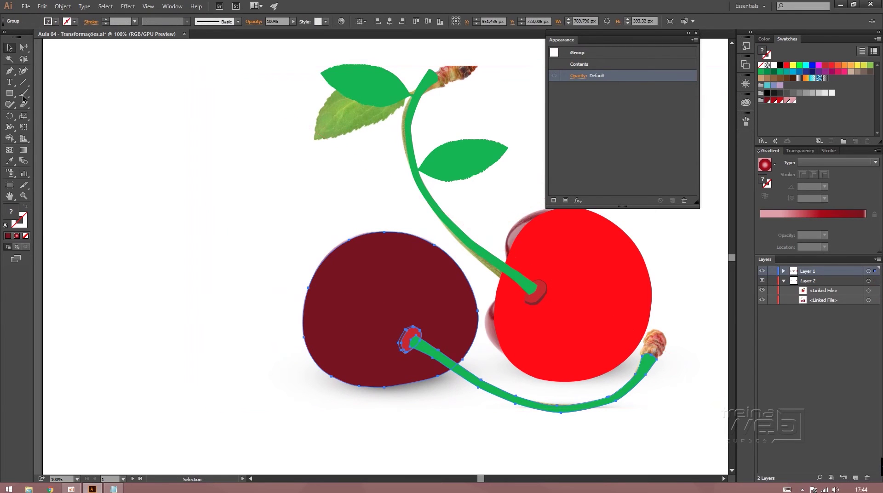
pyautogui.click(24, 48)
pyautogui.click(379, 292)
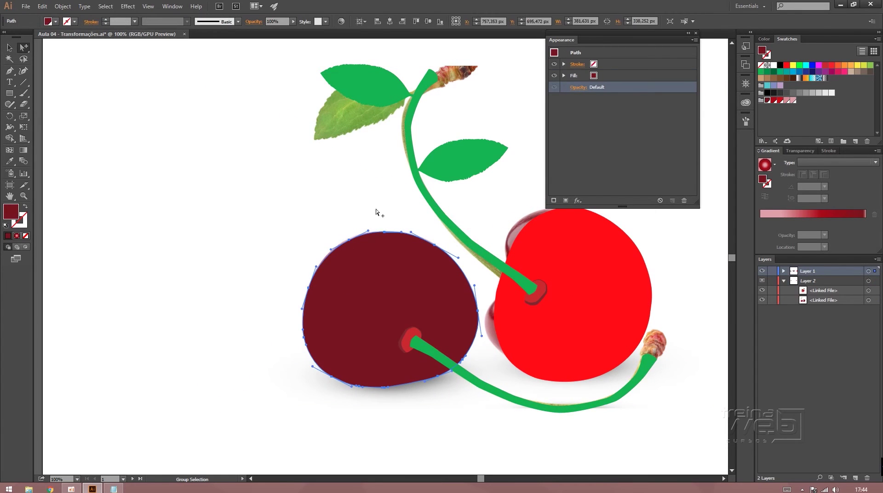
pyautogui.click(293, 22)
pyautogui.moveTo(256, 29); pyautogui.dragTo(260, 30)
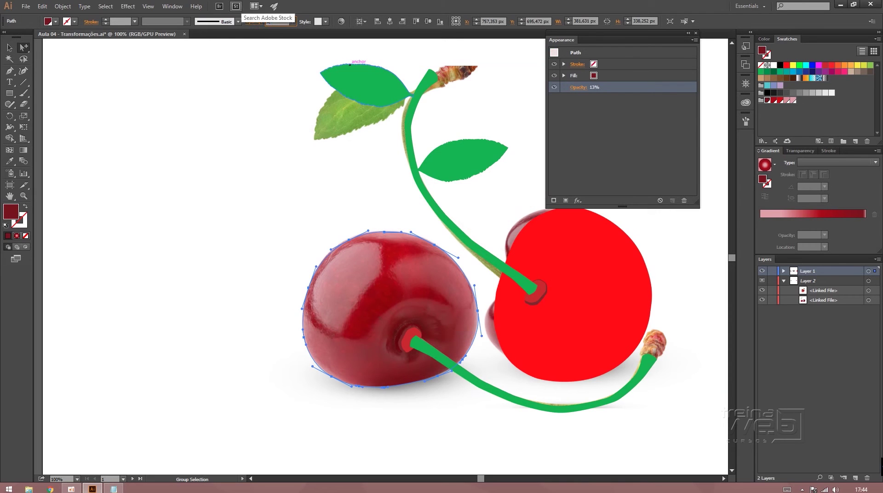
pyautogui.click(115, 171)
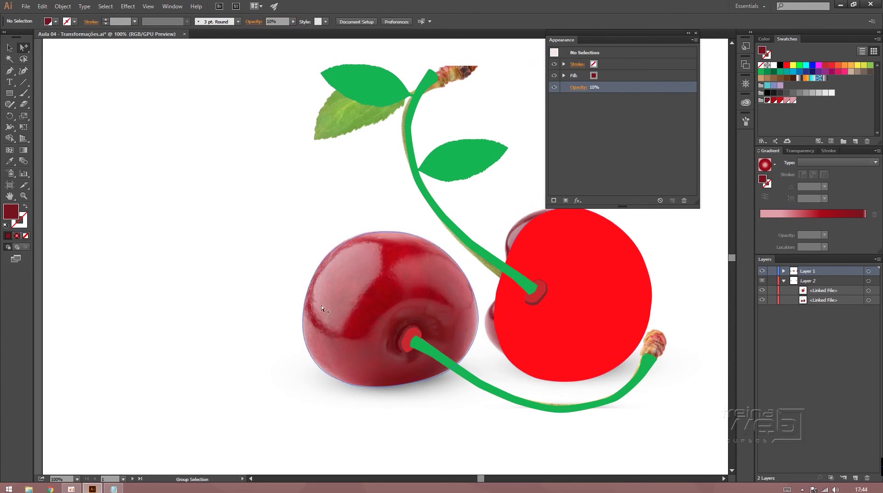
# - Ungroup the left cherry from its stem and clear the selection
pyautogui.click(9, 48)
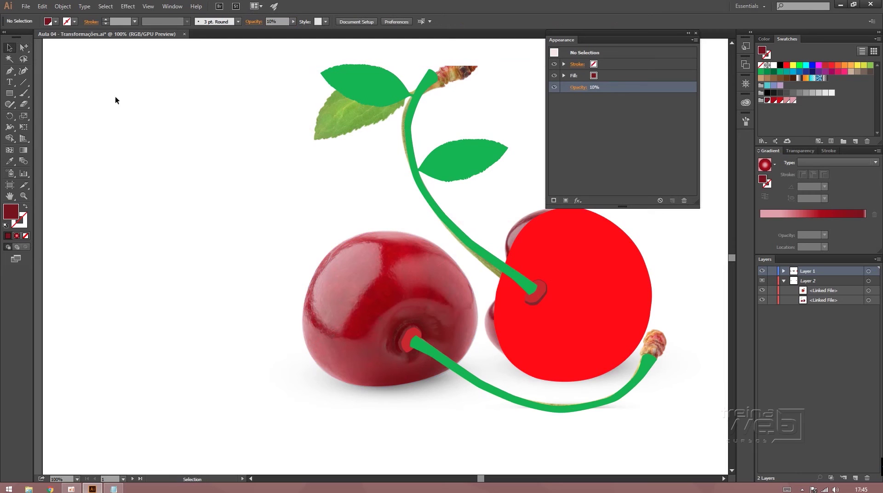
pyautogui.click(362, 273)
pyautogui.hotkey('ctrl', 'shift', 'g')
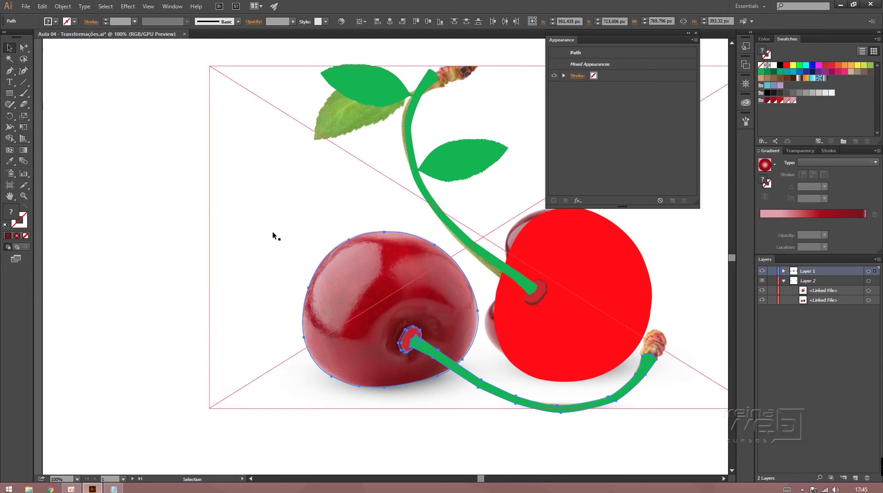
pyautogui.click(207, 252)
# - Add gradient mesh points to the left cherry's body across the upper-left highlight and along its edges
pyautogui.click(338, 272)
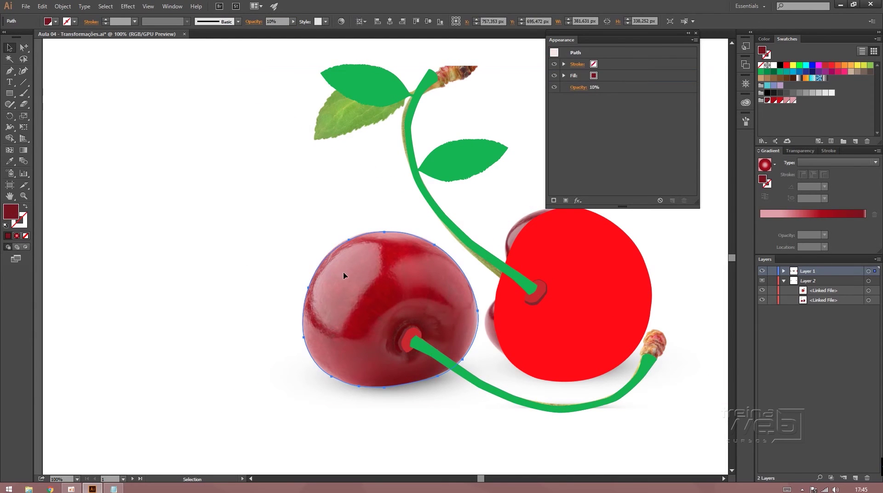
pyautogui.click(9, 151)
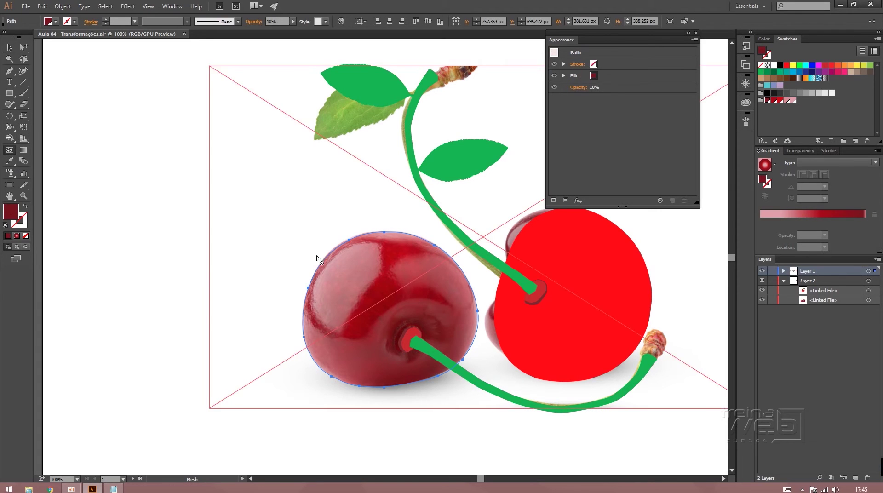
pyautogui.click(363, 259)
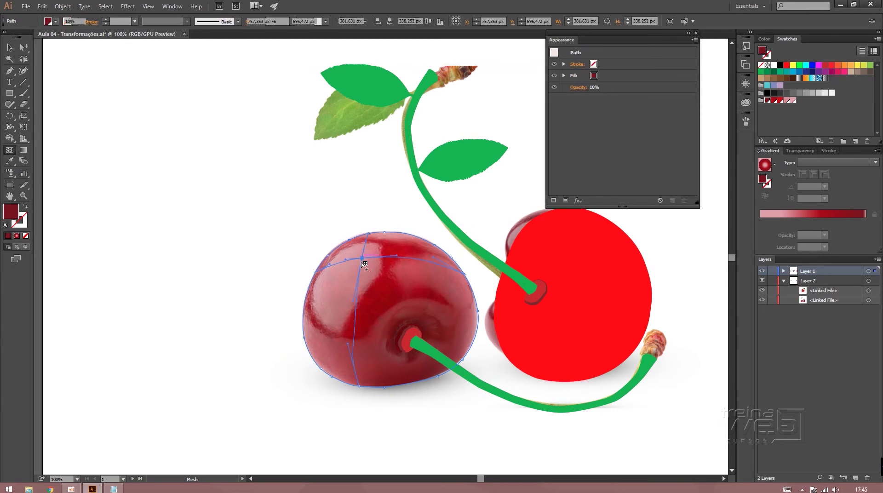
pyautogui.click(338, 286)
pyautogui.click(325, 312)
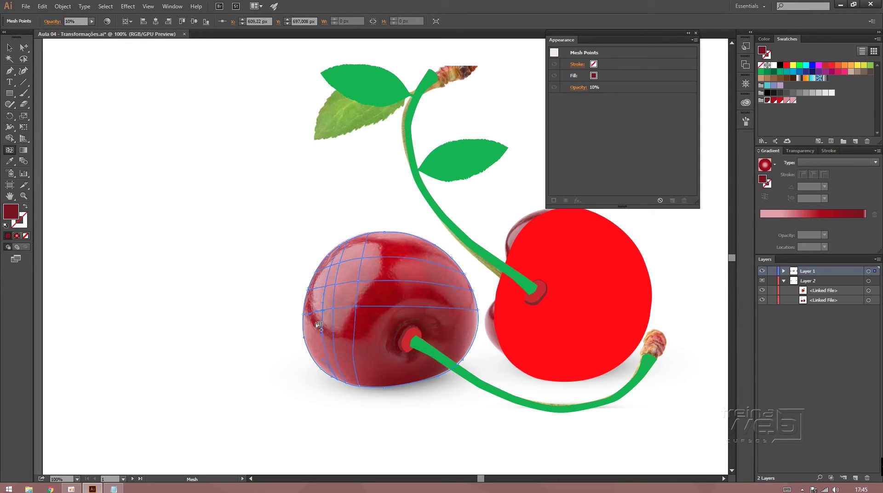
pyautogui.click(384, 247)
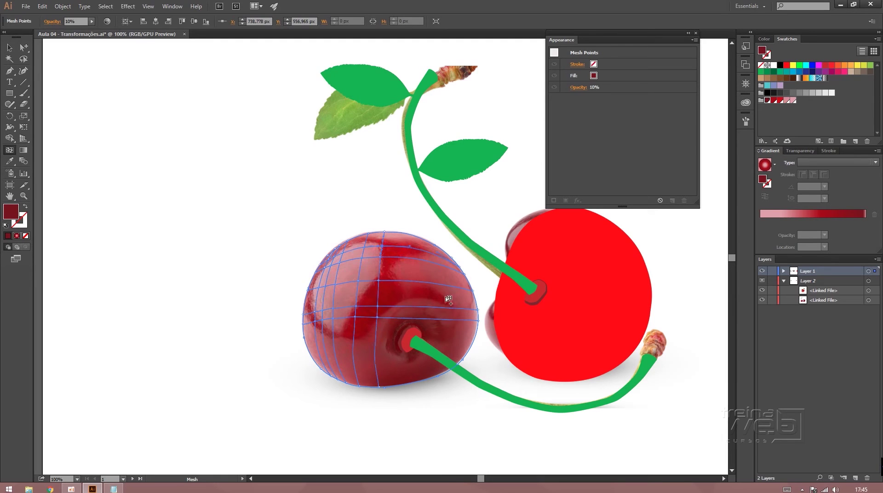
# - Add more mesh points around the left cherry's stem cavity, along its right side and near its base
pyautogui.click(393, 342)
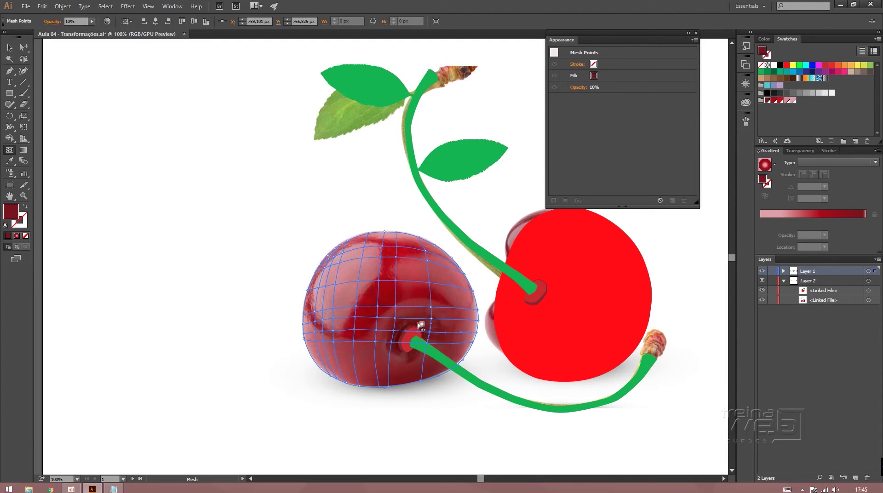
pyautogui.click(416, 319)
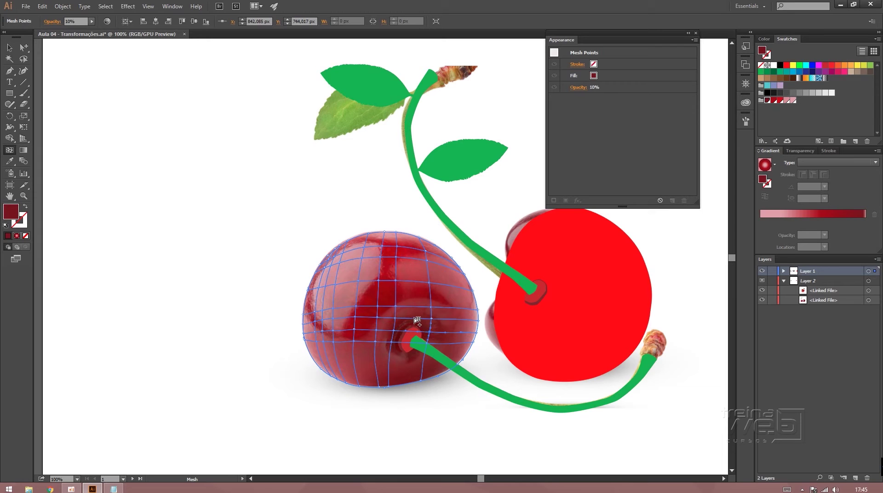
pyautogui.click(472, 322)
pyautogui.click(458, 333)
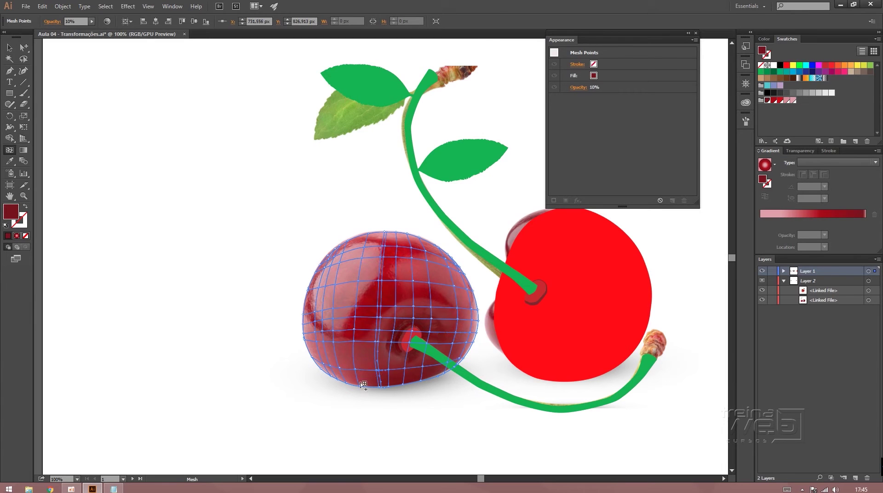
pyautogui.click(386, 373)
pyautogui.click(383, 369)
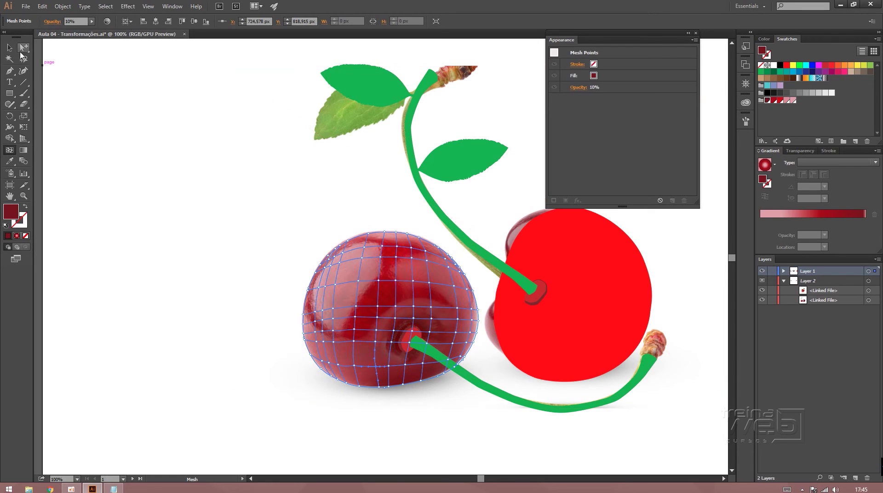
pyautogui.click(10, 152)
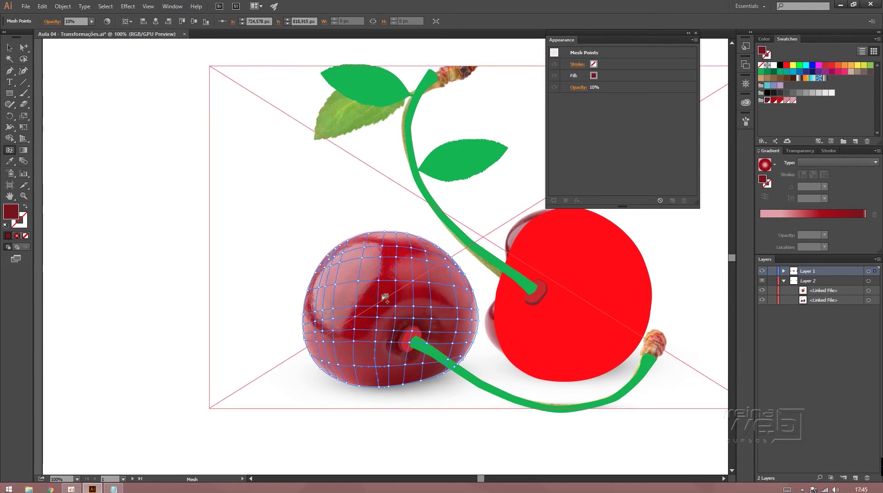
pyautogui.click(378, 318)
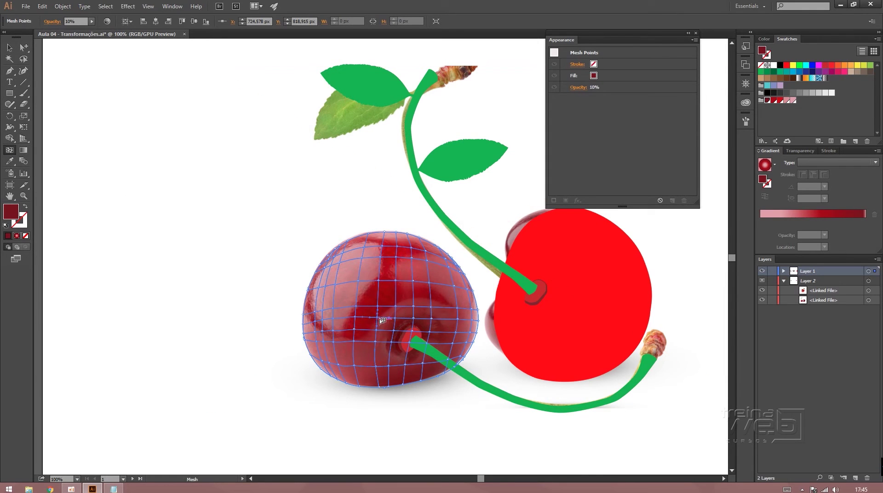
pyautogui.hotkey('ctrl', 'z')
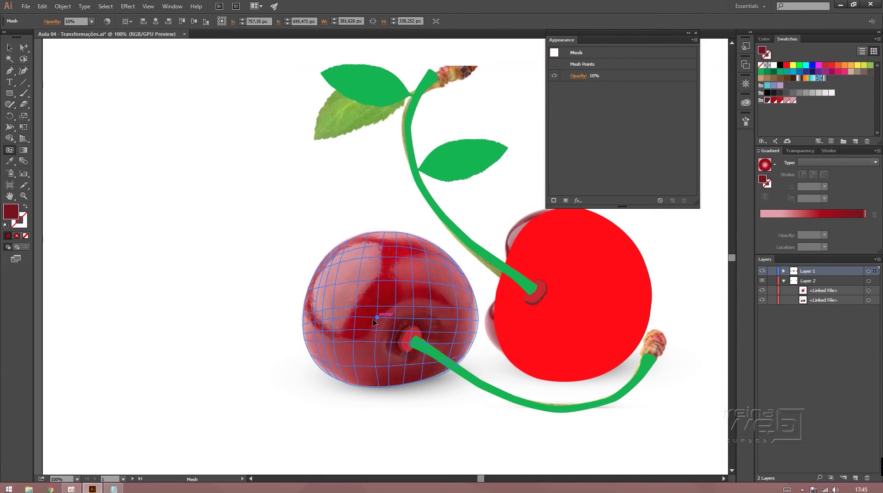
# - Shift the mesh points near the left cherry's upper center to follow the right edge of the photo's highlight
pyautogui.moveTo(358, 319); pyautogui.dragTo(385, 322)
pyautogui.click(378, 306)
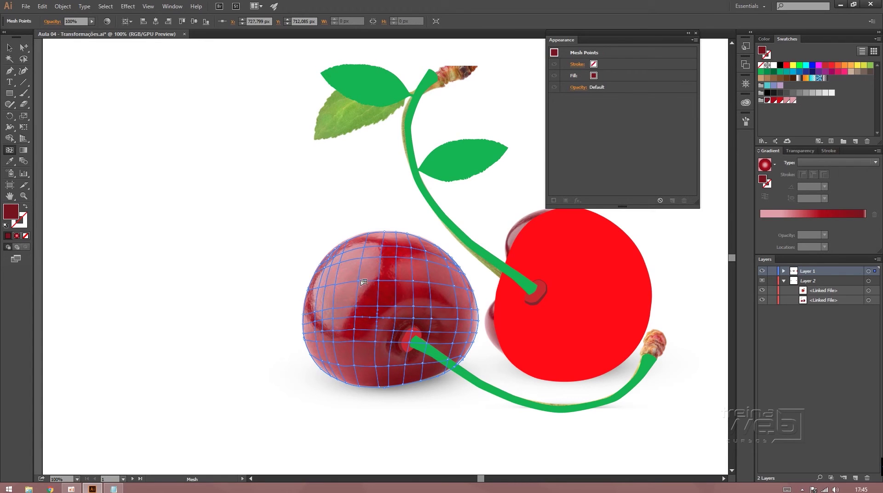
pyautogui.click(378, 280)
pyautogui.moveTo(378, 279); pyautogui.dragTo(389, 260)
pyautogui.click(366, 254)
pyautogui.moveTo(366, 260); pyautogui.dragTo(366, 278)
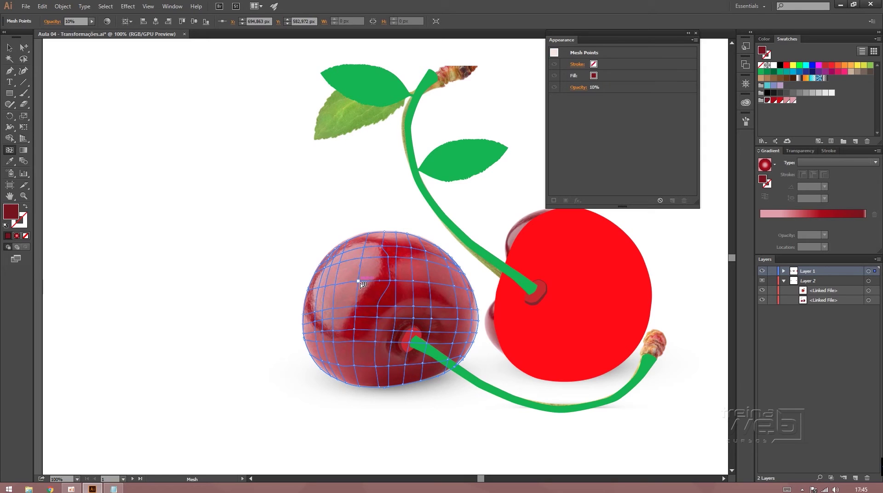
# - Adjust the mesh points within and below the left cherry's highlight to trace its inner and lower edges
pyautogui.click(364, 258)
pyautogui.click(364, 259)
pyautogui.click(367, 249)
pyautogui.click(359, 282)
pyautogui.moveTo(363, 278); pyautogui.dragTo(363, 278)
pyautogui.click(357, 306)
pyautogui.click(357, 317)
pyautogui.click(342, 320)
pyautogui.moveTo(341, 320); pyautogui.dragTo(310, 311)
pyautogui.click(321, 288)
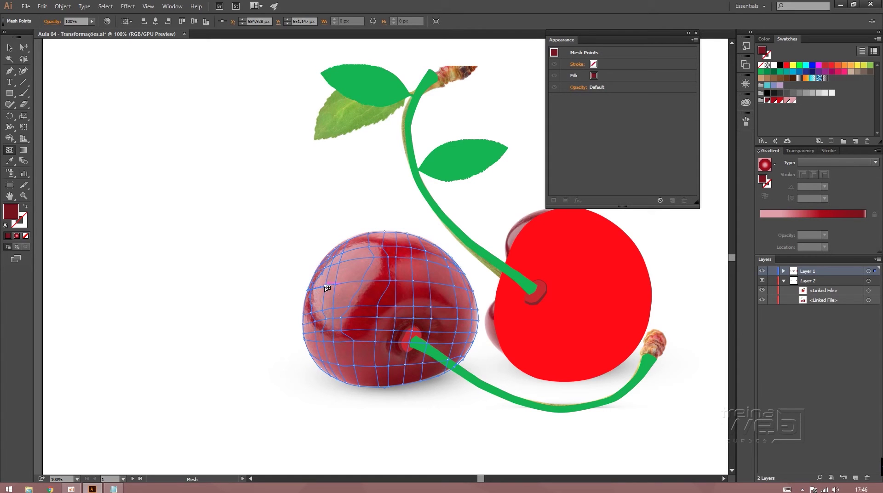
# - Reposition the mesh points above and left of the stem cavity so the mesh lines bend around it
pyautogui.click(344, 307)
pyautogui.click(431, 318)
pyautogui.moveTo(395, 319); pyautogui.dragTo(390, 318)
pyautogui.click(401, 337)
pyautogui.moveTo(381, 331); pyautogui.dragTo(371, 333)
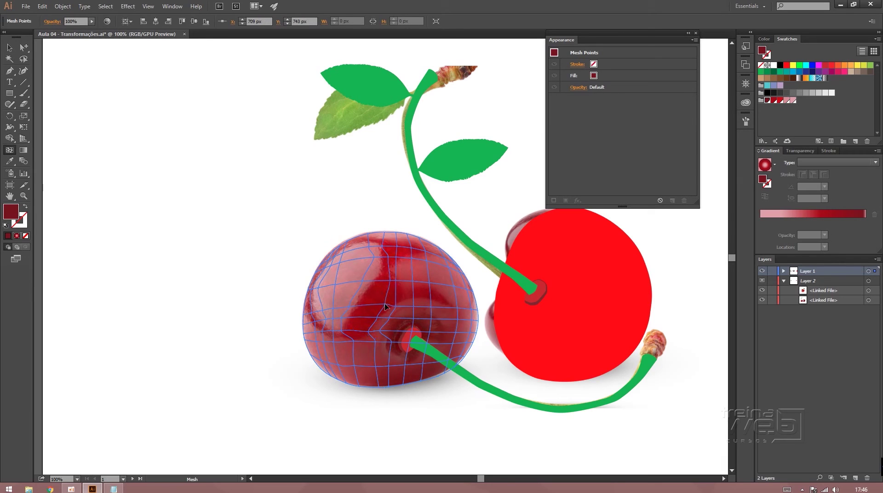
# - Reposition the mesh points left of and below the left cherry's stem cavity so the lines curve around it
pyautogui.click(382, 366)
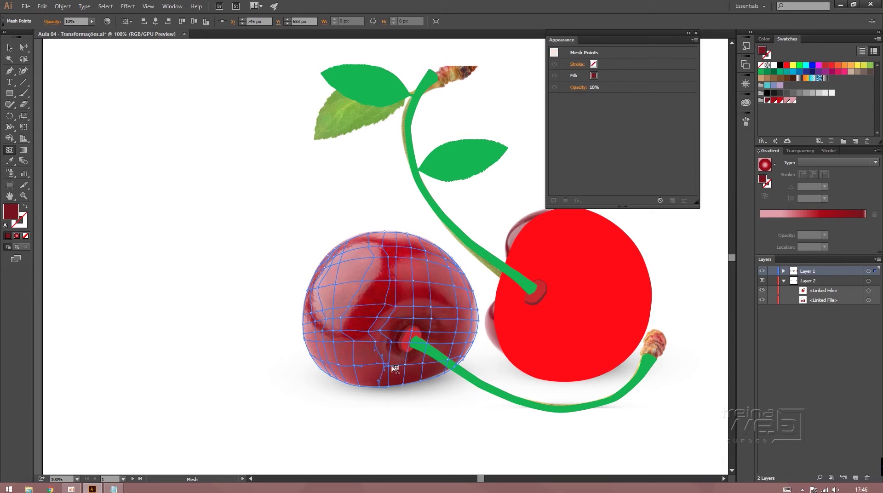
pyautogui.click(395, 367)
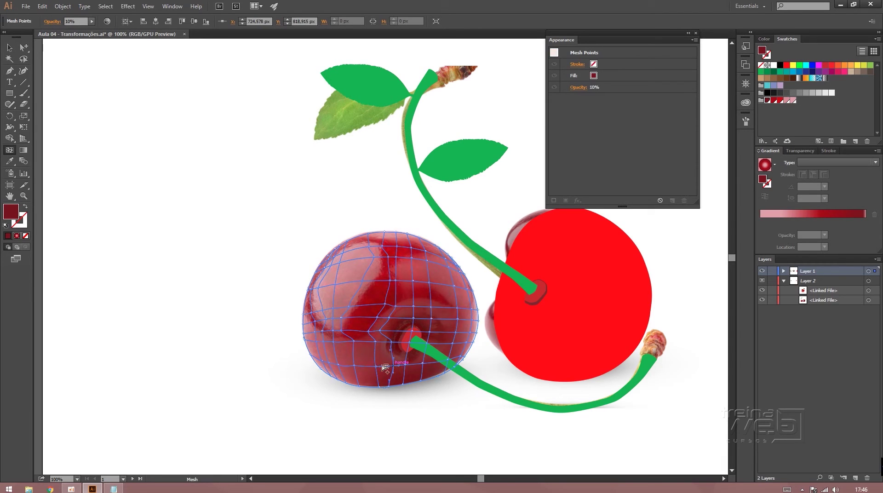
pyautogui.moveTo(395, 367); pyautogui.dragTo(368, 343)
pyautogui.click(392, 342)
pyautogui.click(423, 364)
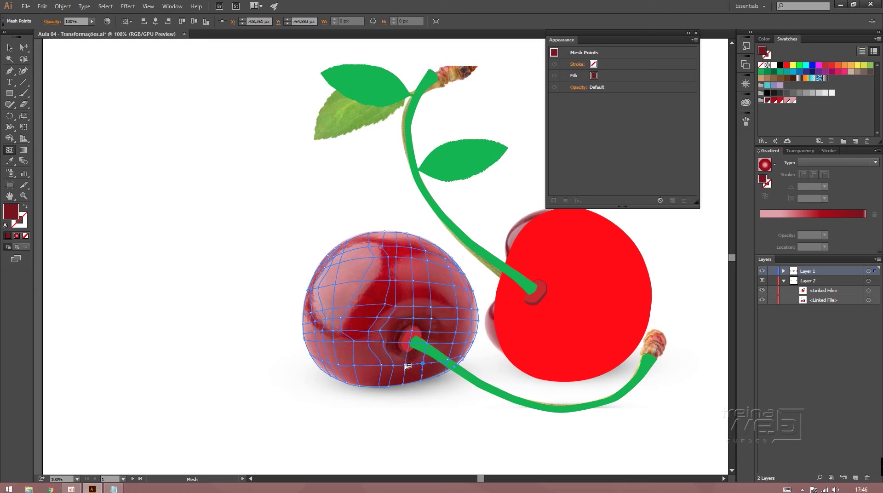
pyautogui.click(406, 365)
pyautogui.click(428, 344)
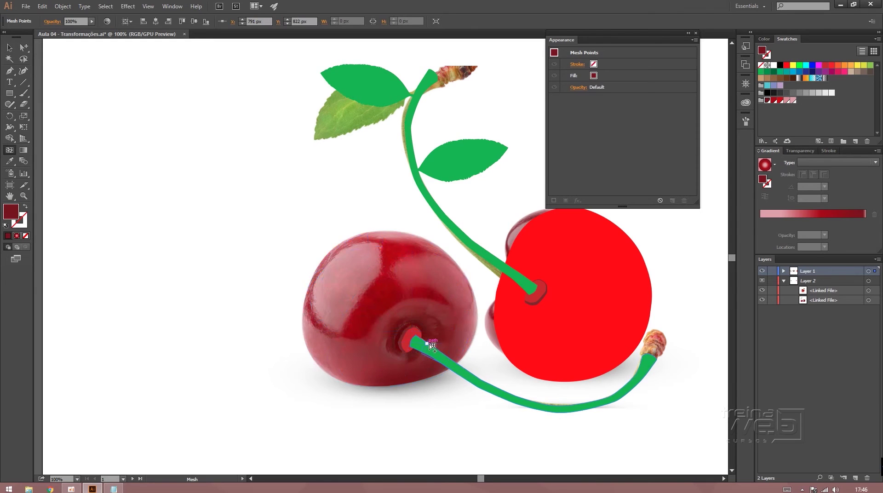
pyautogui.hotkey('ctrl', 'z')
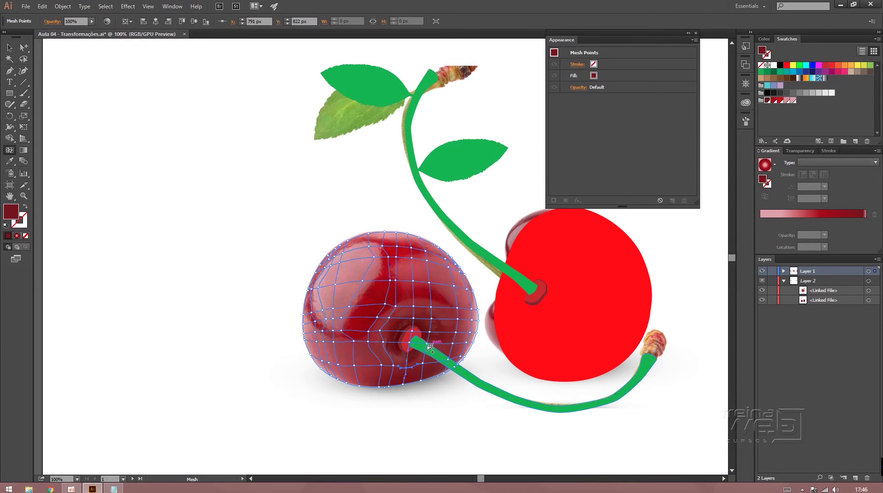
pyautogui.click(431, 346)
pyautogui.hotkey('ctrl', 'z')
pyautogui.click(430, 346)
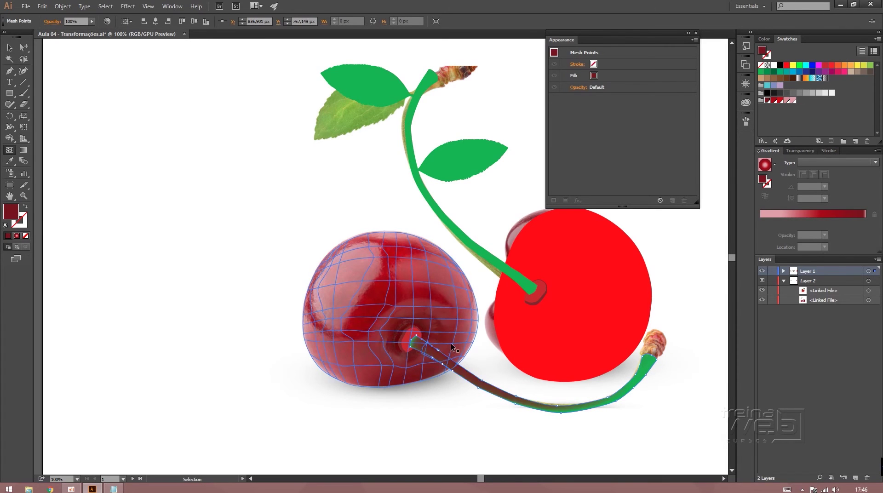
pyautogui.hotkey('ctrl', 'z')
# - Select the stems and the right cherry with its cavity, clear that selection, and select only the left cherry's mesh
pyautogui.click(9, 48)
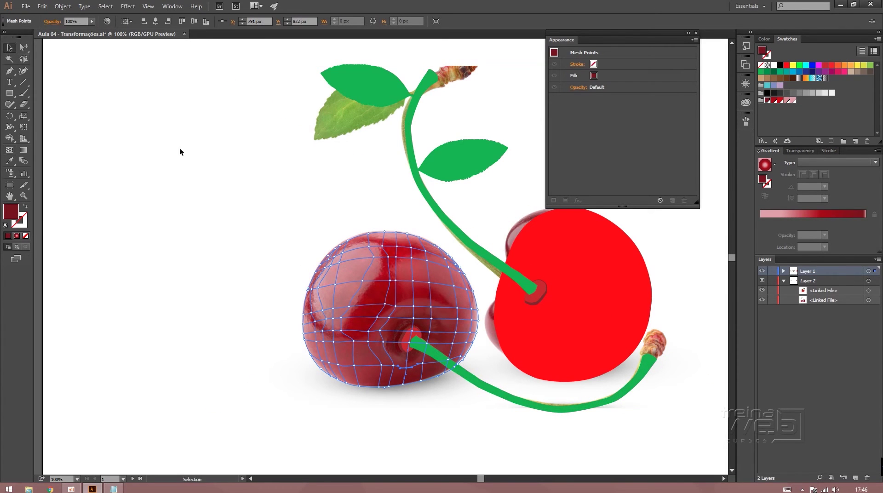
pyautogui.click(529, 417)
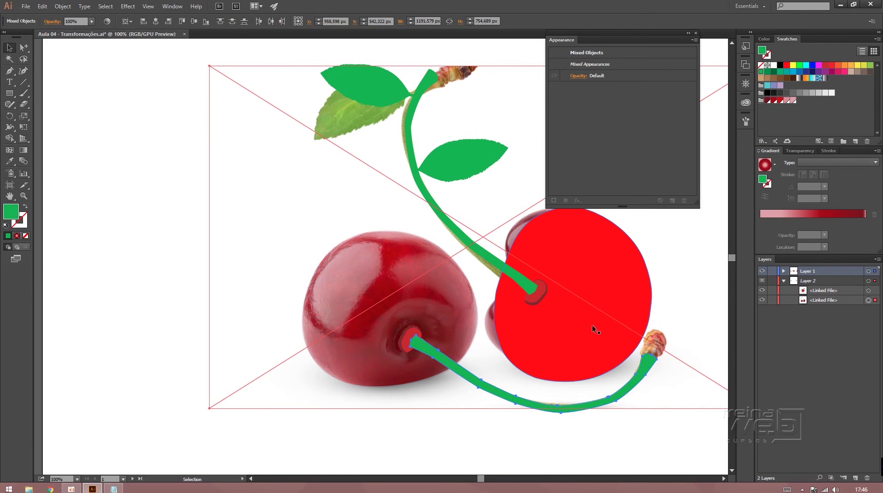
pyautogui.click(571, 412)
pyautogui.keyDown('shift'); pyautogui.click(571, 359); pyautogui.keyUp('shift')
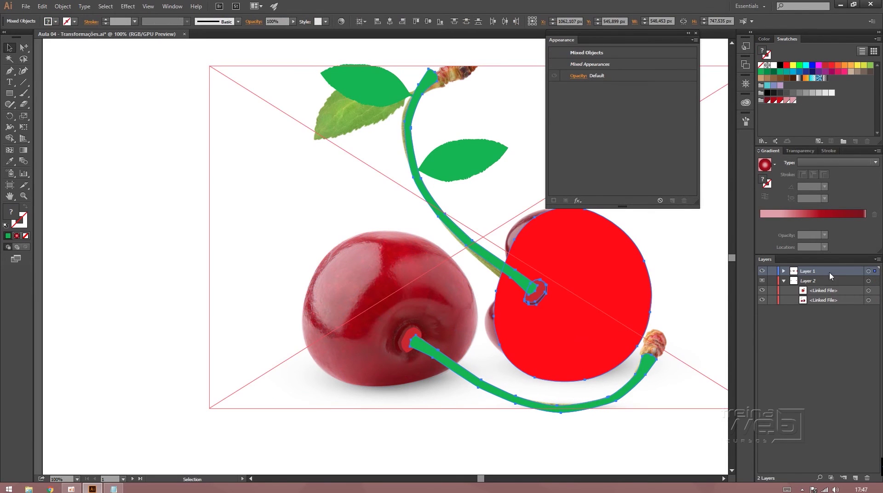
pyautogui.hotkey('ctrl', 'shift', 'a')
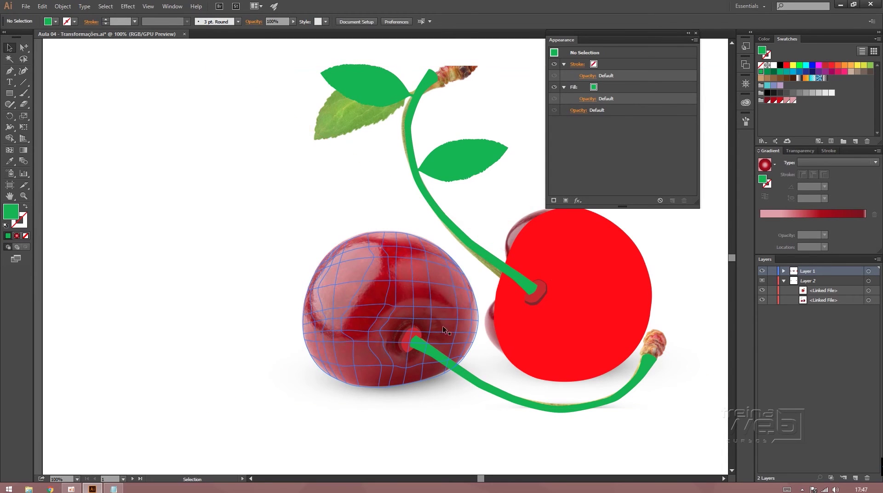
pyautogui.click(434, 347)
# - Shift the mesh points above and to the right of the left cherry's stem cavity so the lines wrap around it
pyautogui.click(9, 150)
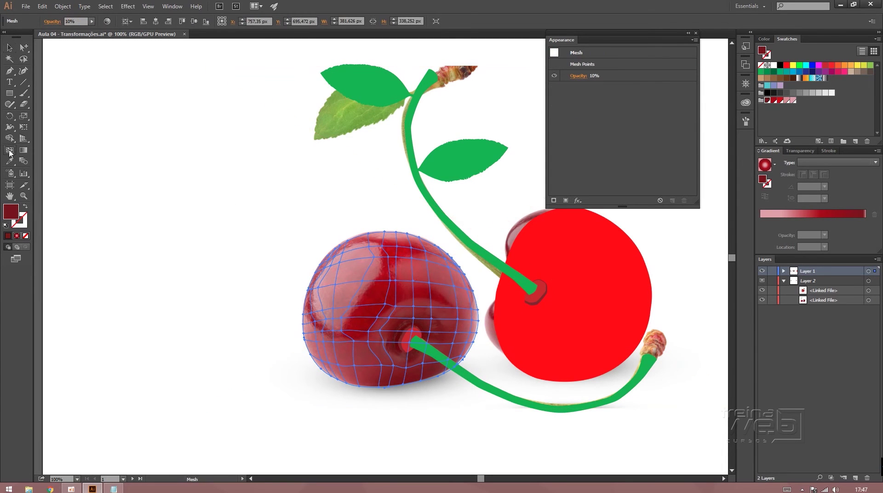
pyautogui.click(434, 344)
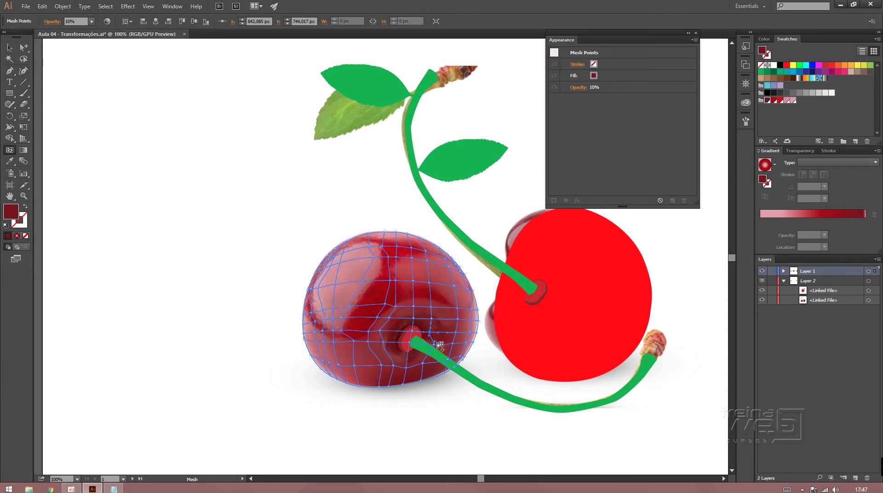
pyautogui.click(433, 334)
pyautogui.hotkey('ctrl', 'z')
pyautogui.click(429, 320)
pyautogui.click(442, 309)
pyautogui.click(440, 326)
# - Adjust the mesh point on the lower right edge of the left cherry's large highlight
pyautogui.press('z')
pyautogui.click(435, 328)
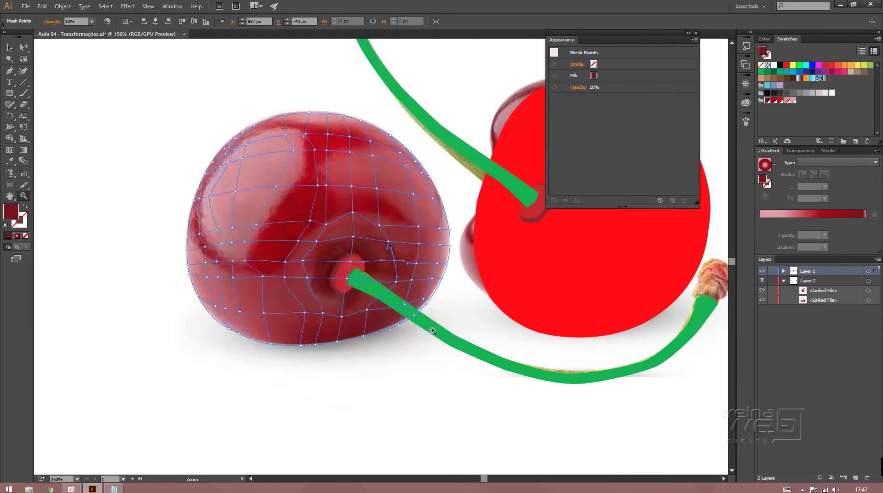
pyautogui.click(381, 272)
pyautogui.press('space')
pyautogui.moveTo(419, 270); pyautogui.dragTo(493, 319)
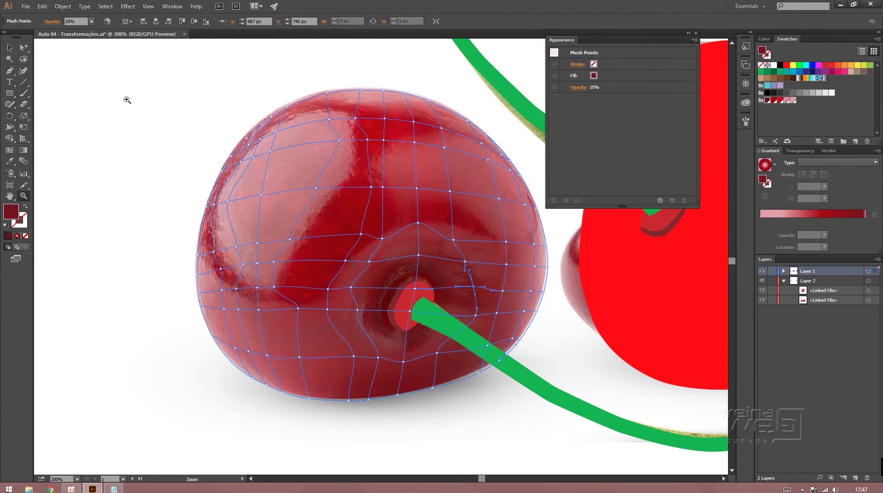
pyautogui.click(9, 150)
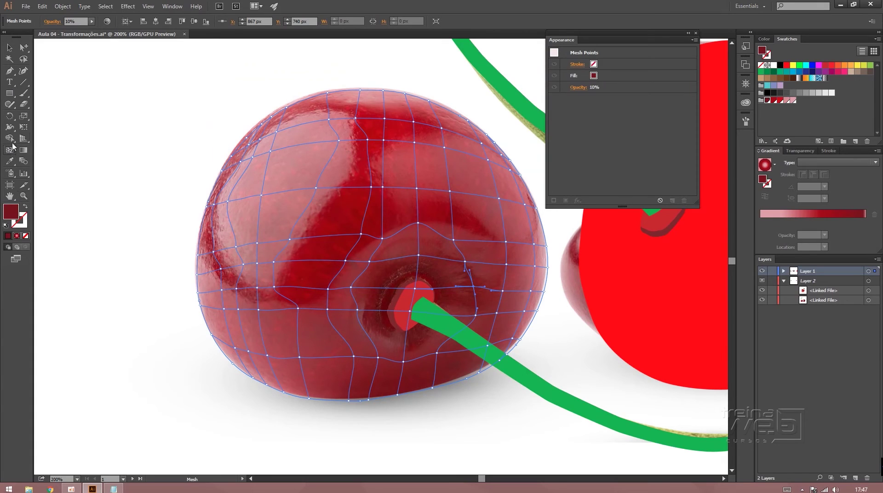
pyautogui.click(290, 241)
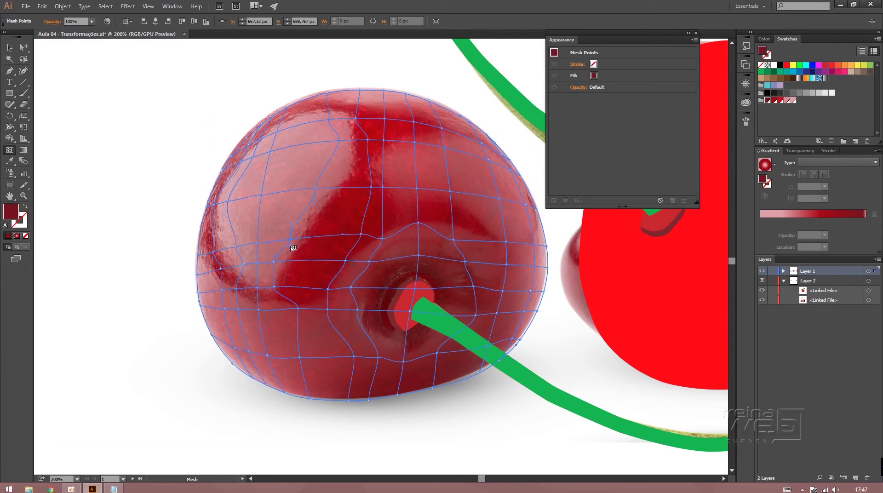
pyautogui.click(316, 204)
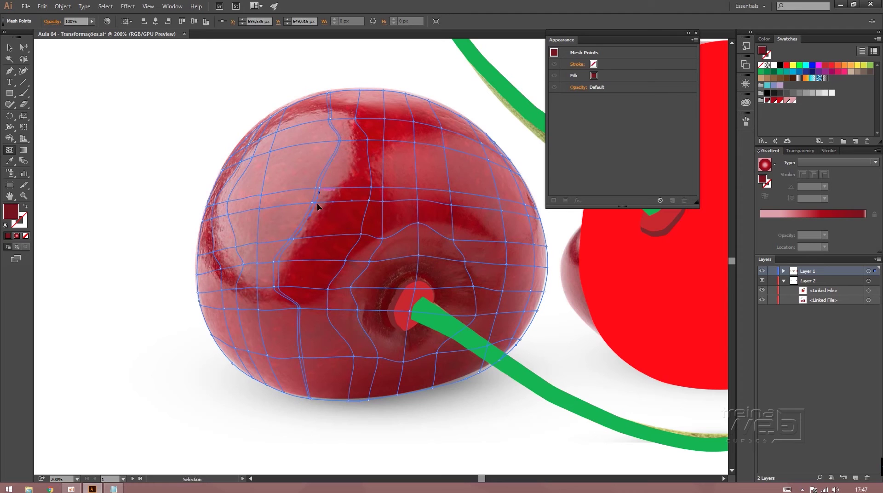
pyautogui.hotkey('ctrl', 'z')
pyautogui.click(314, 202)
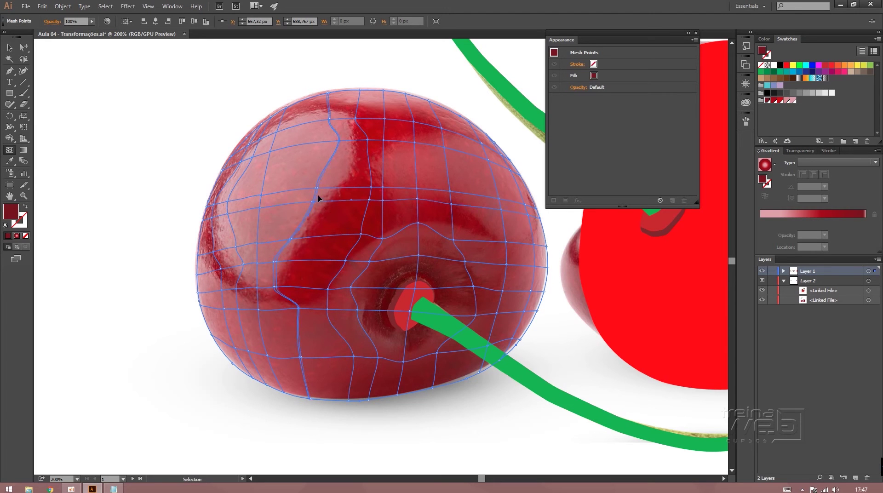
pyautogui.hotkey('ctrl', 'z')
pyautogui.click(316, 203)
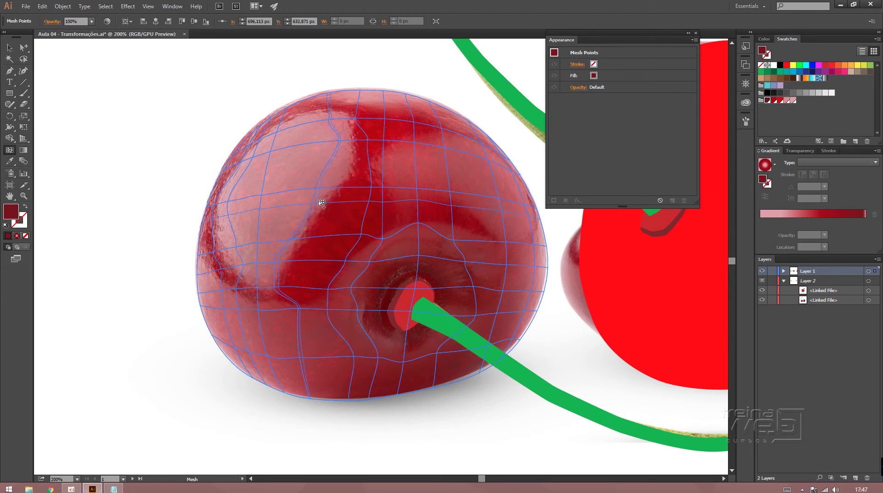
pyautogui.hotkey('ctrl', 'z')
# - Refine the mesh points along the highlight's upper and left edges and beside the stem cavity on the left cherry
pyautogui.click(340, 142)
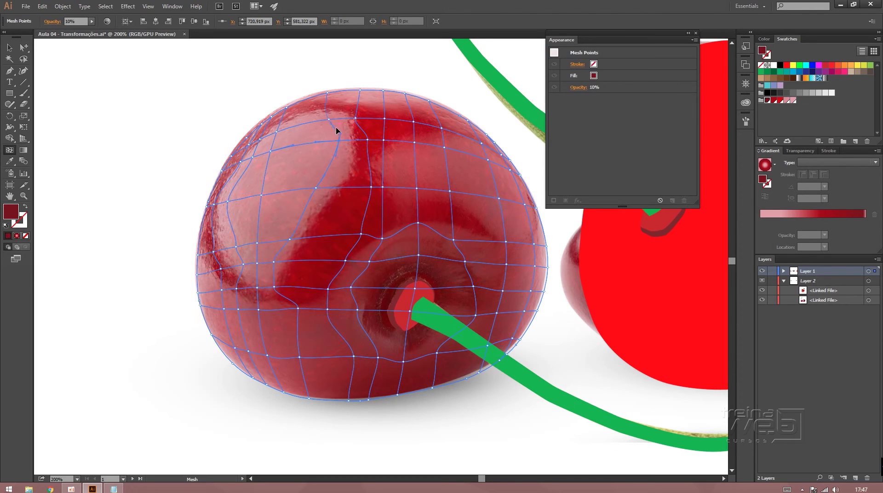
pyautogui.click(278, 129)
pyautogui.click(239, 230)
pyautogui.click(239, 248)
pyautogui.click(360, 306)
pyautogui.click(370, 261)
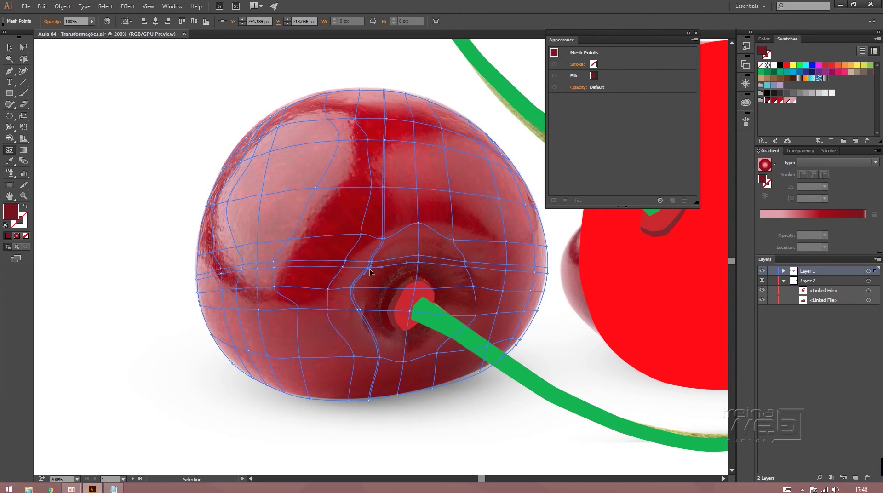
pyautogui.moveTo(369, 272); pyautogui.dragTo(362, 275)
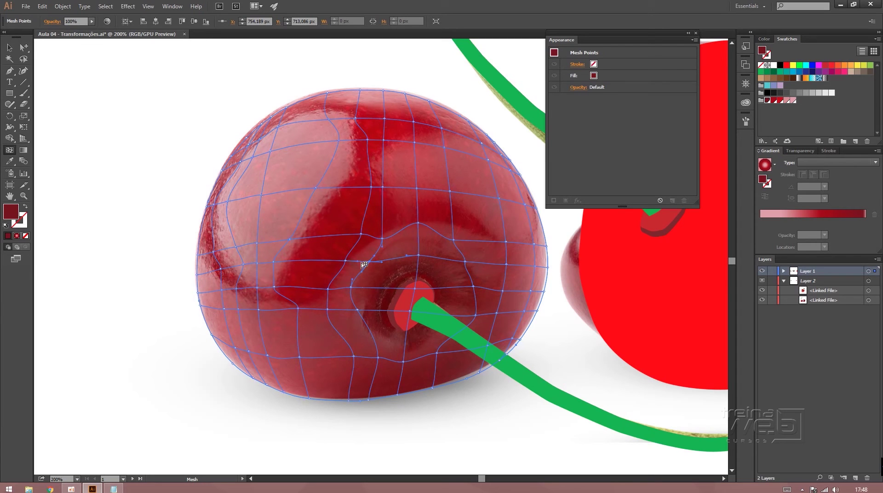
# - Set the left cherry mesh's opacity to 100% and hide the linked reference photo beneath it
pyautogui.click(10, 47)
pyautogui.click(235, 74)
pyautogui.click(285, 139)
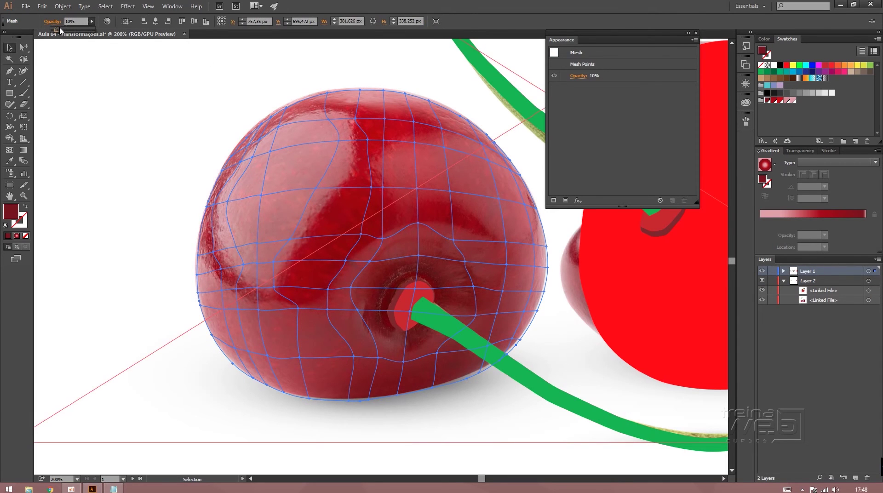
pyautogui.moveTo(59, 29); pyautogui.dragTo(129, 29)
pyautogui.click(134, 106)
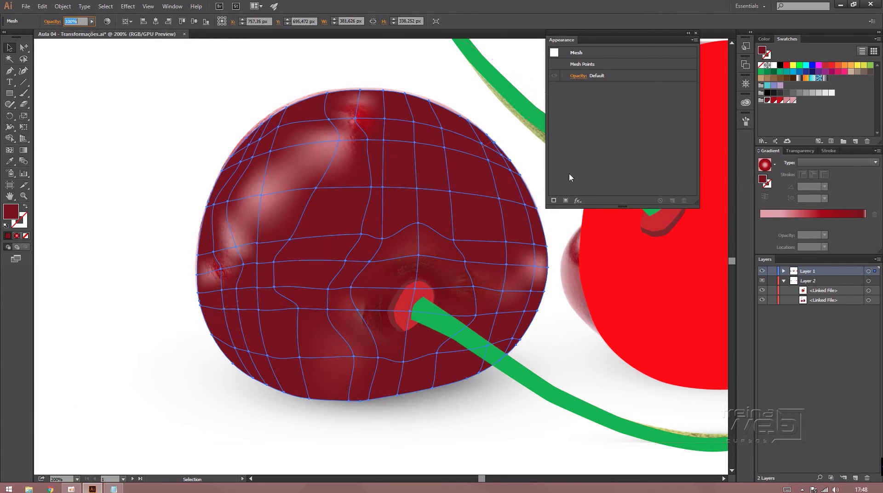
pyautogui.click(764, 301)
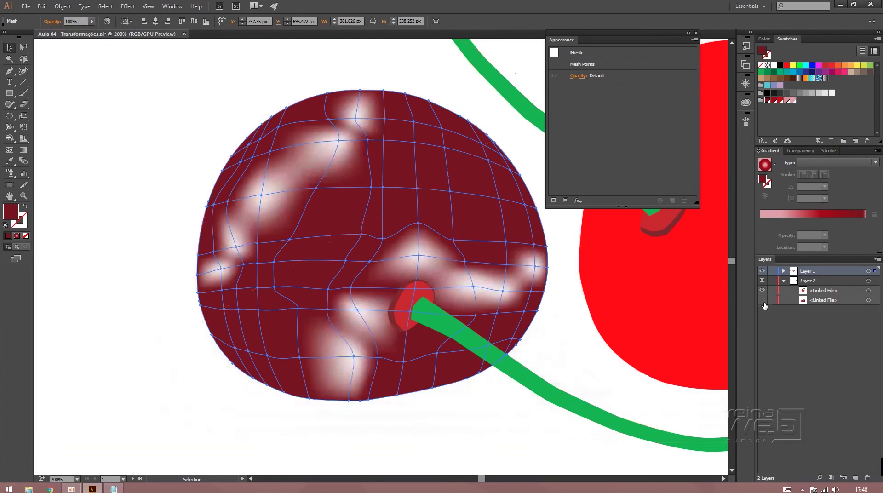
pyautogui.click(806, 293)
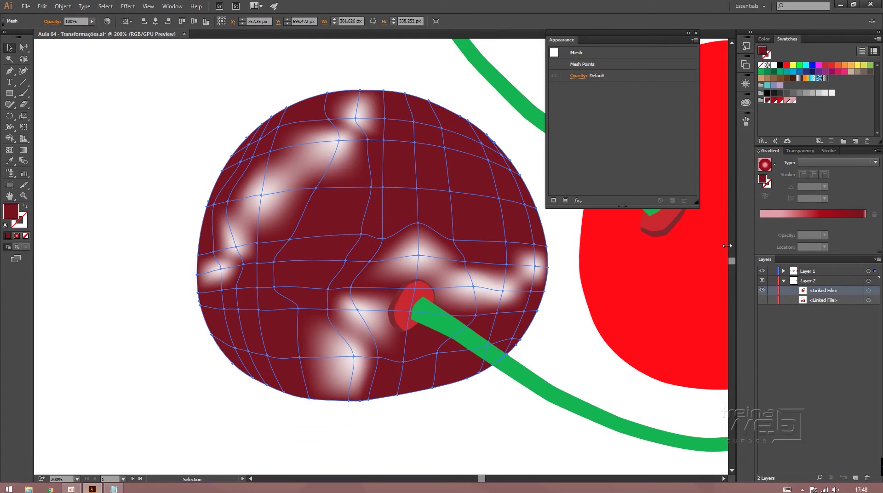
pyautogui.moveTo(23, 47); pyautogui.dragTo(44, 58)
pyautogui.moveTo(351, 114); pyautogui.dragTo(321, 124)
pyautogui.hotkey('ctrl', 'z')
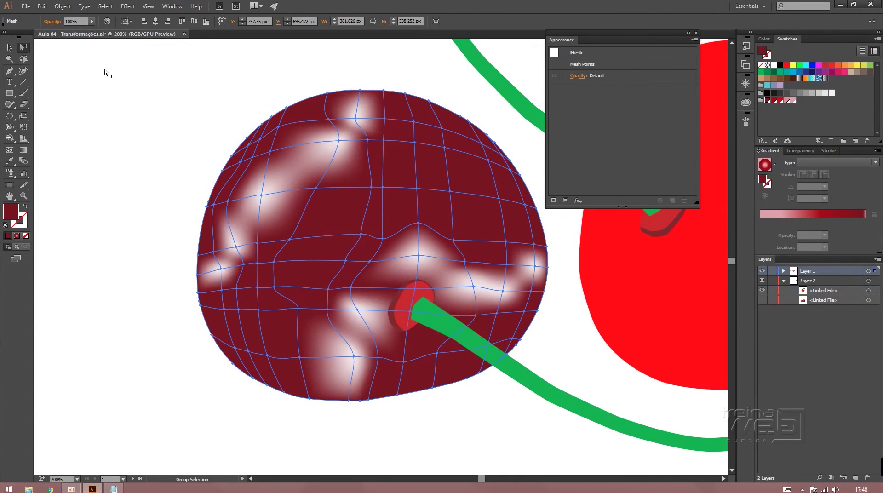
# - Lasso most of the left cherry's mesh points and its stem cavity, compare red fills, and apply the R=113 G=19 B=30 swatch
pyautogui.click(24, 59)
pyautogui.moveTo(364, 107)
pyautogui.mouseDown()
pyautogui.moveTo(295, 118)
pyautogui.moveTo(232, 182)
pyautogui.moveTo(200, 283)
pyautogui.moveTo(232, 352)
pyautogui.moveTo(277, 381)
pyautogui.moveTo(378, 405)
pyautogui.moveTo(410, 382)
pyautogui.moveTo(415, 346)
pyautogui.moveTo(501, 327)
pyautogui.moveTo(540, 300)
pyautogui.moveTo(548, 277)
pyautogui.moveTo(545, 240)
pyautogui.moveTo(387, 208)
pyautogui.moveTo(364, 108)
pyautogui.mouseUp()
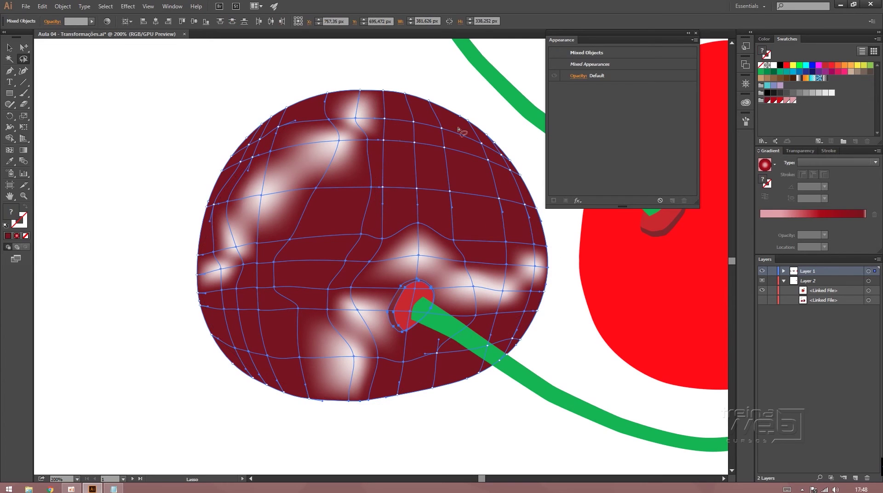
pyautogui.click(768, 101)
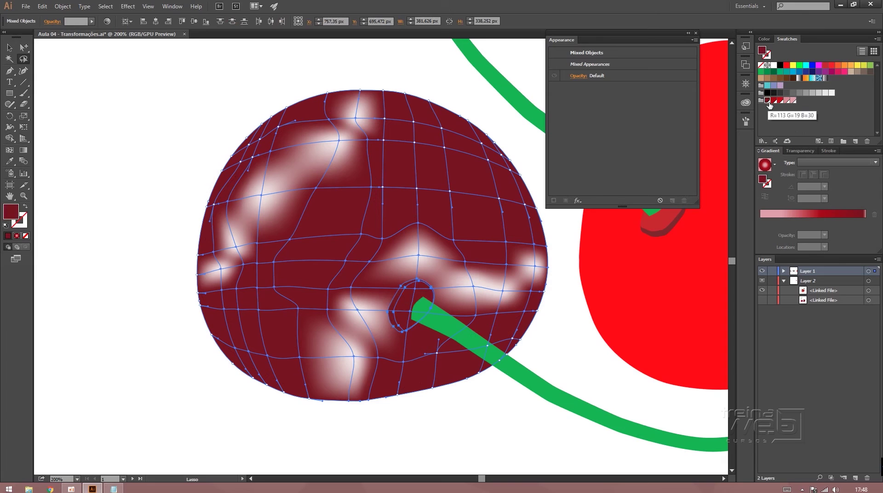
pyautogui.click(768, 41)
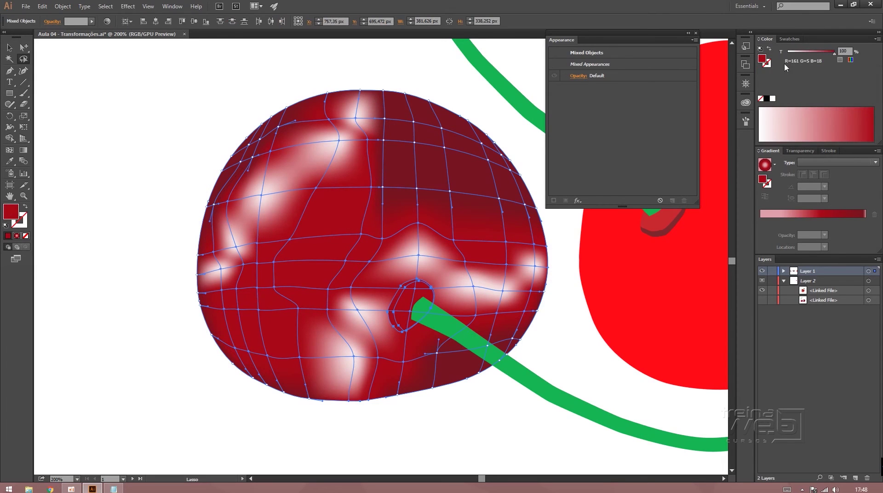
pyautogui.click(814, 59)
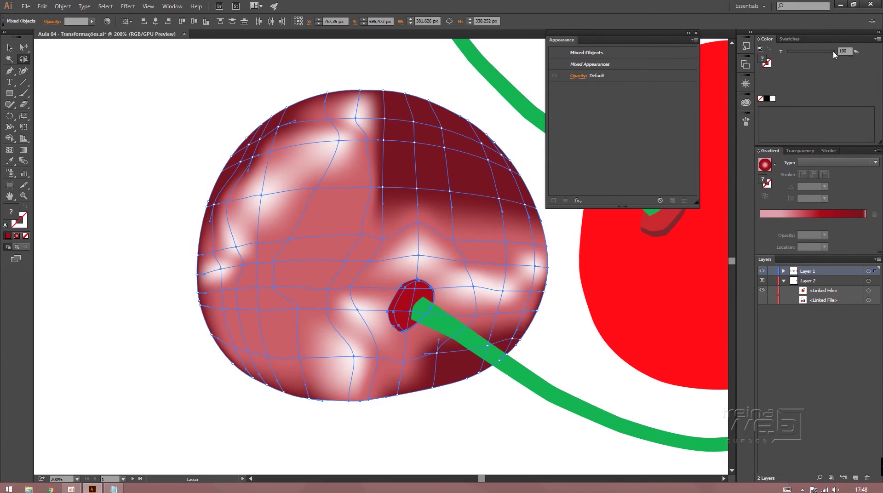
pyautogui.click(789, 39)
pyautogui.click(773, 101)
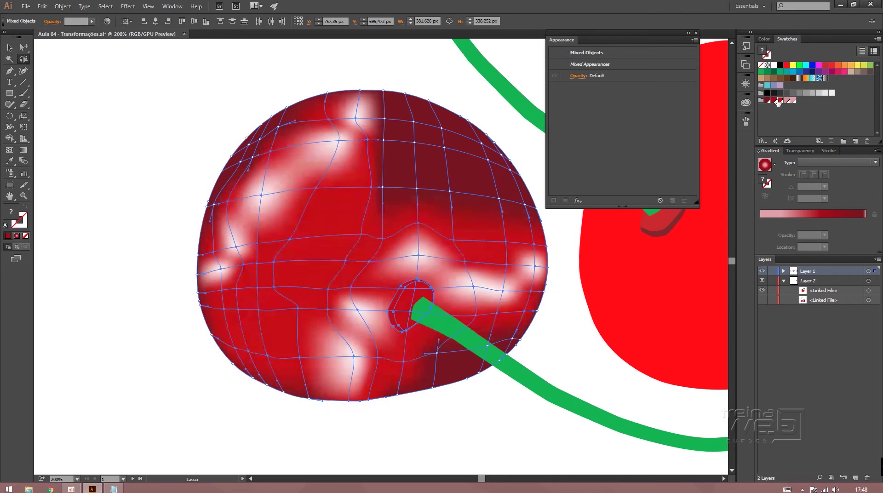
pyautogui.click(770, 101)
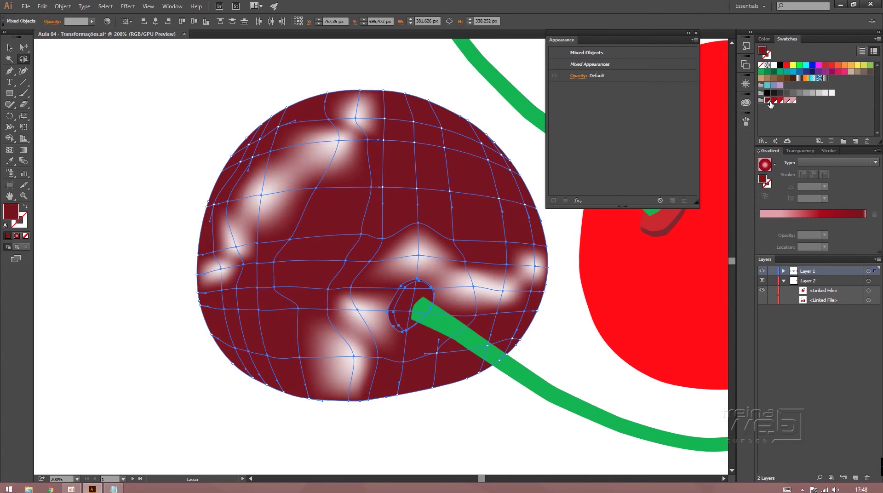
# - Lasso the left cherry's remaining translucent mesh points and set their opacity to 100%
pyautogui.click(343, 131)
pyautogui.moveTo(345, 142); pyautogui.dragTo(355, 148)
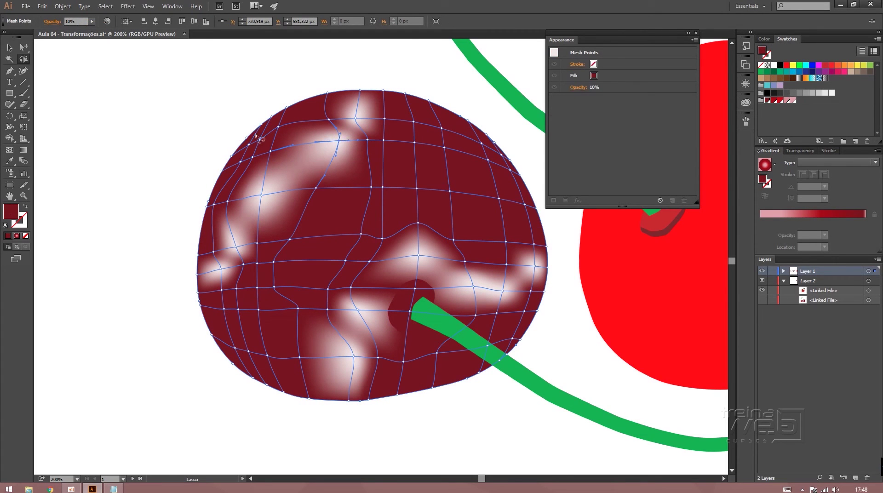
pyautogui.moveTo(256, 193); pyautogui.dragTo(276, 197)
pyautogui.moveTo(372, 75)
pyautogui.mouseDown()
pyautogui.moveTo(301, 117)
pyautogui.moveTo(203, 211)
pyautogui.moveTo(173, 301)
pyautogui.moveTo(229, 400)
pyautogui.moveTo(348, 428)
pyautogui.moveTo(456, 397)
pyautogui.moveTo(549, 325)
pyautogui.moveTo(564, 235)
pyautogui.moveTo(471, 196)
pyautogui.moveTo(395, 126)
pyautogui.moveTo(368, 79)
pyautogui.mouseUp()
pyautogui.click(92, 21)
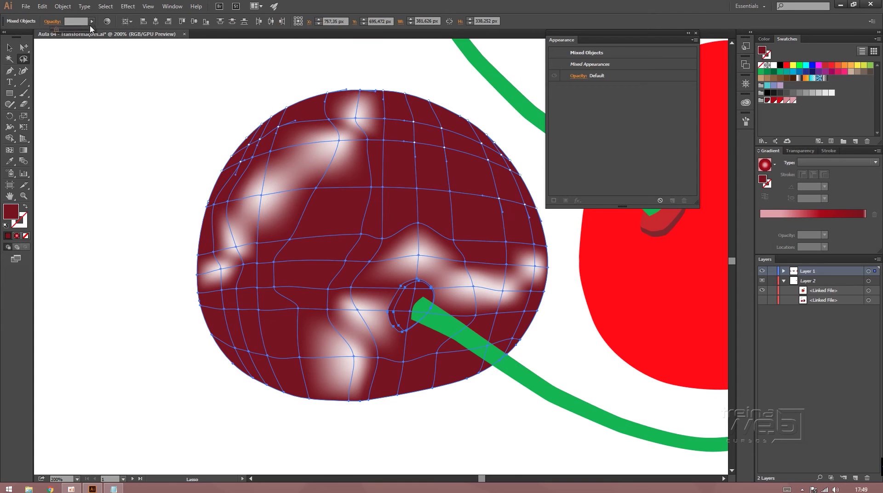
pyautogui.moveTo(65, 29); pyautogui.dragTo(120, 36)
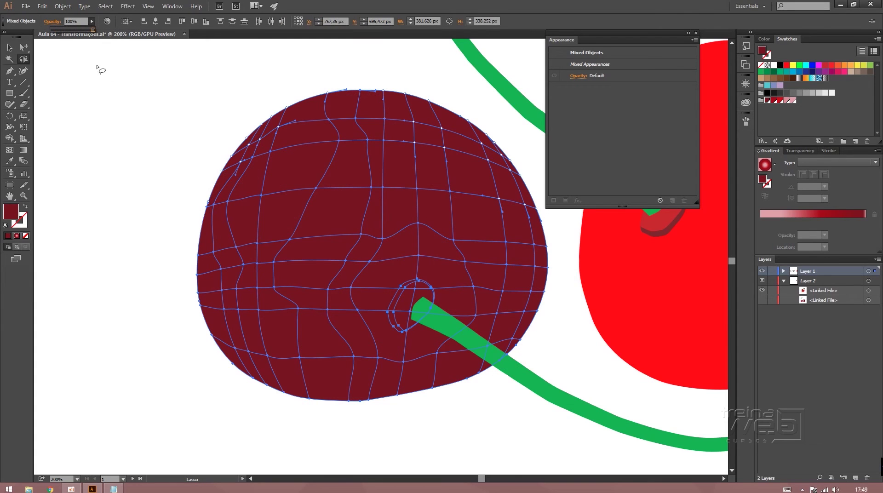
pyautogui.click(178, 144)
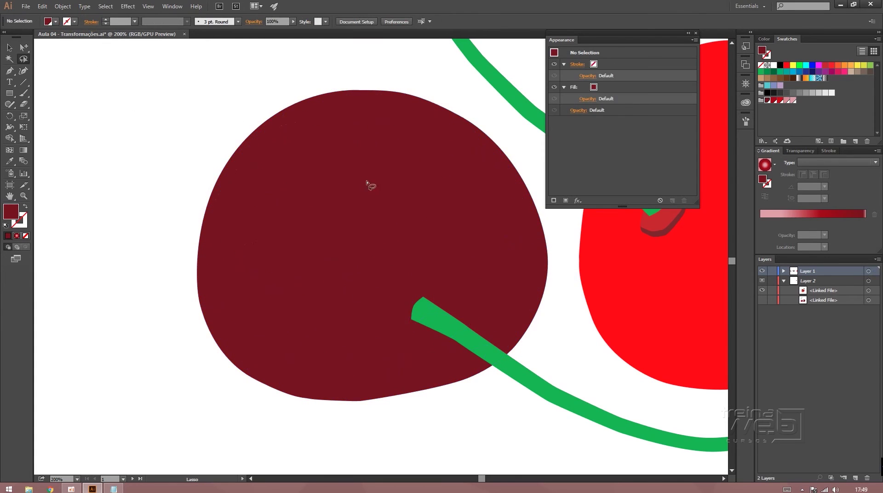
# - Expand Layer 1's contents and bring the left cherry's two stem cavity shapes to the front, selecting them in outline view
pyautogui.click(784, 281)
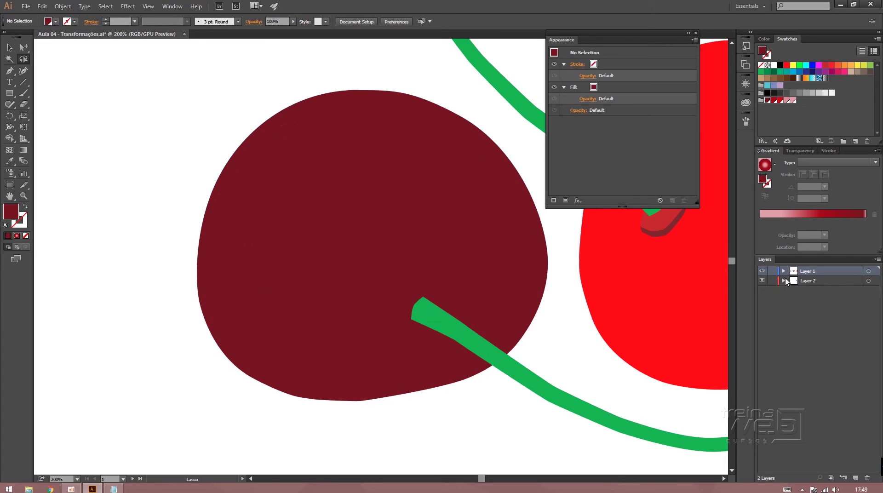
pyautogui.click(784, 271)
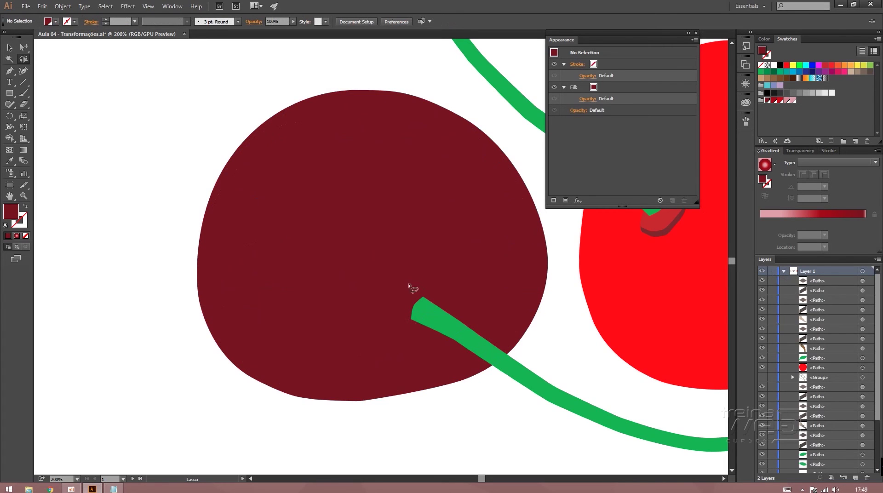
pyautogui.hotkey('ctrl', 'y')
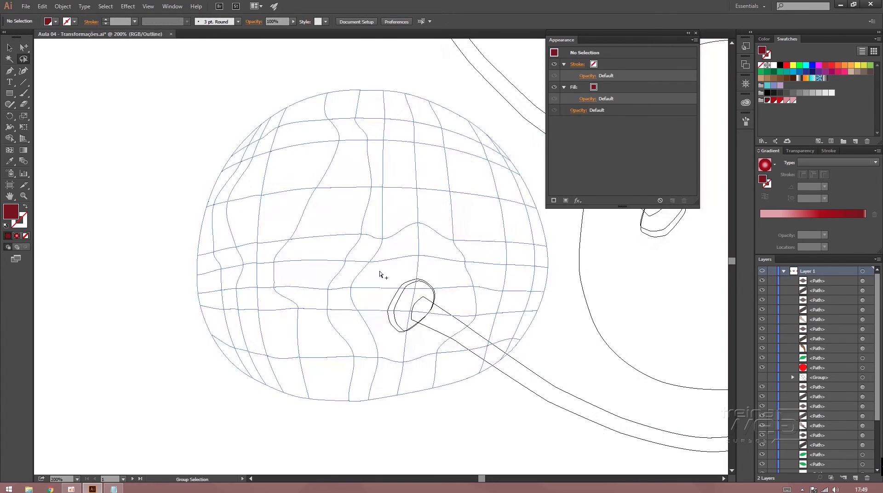
pyautogui.click(9, 47)
pyautogui.click(70, 91)
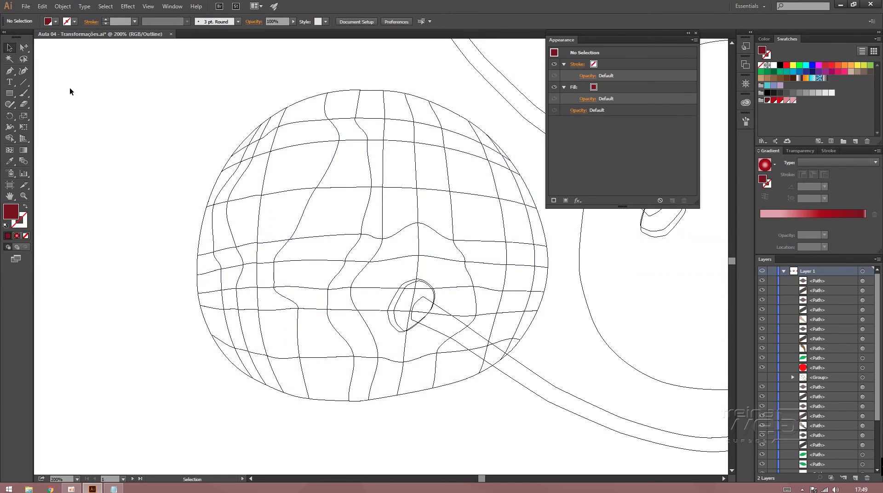
pyautogui.click(397, 303)
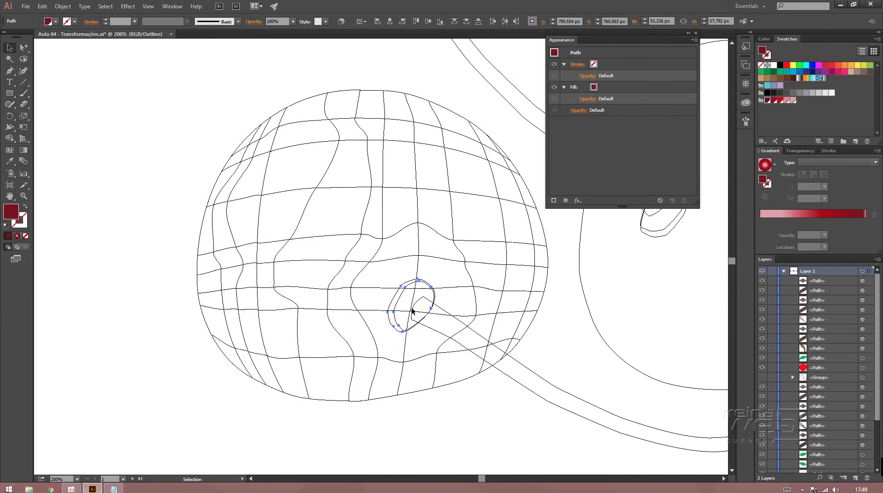
pyautogui.rightClick(400, 297)
pyautogui.moveTo(436, 420)
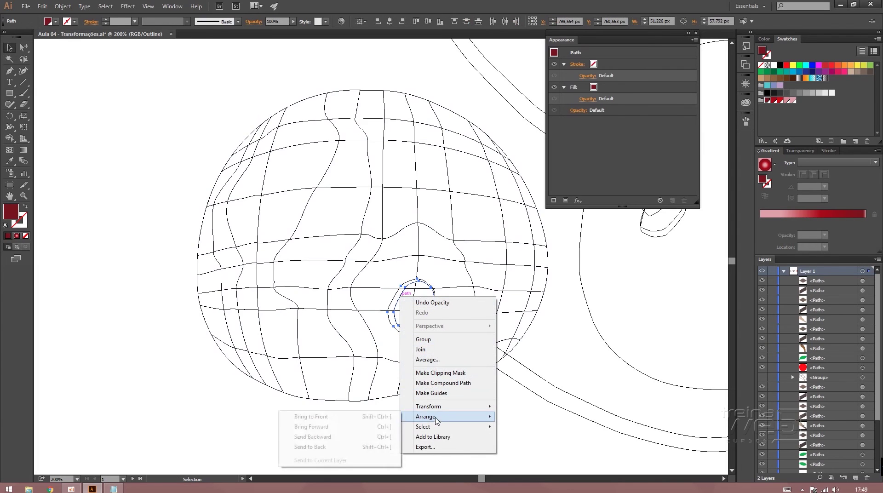
pyautogui.click(364, 417)
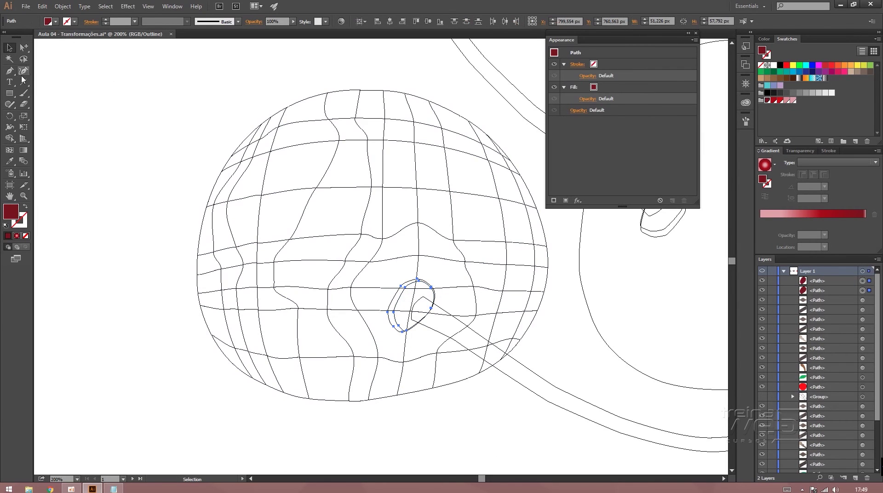
pyautogui.hotkey('ctrl', 'y')
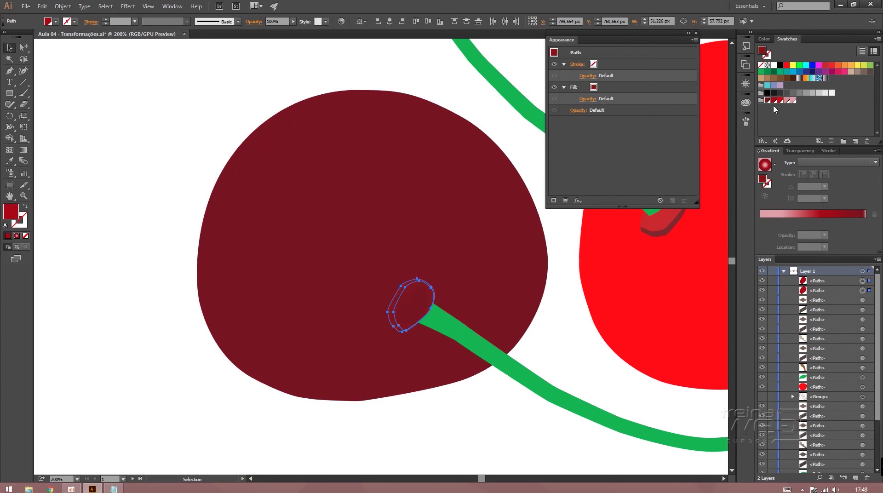
# - Darken the fill of the left cherry's inner stem cavity shape by lowering its HSB brightness
pyautogui.click(562, 234)
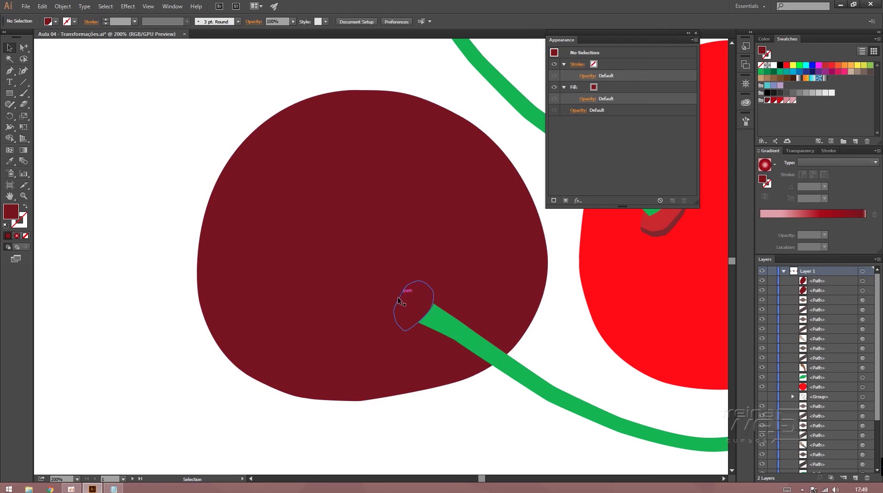
pyautogui.click(400, 300)
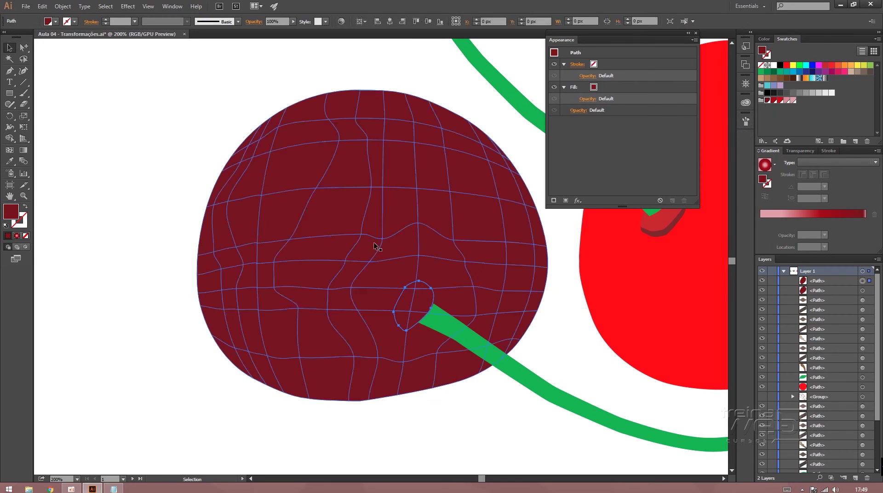
pyautogui.click(56, 22)
pyautogui.click(103, 30)
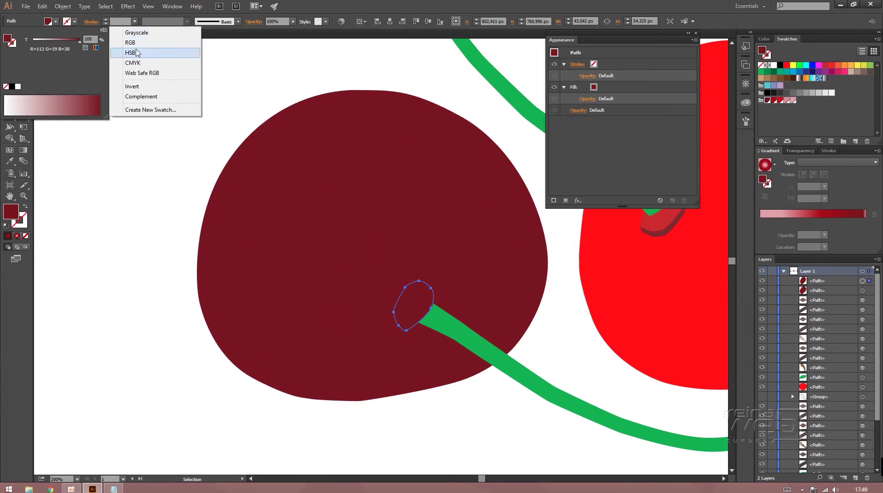
pyautogui.click(131, 53)
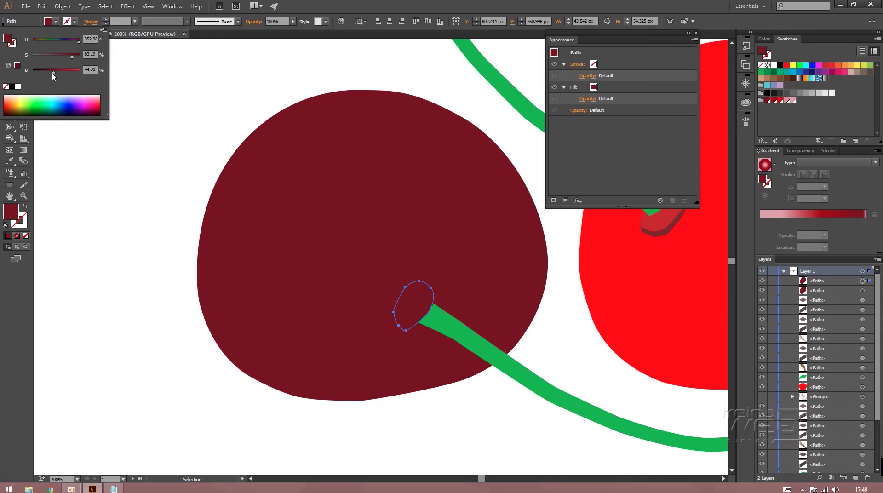
pyautogui.moveTo(52, 74); pyautogui.dragTo(47, 73)
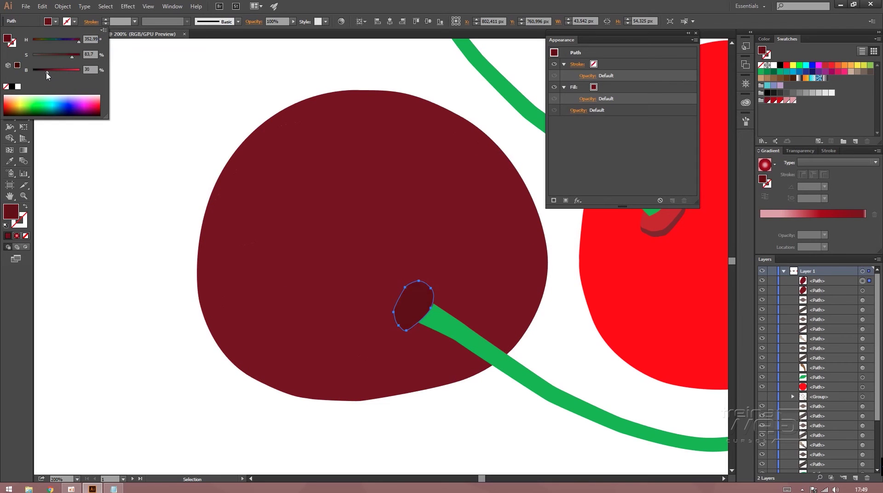
pyautogui.click(417, 305)
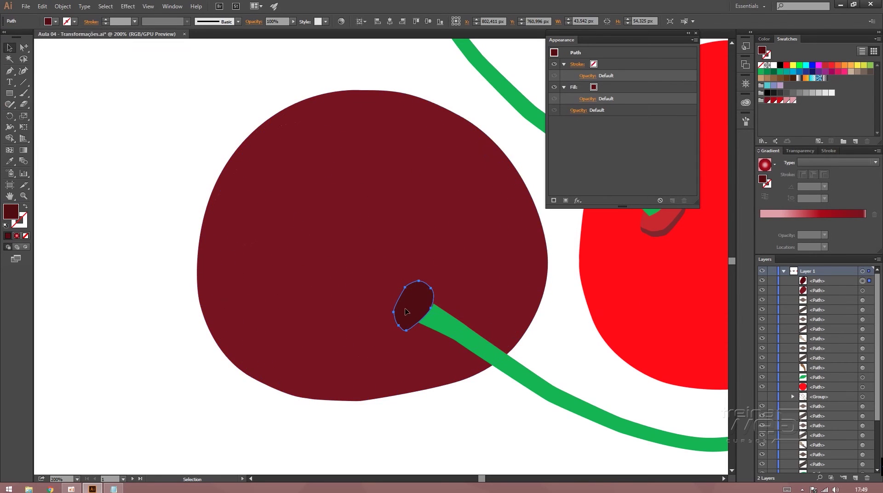
# - Select the outer stem cavity shape in outline view and lower its HSB brightness to a darker red than the inner shape
pyautogui.hotkey('ctrl', 'y')
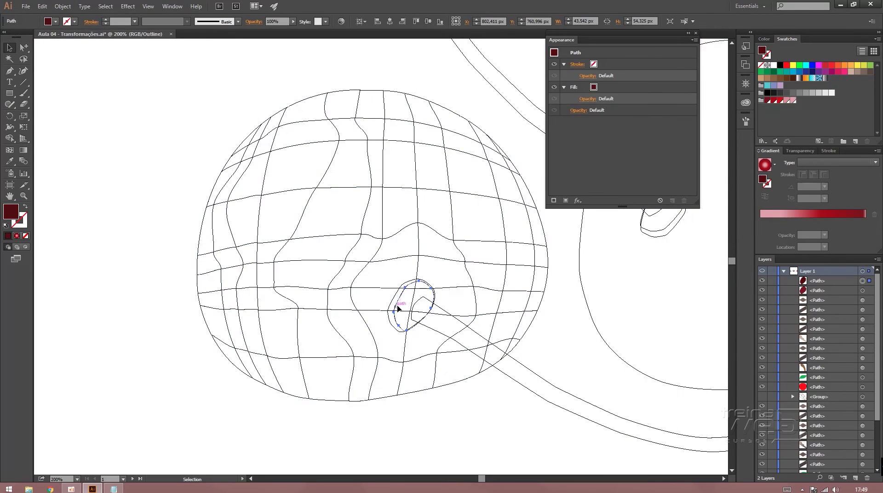
pyautogui.click(411, 301)
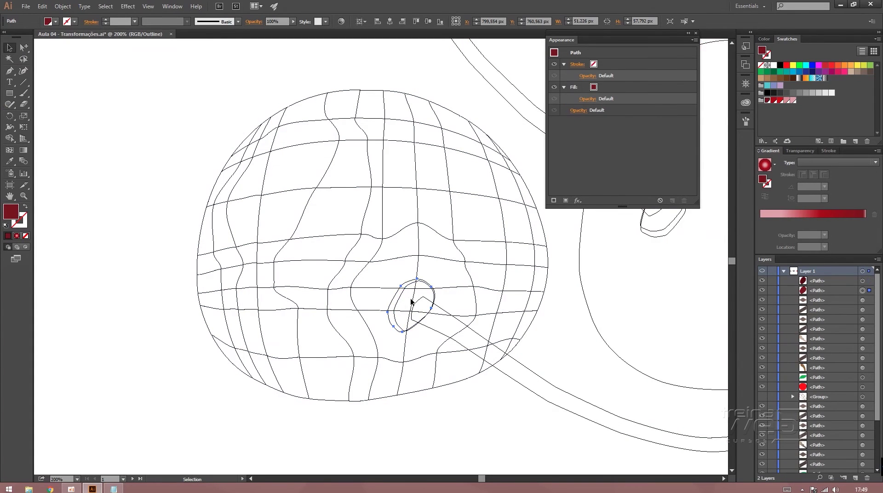
pyautogui.hotkey('ctrl', 'y')
pyautogui.click(55, 21)
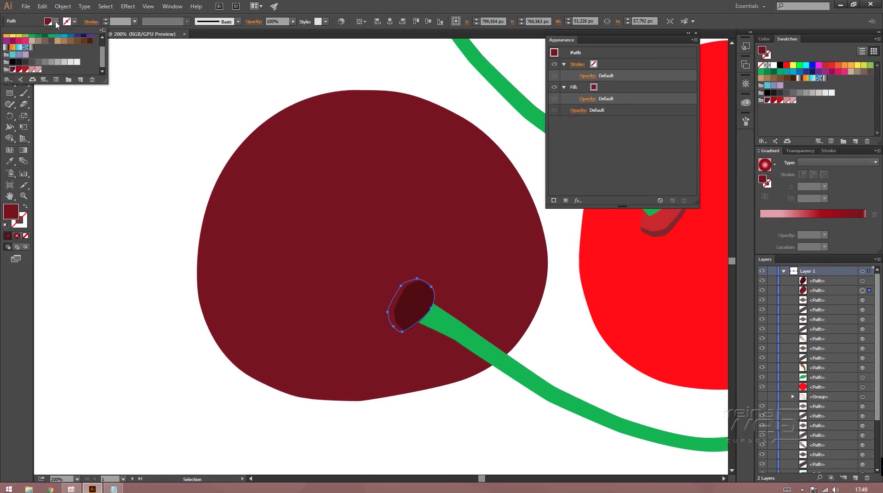
pyautogui.keyDown('shift'); pyautogui.click(55, 22); pyautogui.keyUp('shift')
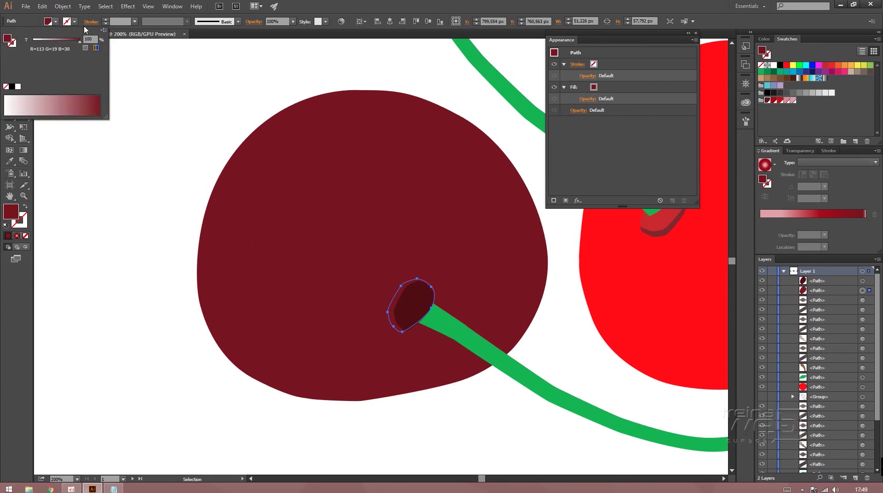
pyautogui.click(103, 31)
pyautogui.click(138, 53)
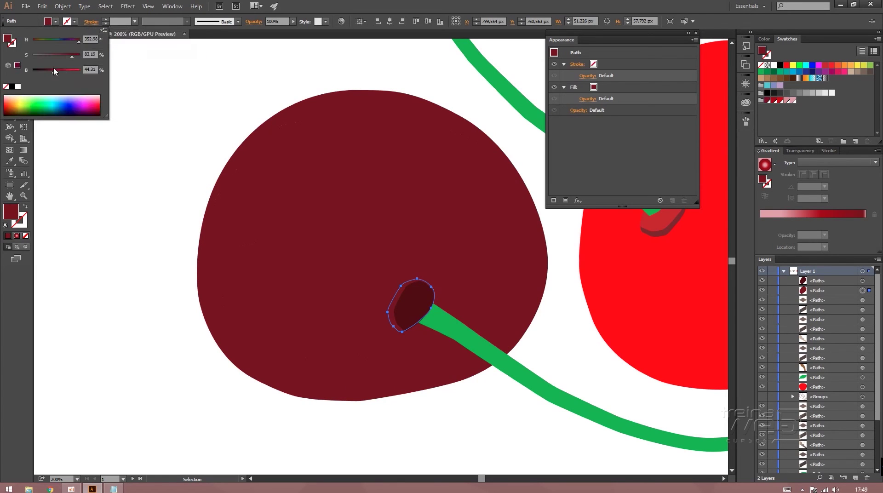
pyautogui.moveTo(54, 73); pyautogui.dragTo(45, 73)
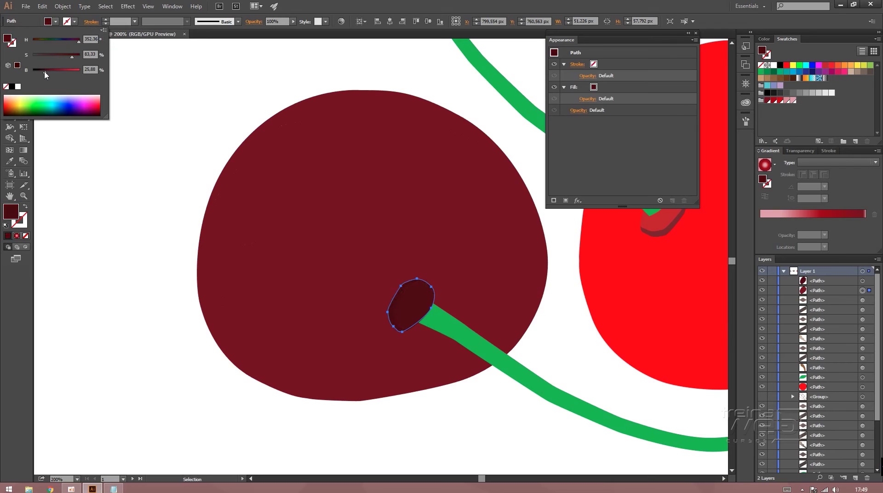
pyautogui.click(103, 163)
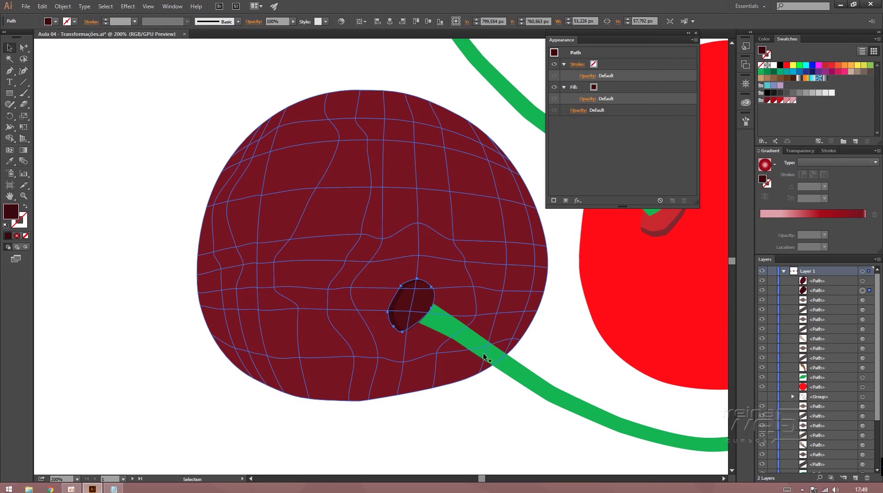
# - Unlock all objects and bring the left cherry's green stem to the front, above the stem cavity
pyautogui.click(556, 389)
pyautogui.hotkey('ctrl', 'a')
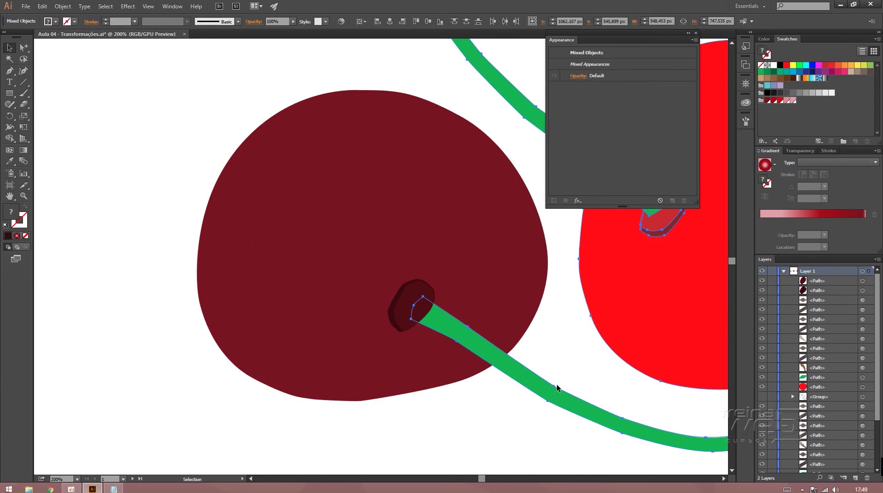
pyautogui.click(539, 372)
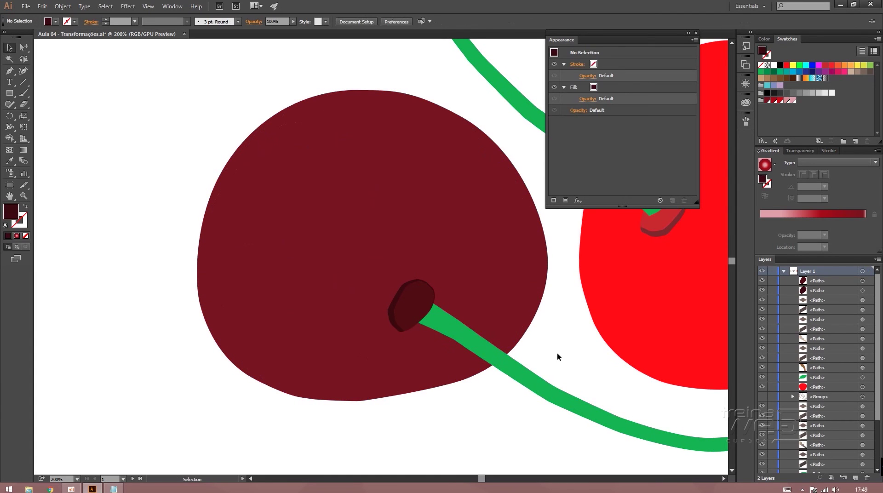
pyautogui.rightClick(540, 385)
pyautogui.moveTo(575, 349)
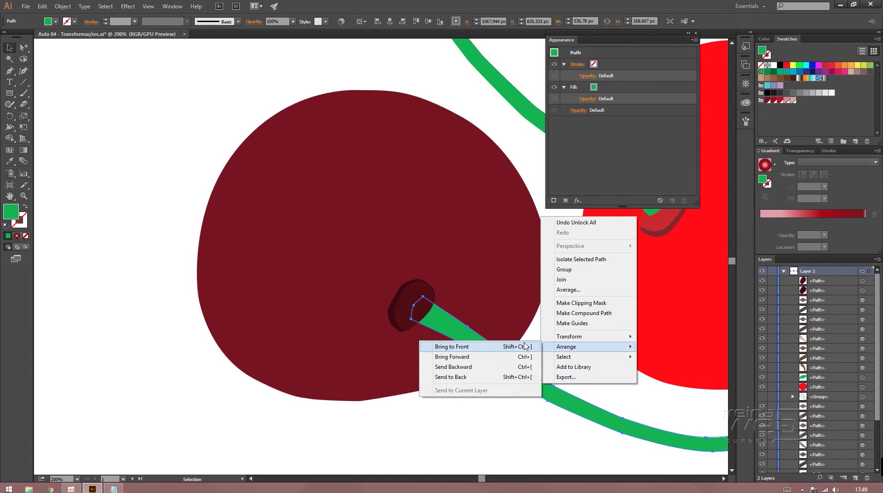
pyautogui.click(471, 349)
pyautogui.click(562, 354)
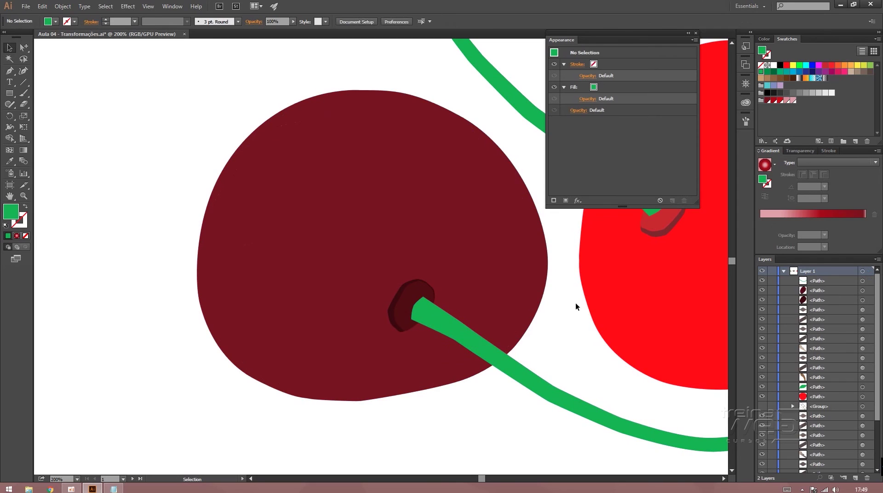
# - Select the left cherry's stem together with both stem cavity shapes and lock them
pyautogui.click(294, 192)
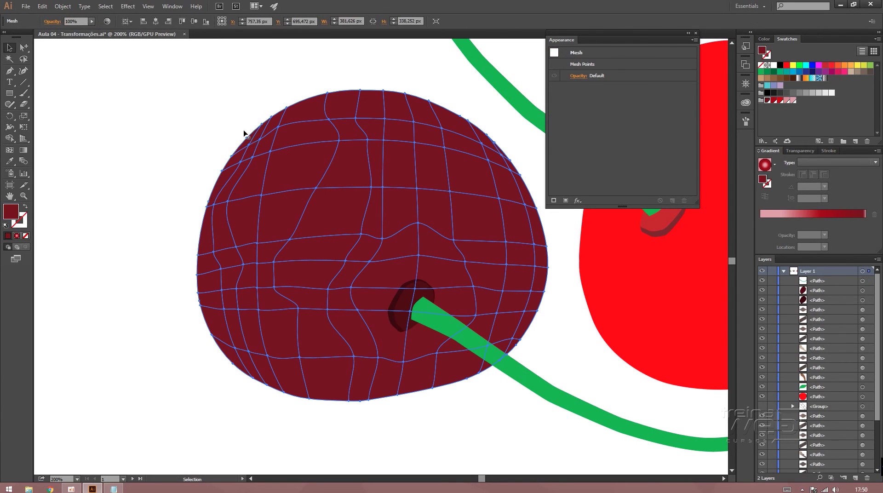
pyautogui.click(578, 371)
pyautogui.click(530, 380)
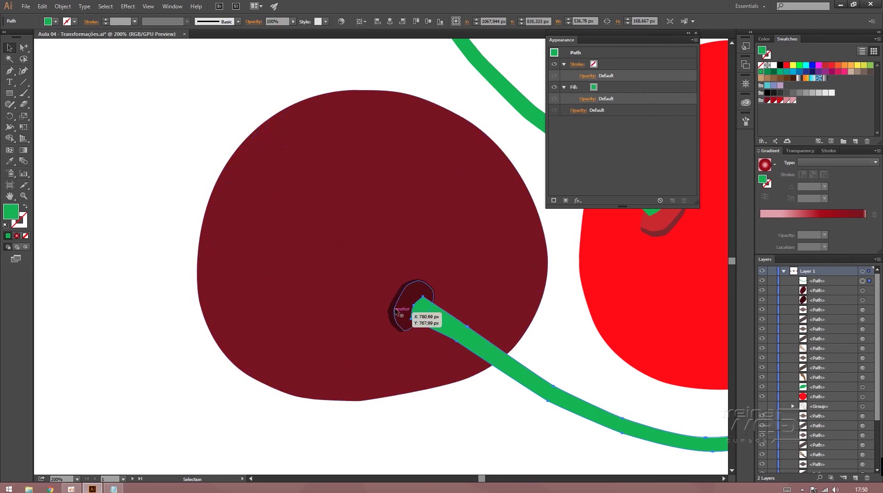
pyautogui.keyDown('shift'); pyautogui.click(392, 317); pyautogui.keyUp('shift')
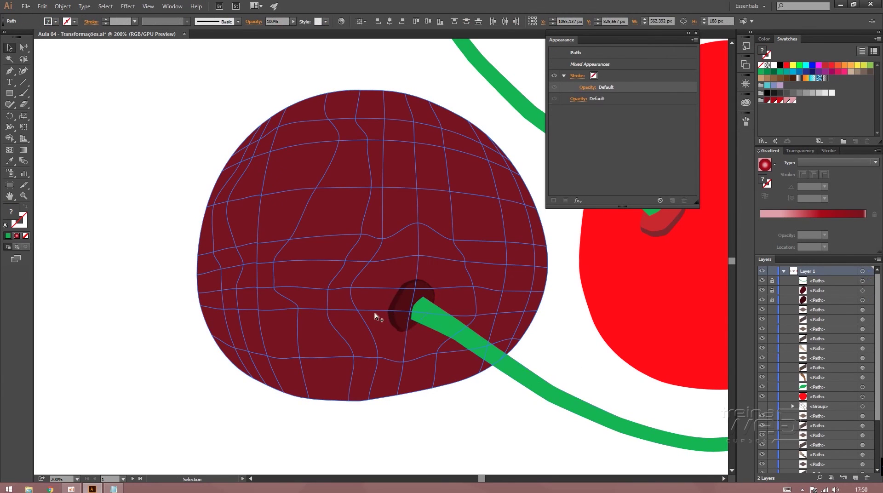
pyautogui.hotkey('ctrl', '2')
# - Select the mesh points around the left cherry's stem cavity and darken them to HSB saturation about 96% and brightness about 33%
pyautogui.click(297, 195)
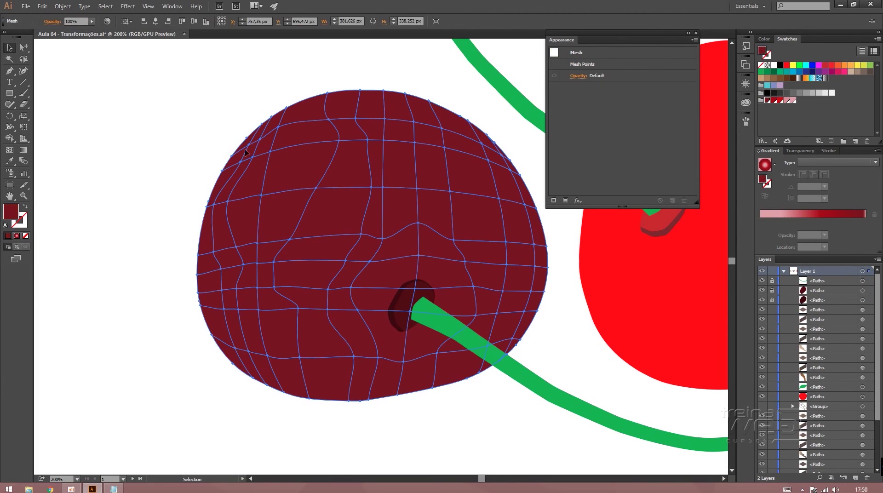
pyautogui.click(24, 59)
pyautogui.moveTo(427, 251)
pyautogui.mouseDown()
pyautogui.moveTo(407, 259)
pyautogui.moveTo(398, 288)
pyautogui.moveTo(398, 314)
pyautogui.moveTo(418, 320)
pyautogui.moveTo(427, 253)
pyautogui.mouseUp()
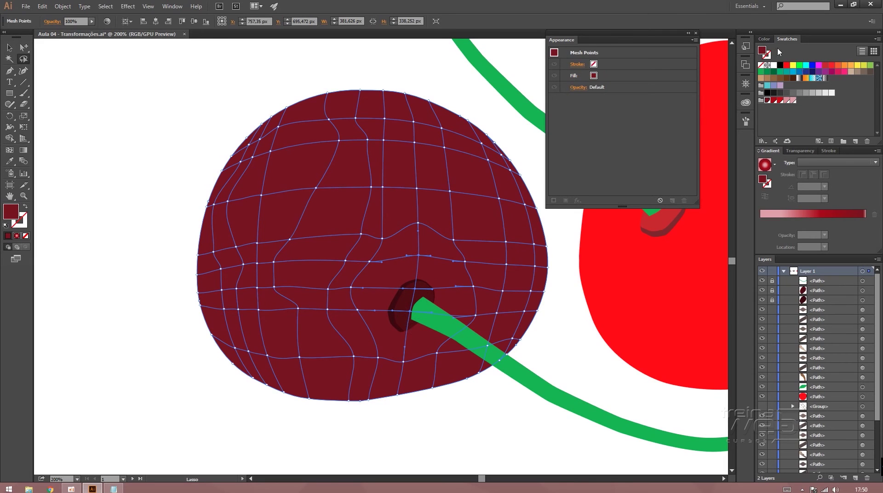
pyautogui.click(766, 39)
pyautogui.click(876, 40)
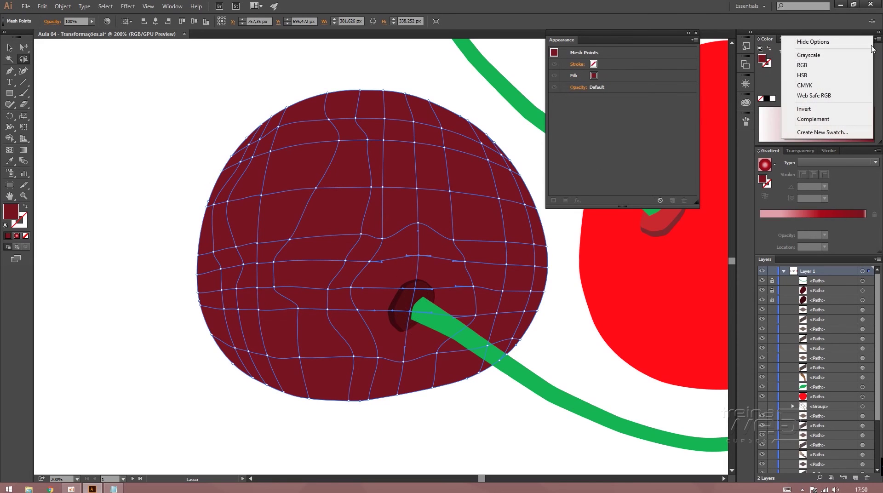
pyautogui.click(824, 75)
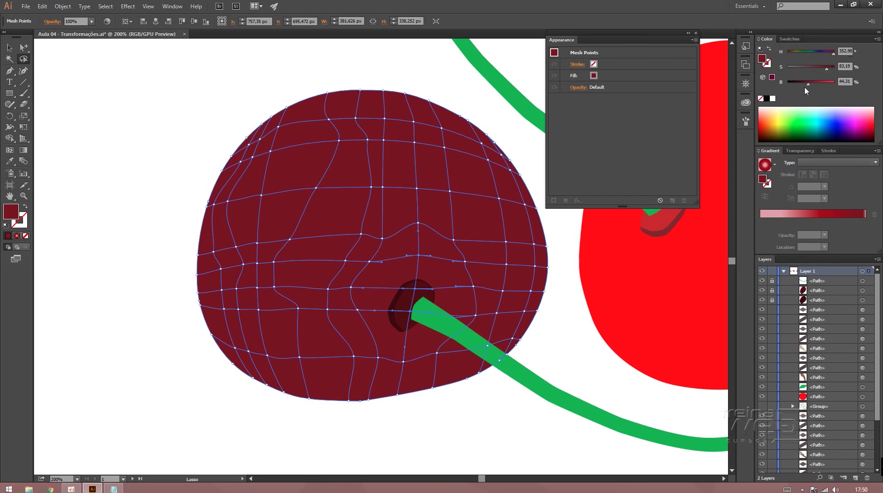
pyautogui.moveTo(810, 87); pyautogui.dragTo(805, 88)
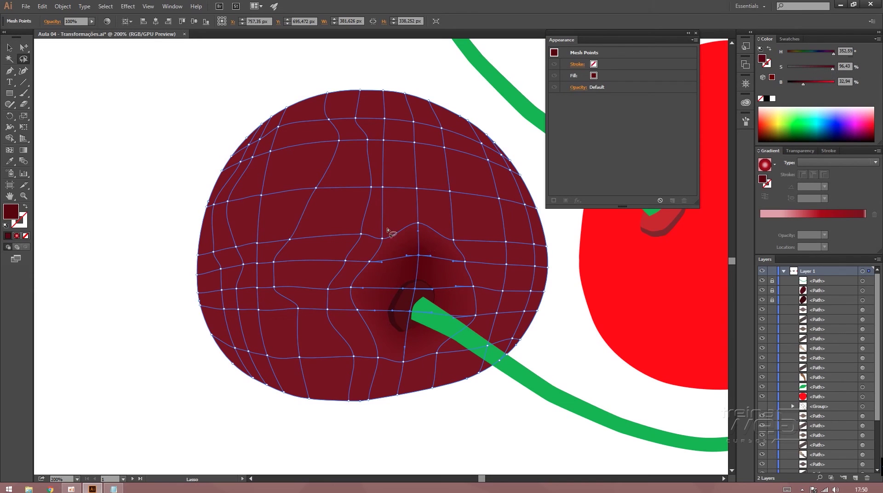
# - Select the ring of mesh points around the dark cavity centre, excluding the inner points, and lighten it to saturation about 74%, brightness about 55%
pyautogui.moveTo(388, 229)
pyautogui.mouseDown()
pyautogui.moveTo(347, 298)
pyautogui.moveTo(350, 330)
pyautogui.moveTo(364, 358)
pyautogui.moveTo(385, 369)
pyautogui.moveTo(436, 364)
pyautogui.moveTo(469, 342)
pyautogui.moveTo(483, 310)
pyautogui.moveTo(483, 264)
pyautogui.moveTo(461, 229)
pyautogui.moveTo(422, 217)
pyautogui.moveTo(384, 228)
pyautogui.mouseUp()
pyautogui.click(24, 47)
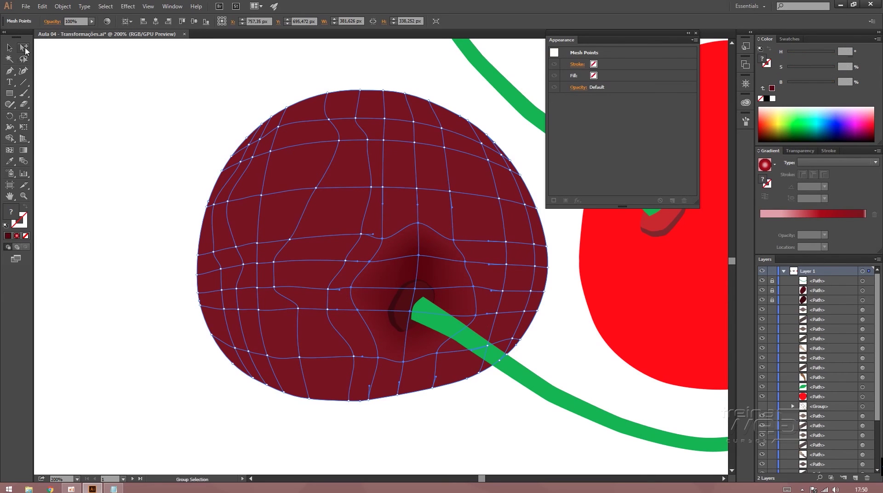
pyautogui.keyDown('alt'); pyautogui.click(24, 48); pyautogui.keyUp('alt')
pyautogui.click(419, 255)
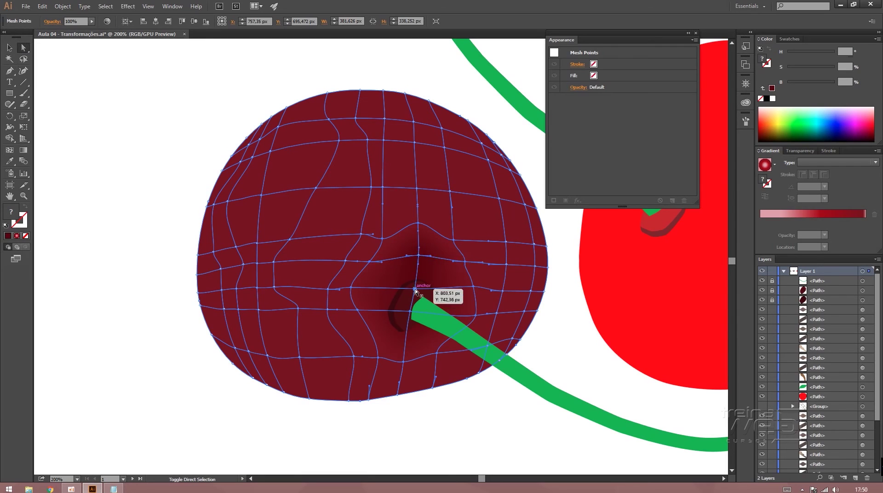
pyautogui.keyDown('shift'); pyautogui.click(415, 289); pyautogui.keyUp('shift')
pyautogui.keyDown('shift'); pyautogui.click(410, 312); pyautogui.keyUp('shift')
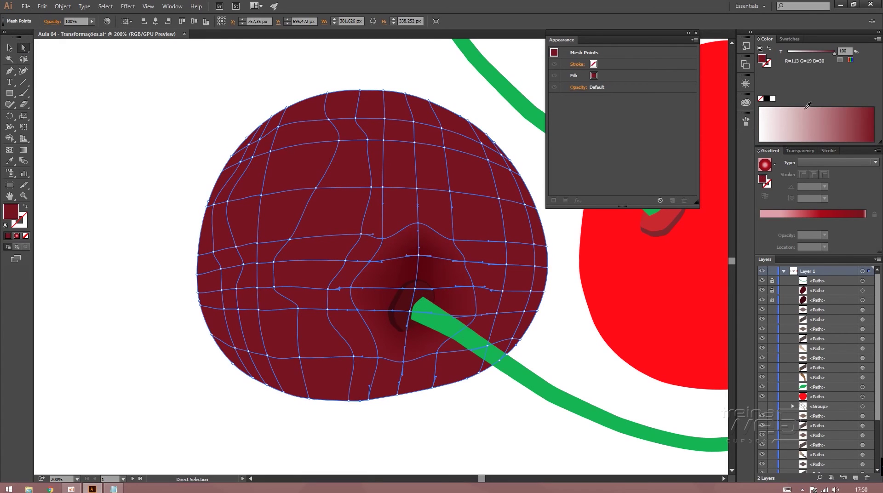
pyautogui.click(877, 39)
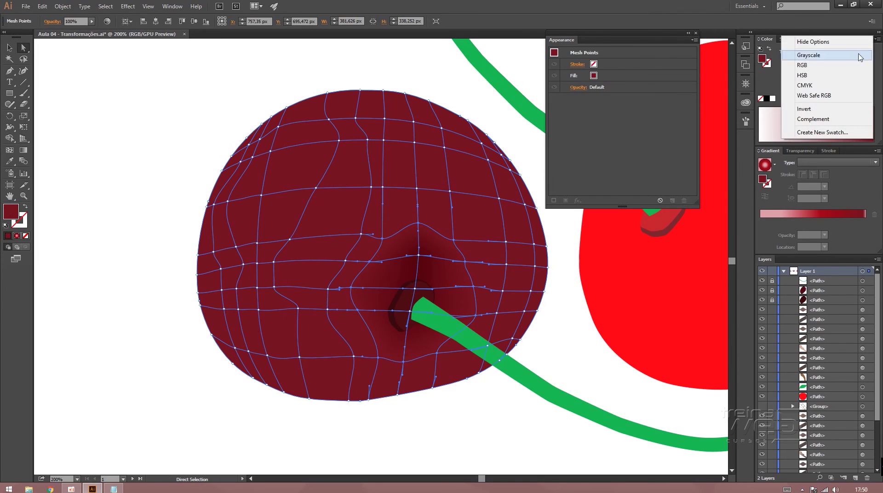
pyautogui.click(810, 65)
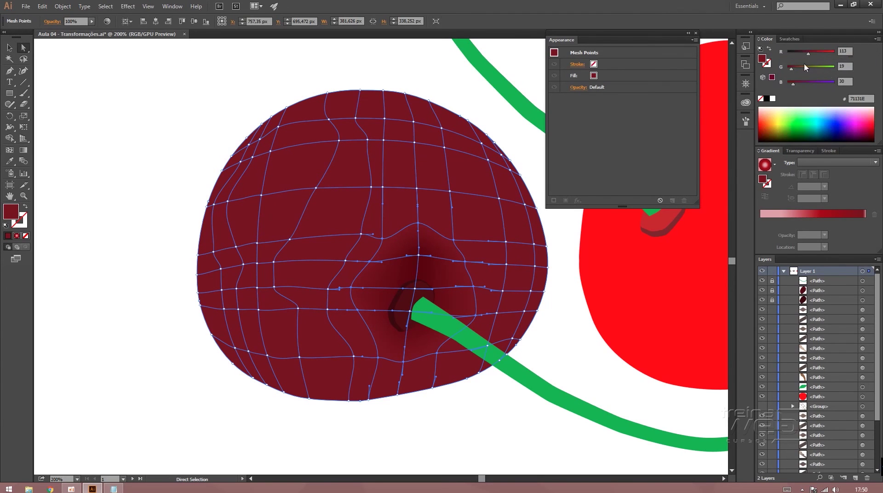
pyautogui.click(876, 40)
pyautogui.click(823, 73)
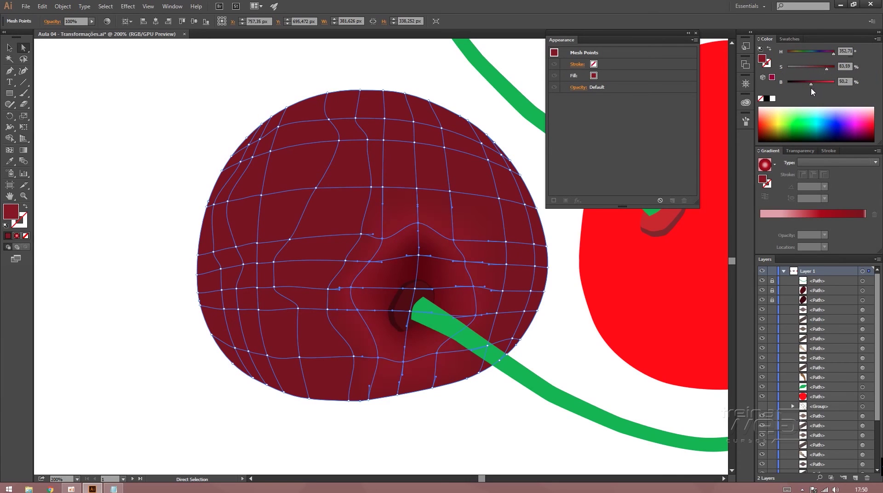
pyautogui.moveTo(812, 88); pyautogui.dragTo(813, 86)
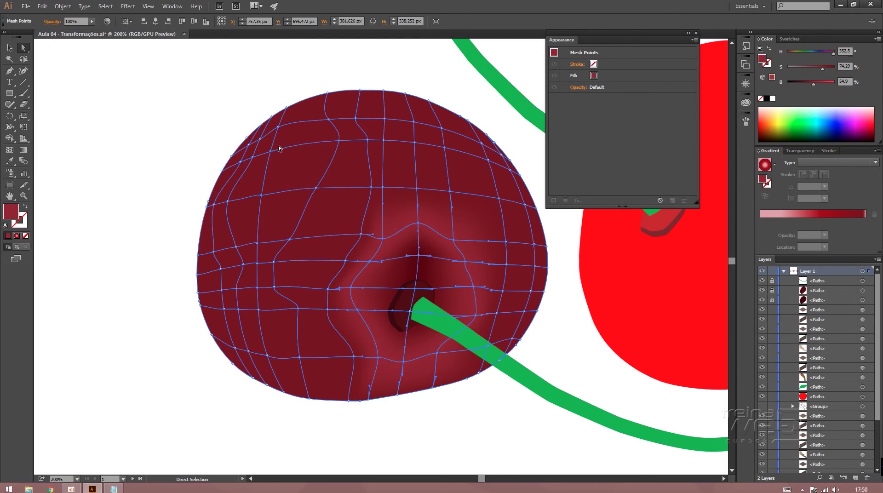
# - Create a highlight on the left cherry's upper-left mesh points by raising HSB brightness to about 65% and lowering saturation
pyautogui.click(23, 59)
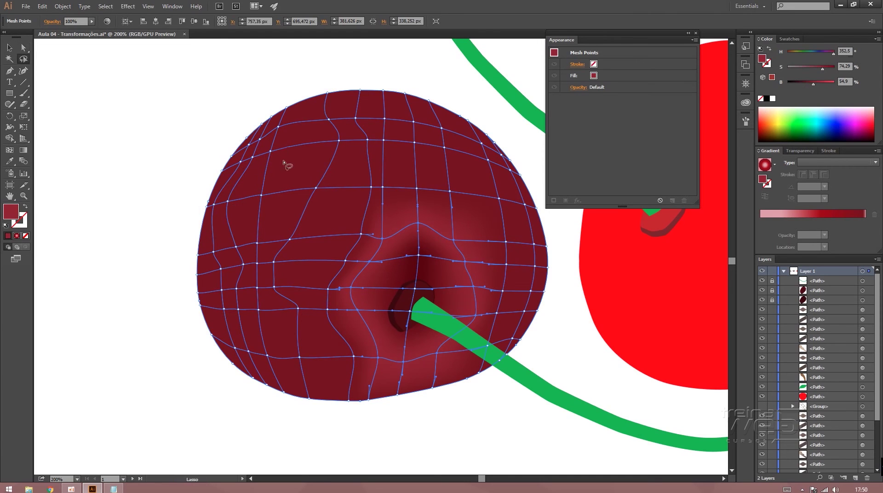
pyautogui.moveTo(270, 145)
pyautogui.mouseDown()
pyautogui.moveTo(250, 218)
pyautogui.moveTo(256, 252)
pyautogui.moveTo(275, 226)
pyautogui.moveTo(275, 148)
pyautogui.mouseUp()
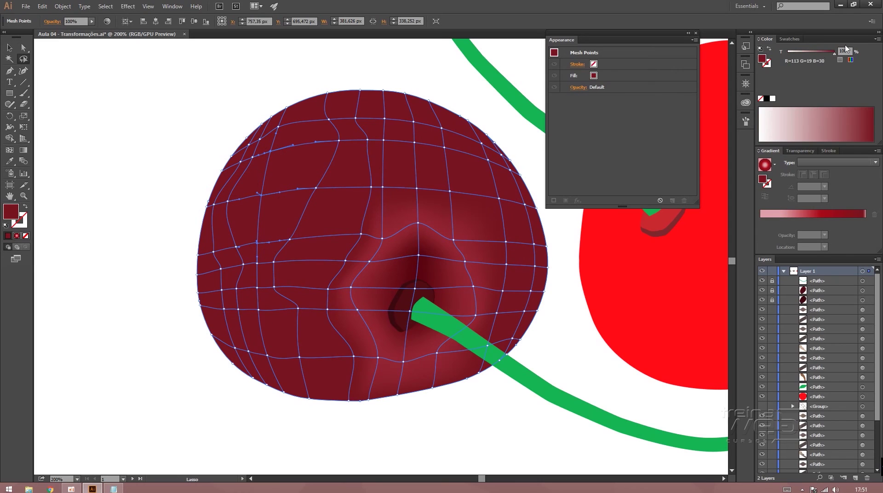
pyautogui.click(878, 39)
pyautogui.click(832, 65)
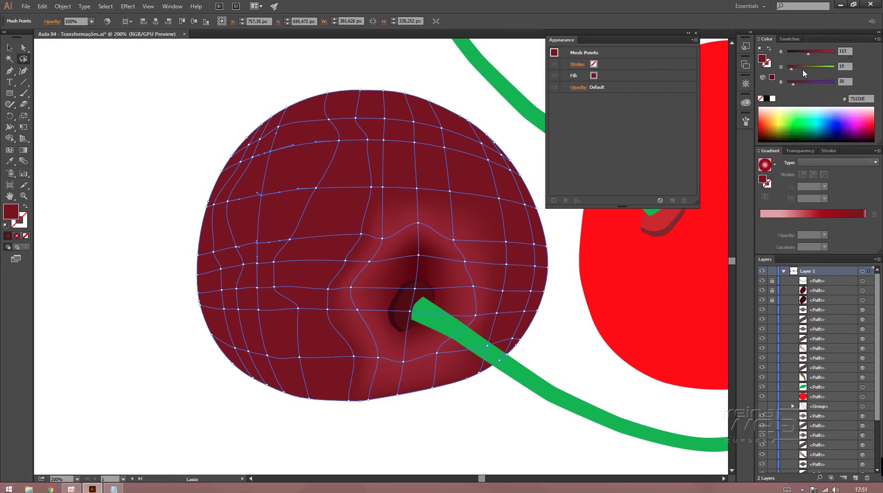
pyautogui.click(878, 39)
pyautogui.click(828, 72)
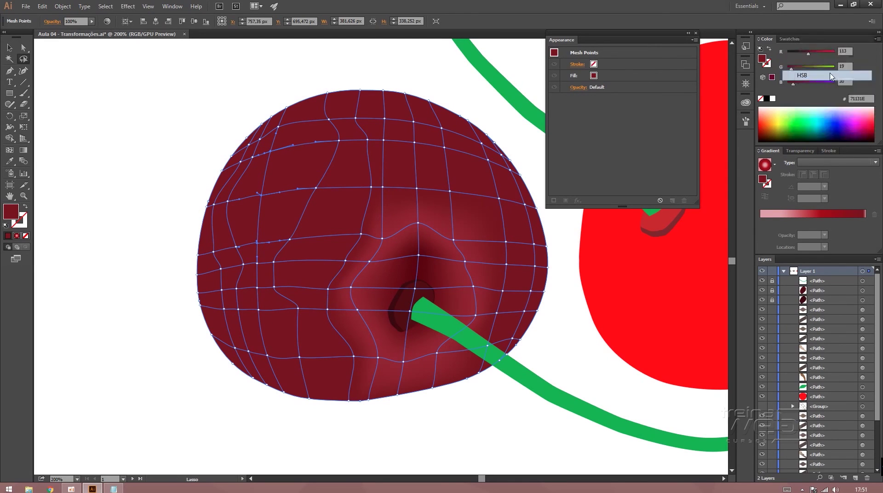
pyautogui.moveTo(813, 85); pyautogui.dragTo(820, 74)
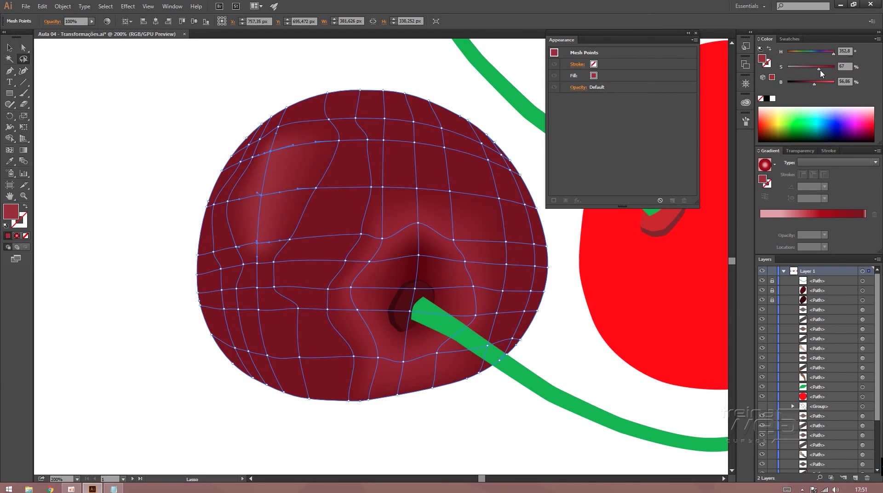
pyautogui.moveTo(812, 89); pyautogui.dragTo(817, 74)
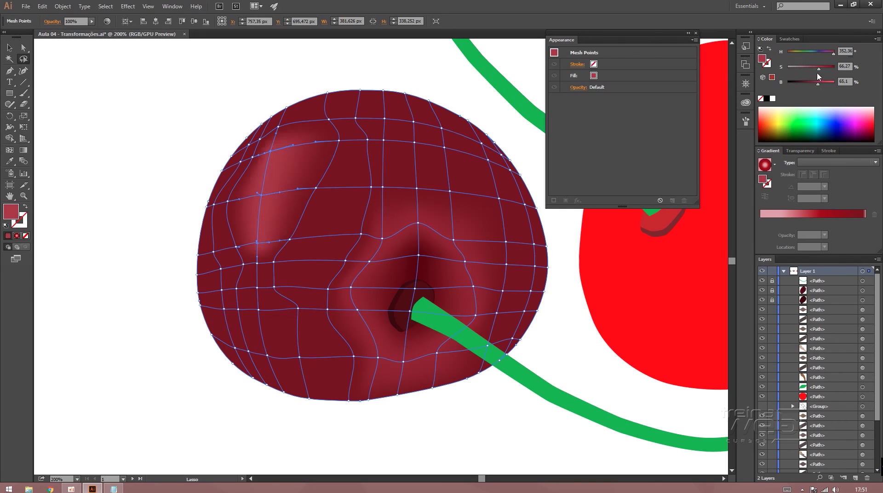
pyautogui.click(816, 69)
# - Select the mesh points surrounding the upper-left highlight and set their HSB saturation to about 83% and brightness to about 56%
pyautogui.moveTo(341, 120)
pyautogui.mouseDown()
pyautogui.moveTo(327, 131)
pyautogui.moveTo(328, 171)
pyautogui.moveTo(278, 242)
pyautogui.moveTo(278, 265)
pyautogui.moveTo(326, 189)
pyautogui.moveTo(348, 126)
pyautogui.moveTo(331, 111)
pyautogui.moveTo(260, 143)
pyautogui.moveTo(245, 161)
pyautogui.moveTo(226, 211)
pyautogui.moveTo(233, 260)
pyautogui.moveTo(254, 273)
pyautogui.moveTo(260, 257)
pyautogui.moveTo(241, 209)
pyautogui.moveTo(269, 146)
pyautogui.moveTo(291, 118)
pyautogui.moveTo(306, 121)
pyautogui.mouseUp()
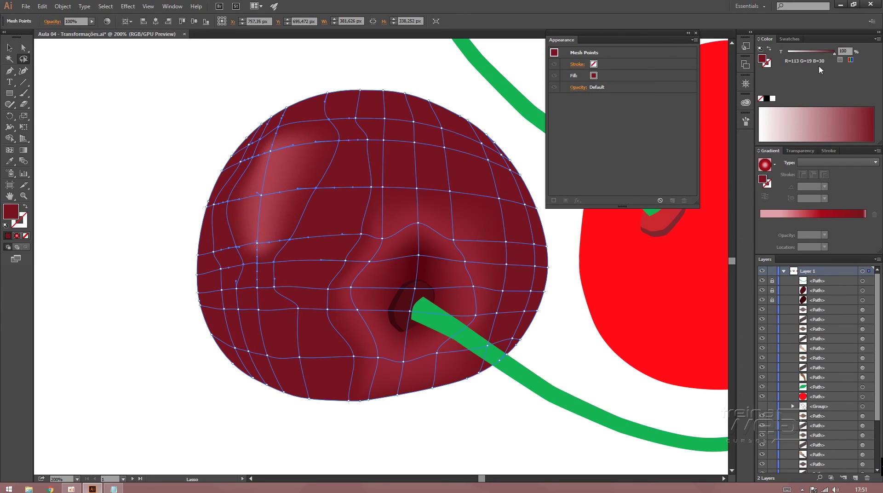
pyautogui.click(877, 42)
pyautogui.click(831, 77)
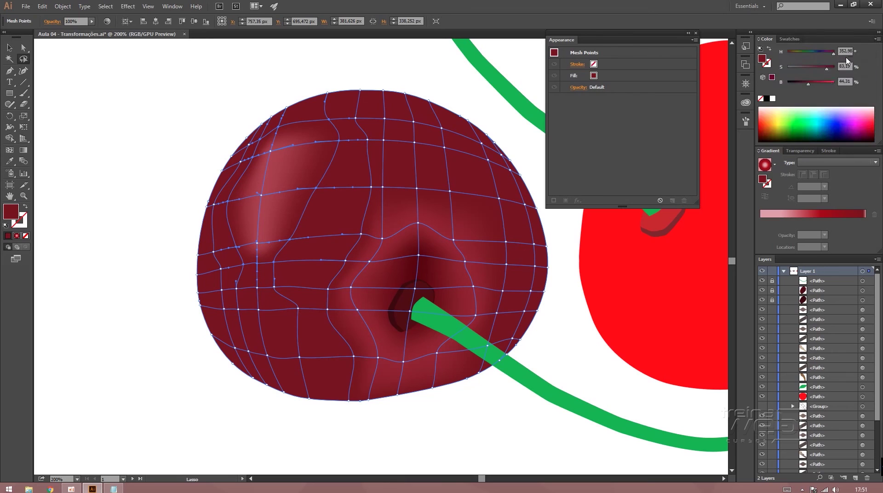
pyautogui.click(818, 84)
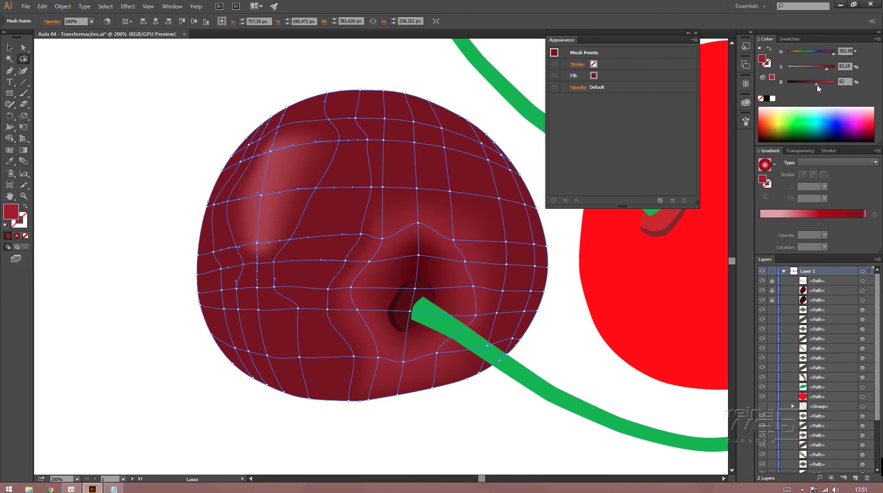
pyautogui.click(814, 85)
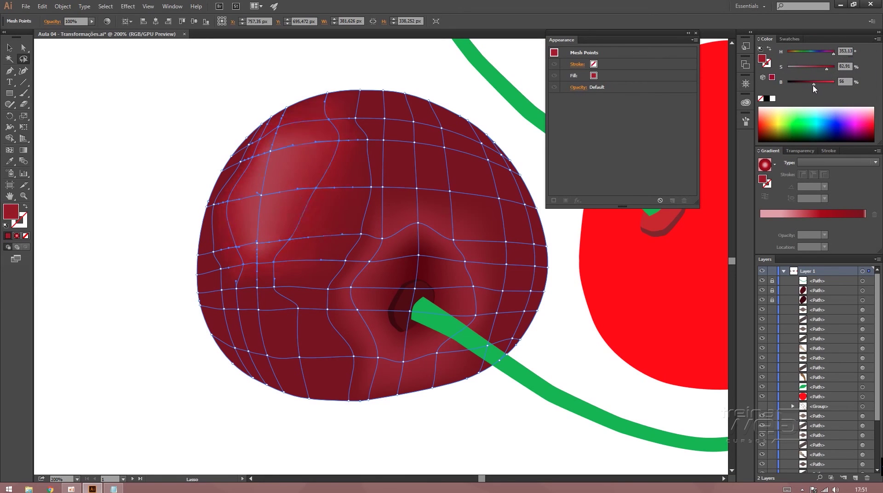
pyautogui.click(826, 69)
# - Lighten the mesh points along the left cherry's left and right outer edges to HSB brightness about 82% with reduced saturation
pyautogui.moveTo(528, 166)
pyautogui.mouseDown()
pyautogui.moveTo(510, 155)
pyautogui.moveTo(541, 235)
pyautogui.moveTo(538, 307)
pyautogui.moveTo(523, 339)
pyautogui.moveTo(532, 341)
pyautogui.moveTo(564, 273)
pyautogui.moveTo(544, 180)
pyautogui.moveTo(520, 159)
pyautogui.mouseUp()
pyautogui.moveTo(186, 243)
pyautogui.mouseDown()
pyautogui.moveTo(205, 347)
pyautogui.moveTo(256, 404)
pyautogui.moveTo(281, 411)
pyautogui.moveTo(292, 401)
pyautogui.moveTo(221, 332)
pyautogui.moveTo(187, 243)
pyautogui.mouseUp()
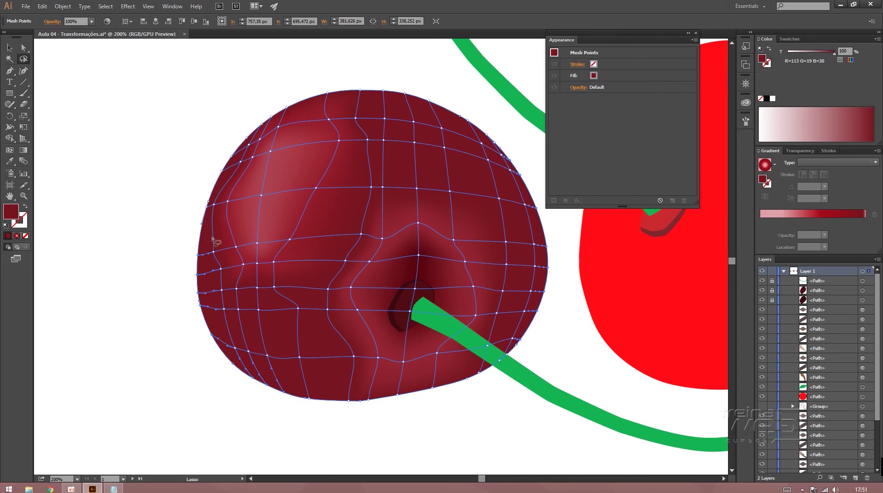
pyautogui.click(877, 39)
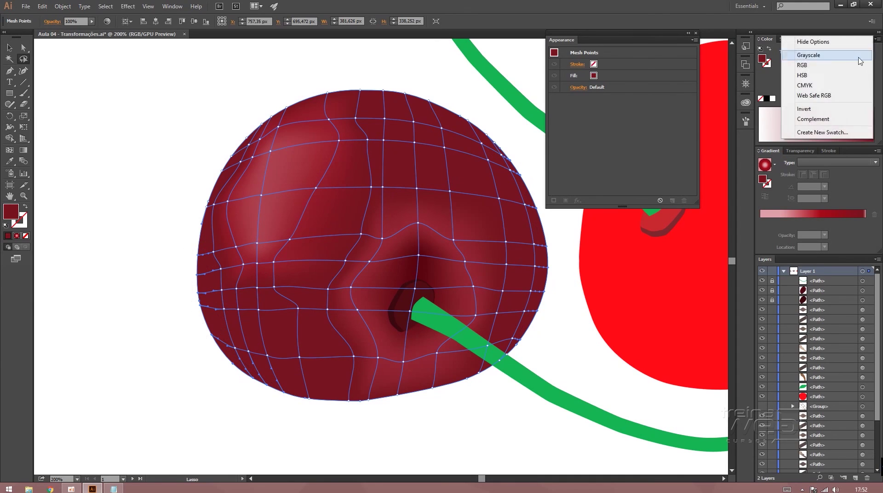
pyautogui.click(826, 68)
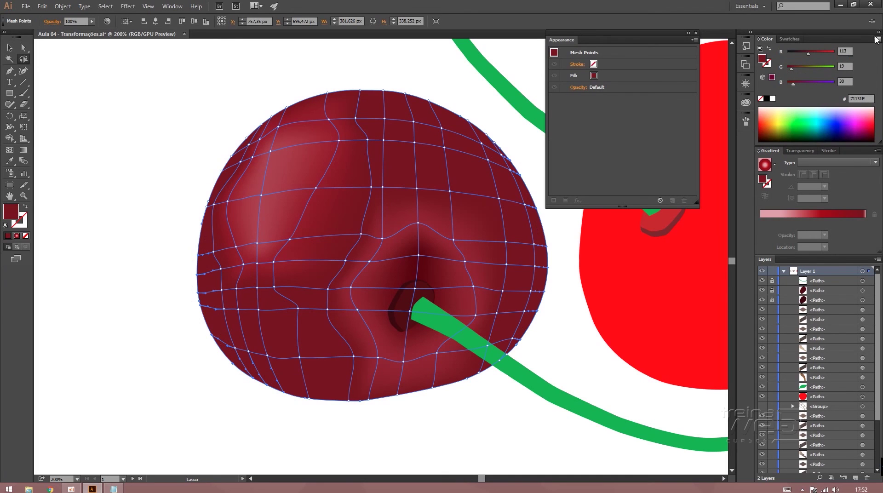
pyautogui.click(877, 39)
pyautogui.click(824, 74)
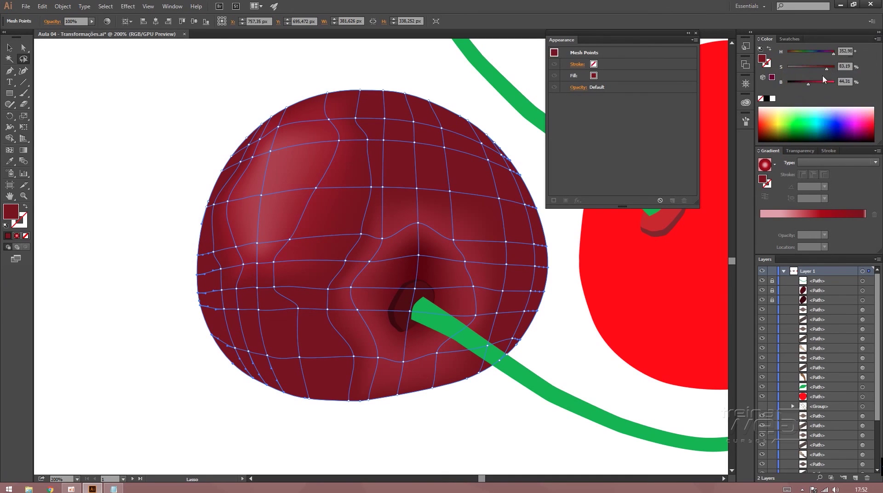
pyautogui.click(813, 83)
pyautogui.moveTo(817, 85); pyautogui.dragTo(822, 70)
pyautogui.click(827, 84)
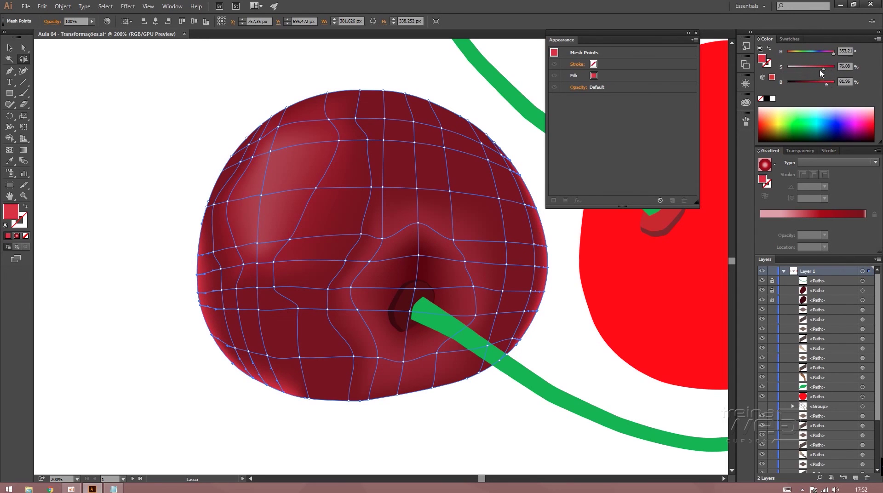
pyautogui.click(817, 69)
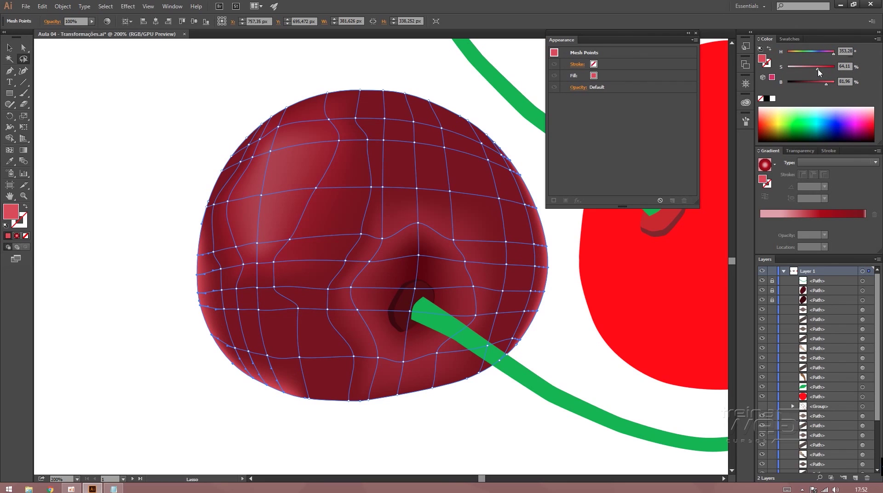
pyautogui.moveTo(820, 70); pyautogui.dragTo(822, 70)
# - Darken the mesh points along the left cherry's bottom edge to HSB saturation about 98% and brightness about 36%
pyautogui.moveTo(470, 404)
pyautogui.mouseDown()
pyautogui.moveTo(487, 375)
pyautogui.moveTo(471, 368)
pyautogui.moveTo(292, 390)
pyautogui.moveTo(285, 400)
pyautogui.moveTo(356, 410)
pyautogui.moveTo(484, 406)
pyautogui.mouseUp()
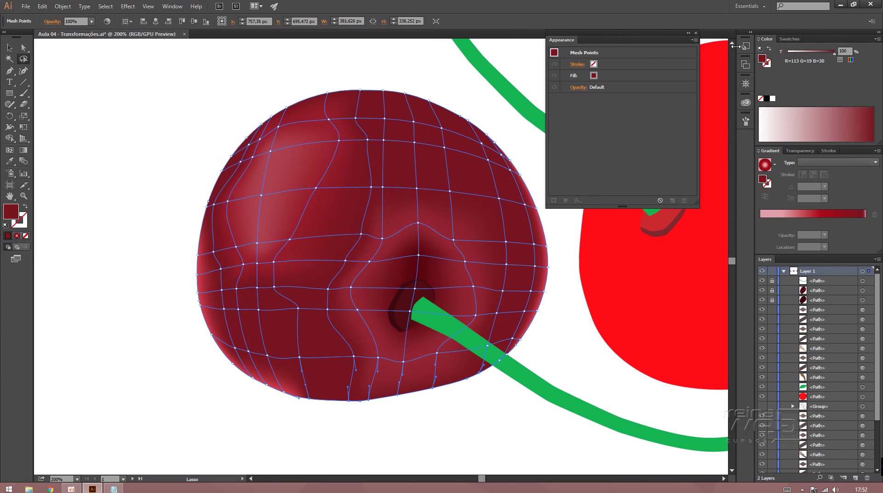
pyautogui.click(877, 39)
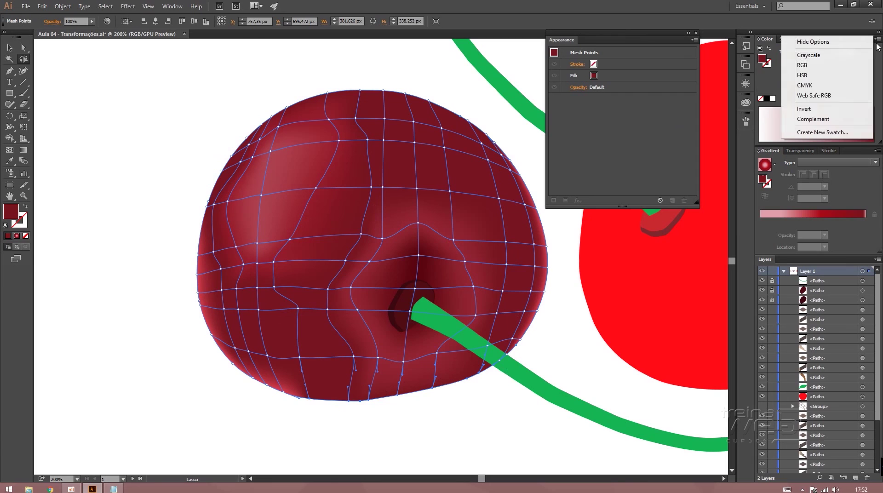
pyautogui.click(825, 75)
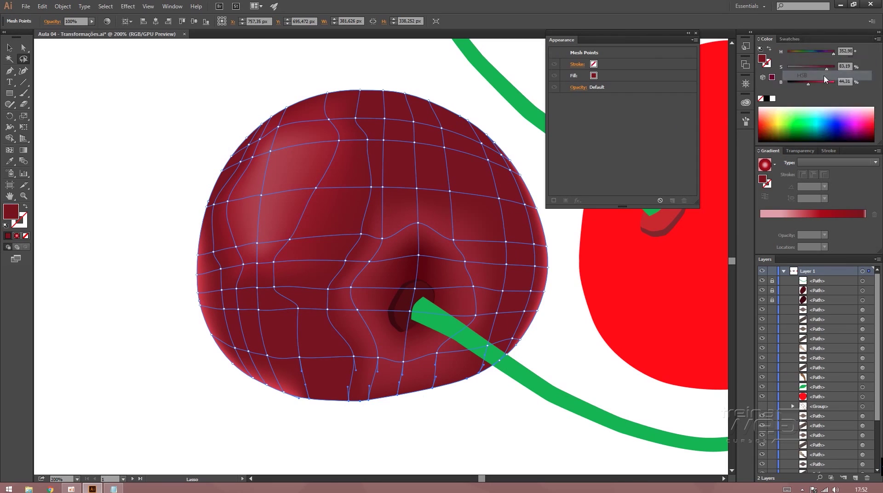
pyautogui.click(802, 85)
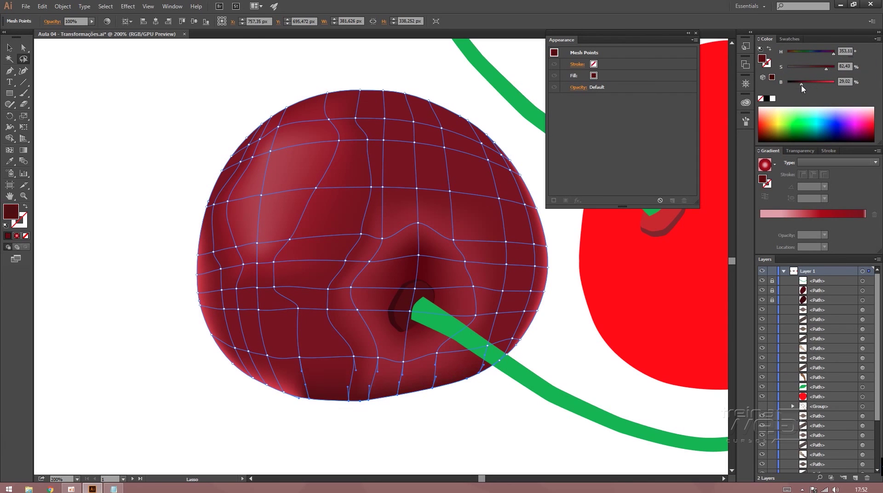
pyautogui.moveTo(833, 68); pyautogui.dragTo(823, 70)
pyautogui.click(805, 85)
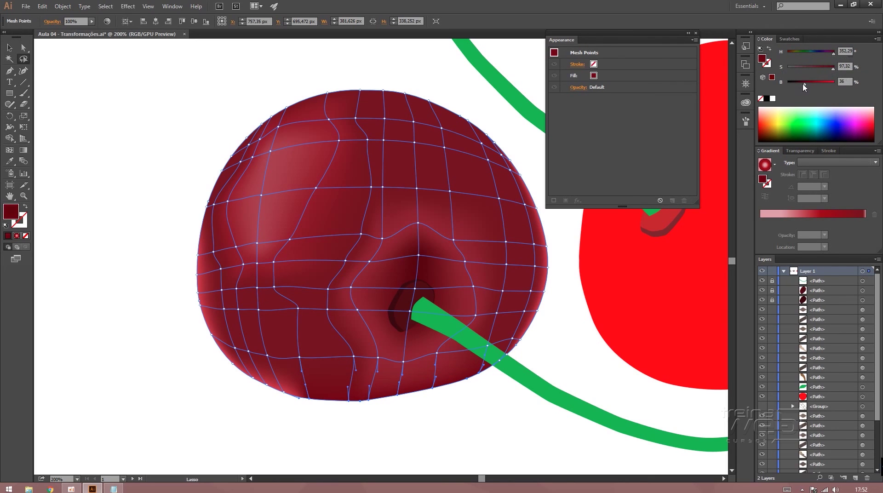
# - Deselect the cherry mesh and zoom out to 150% to inspect the overall shading
pyautogui.click(10, 49)
pyautogui.click(101, 102)
pyautogui.press('z')
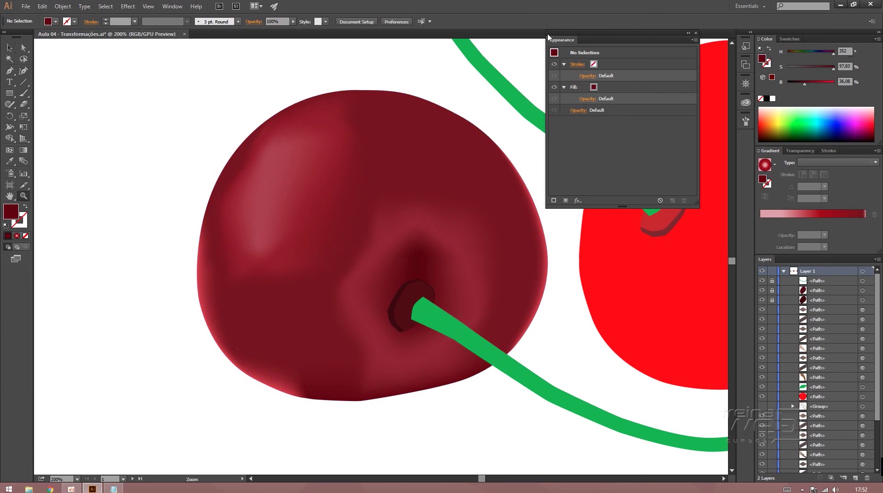
pyautogui.keyDown('alt'); pyautogui.click(478, 175); pyautogui.keyUp('alt')
pyautogui.click(374, 270)
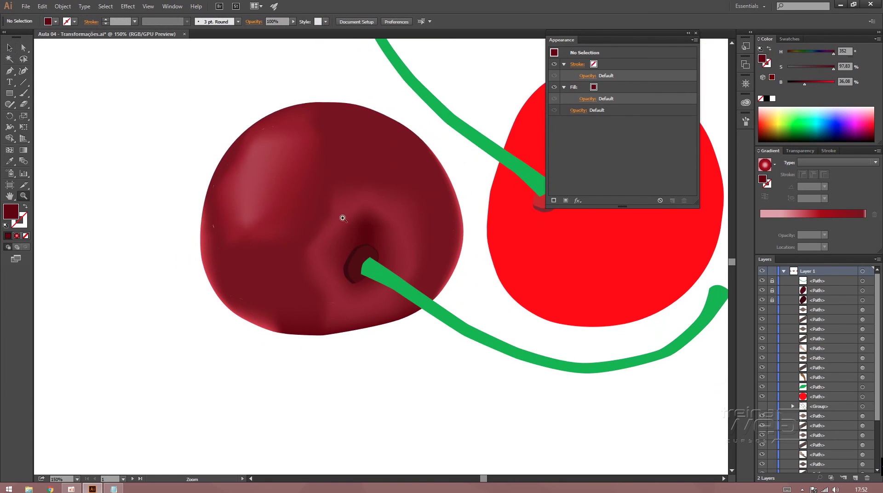
# - Examine the left cherry's mesh shading up close and at a distance, including its highlight, edges and stem cavity
pyautogui.click(244, 240)
pyautogui.click(414, 251)
pyautogui.click(397, 253)
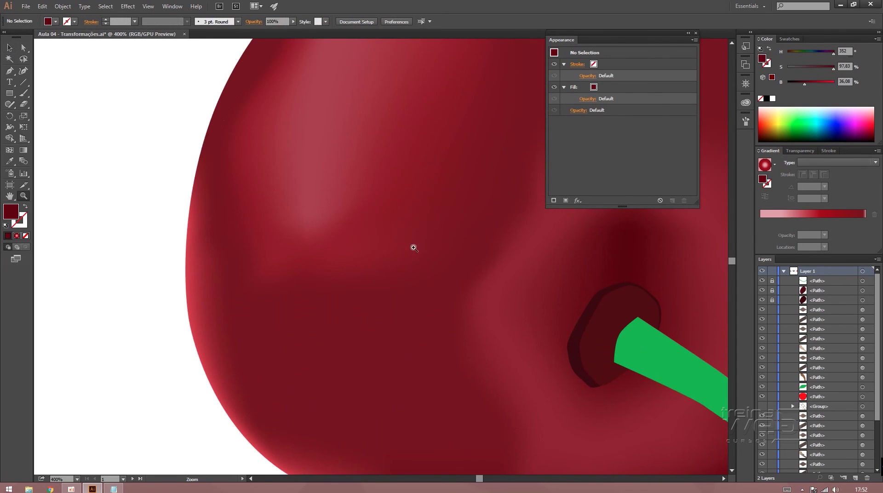
pyautogui.keyDown('alt'); pyautogui.click(414, 248); pyautogui.keyUp('alt')
pyautogui.keyDown('alt'); pyautogui.click(426, 246); pyautogui.keyUp('alt')
pyautogui.keyDown('alt'); pyautogui.click(365, 242); pyautogui.keyUp('alt')
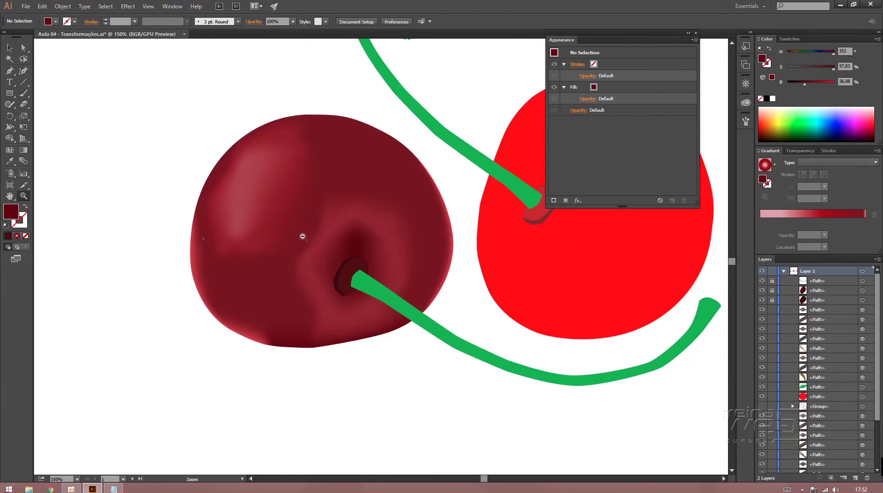
pyautogui.keyDown('alt'); pyautogui.click(303, 237); pyautogui.keyUp('alt')
pyautogui.keyDown('alt'); pyautogui.click(349, 241); pyautogui.keyUp('alt')
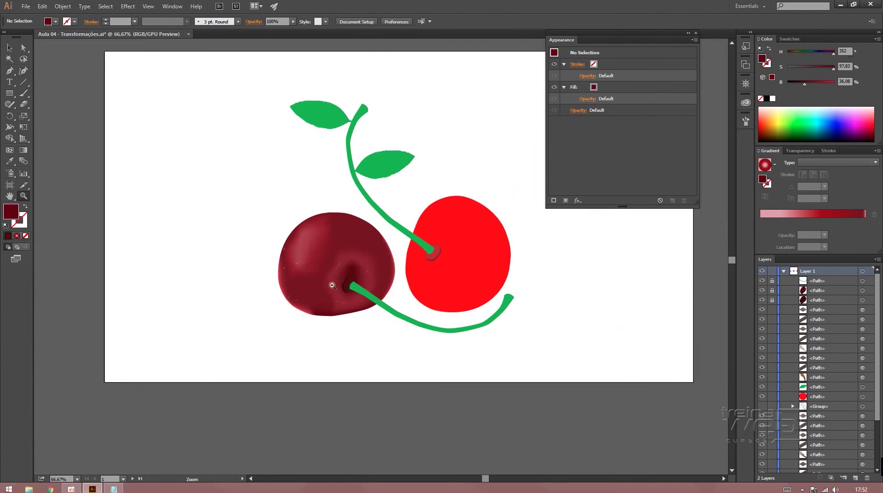
pyautogui.click(334, 287)
pyautogui.click(363, 261)
pyautogui.click(413, 239)
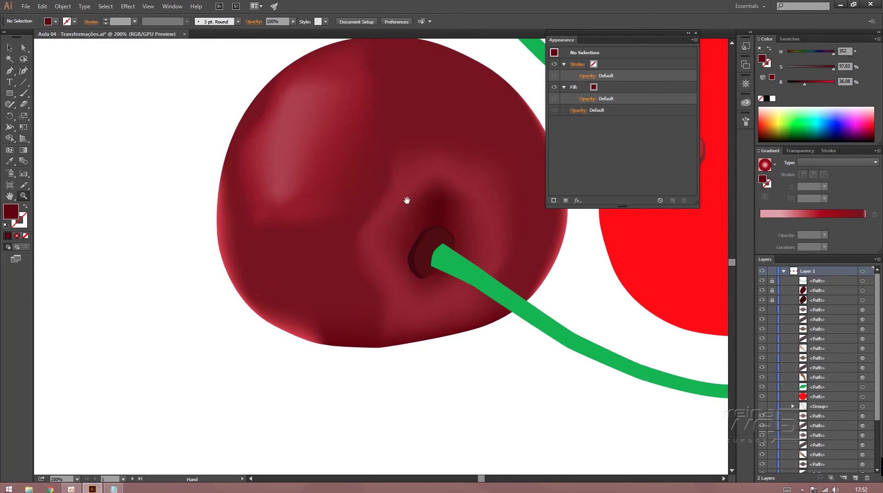
pyautogui.moveTo(407, 200); pyautogui.dragTo(379, 236)
pyautogui.keyDown('alt'); pyautogui.click(357, 223); pyautogui.keyUp('alt')
pyautogui.keyDown('alt'); pyautogui.click(360, 221); pyautogui.keyUp('alt')
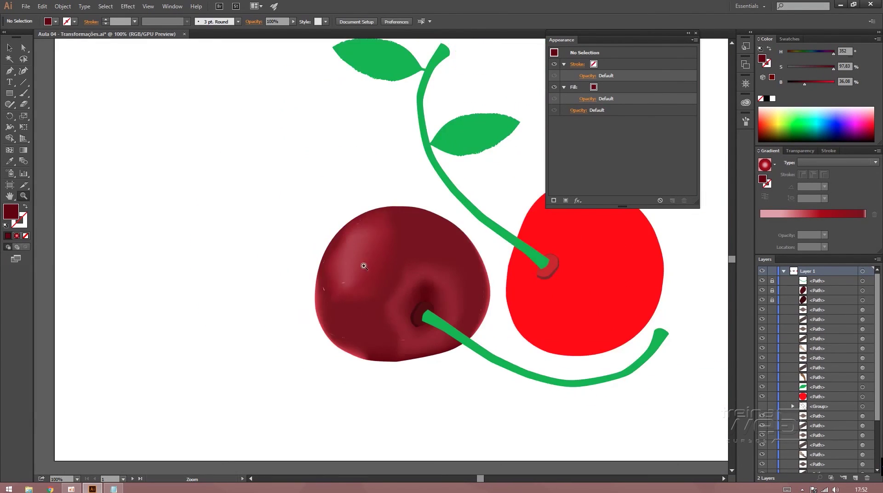
# - Switch the document from GPU preview to CPU preview and view the whole cherry illustration
pyautogui.click(150, 7)
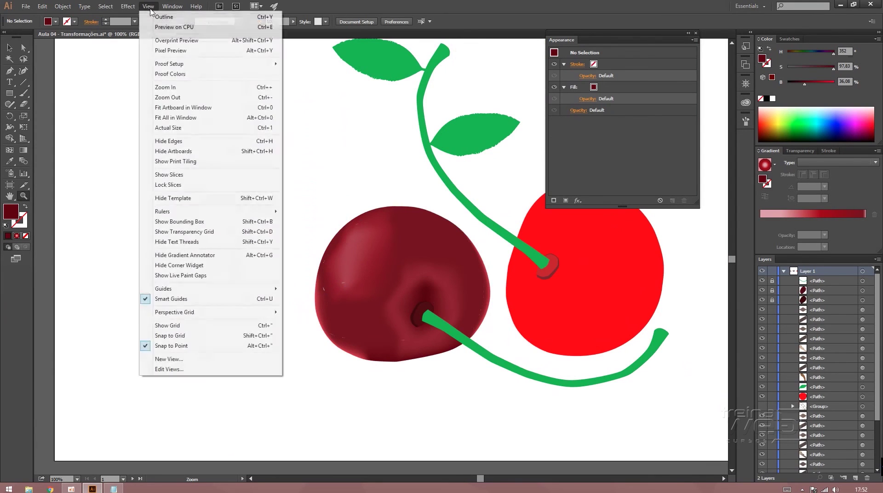
pyautogui.click(173, 29)
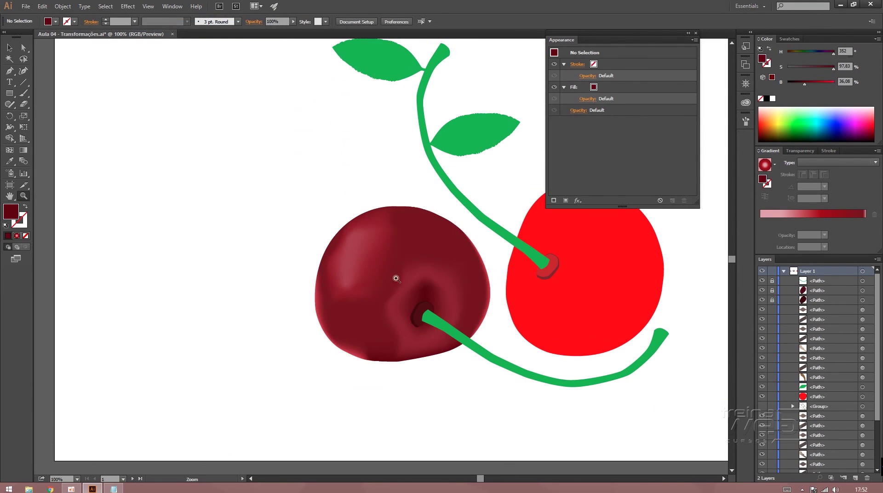
pyautogui.keyDown('alt'); pyautogui.click(421, 295); pyautogui.keyUp('alt')
pyautogui.keyDown('alt'); pyautogui.click(385, 288); pyautogui.keyUp('alt')
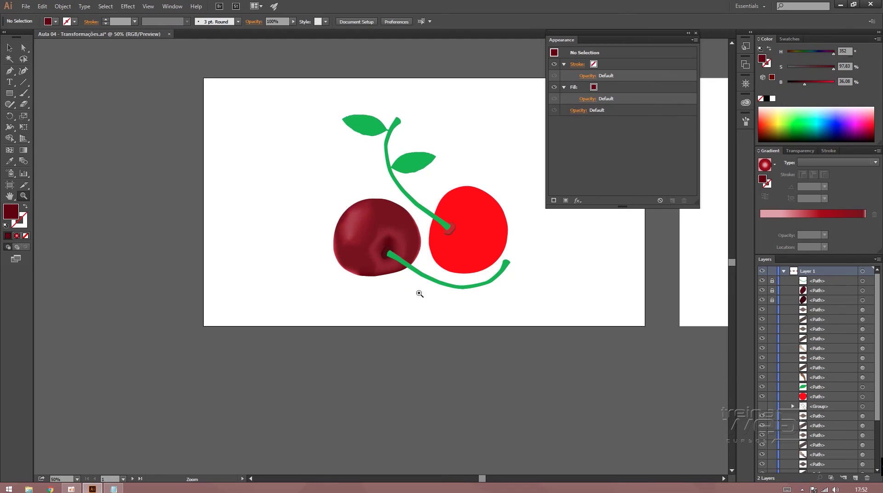
# - Select the bright mesh point on the left cherry's lower-left edge and recolour it with the dark red sampled from the cherry body nearby
pyautogui.click(394, 248)
pyautogui.click(394, 248)
pyautogui.click(393, 248)
pyautogui.click(382, 251)
pyautogui.moveTo(206, 338); pyautogui.dragTo(356, 287)
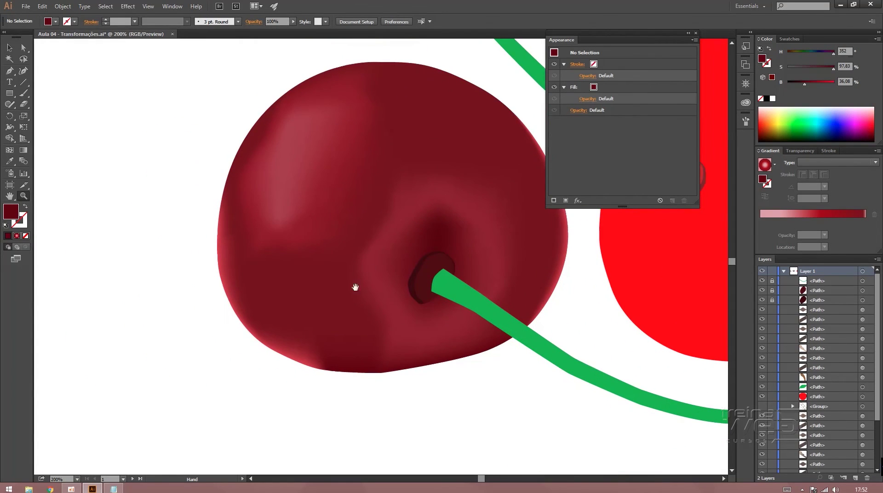
pyautogui.click(24, 59)
pyautogui.moveTo(292, 372)
pyautogui.mouseDown()
pyautogui.moveTo(311, 378)
pyautogui.moveTo(305, 389)
pyautogui.moveTo(302, 367)
pyautogui.moveTo(312, 381)
pyautogui.mouseUp()
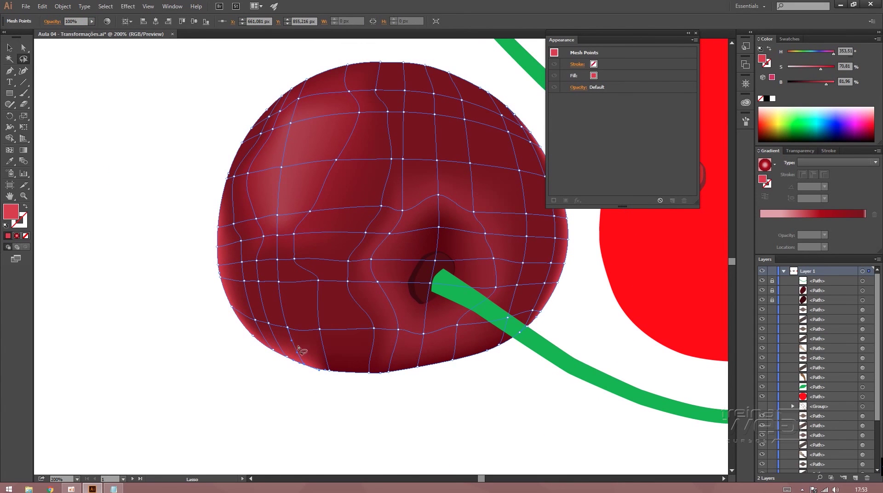
pyautogui.press('i')
pyautogui.click(323, 329)
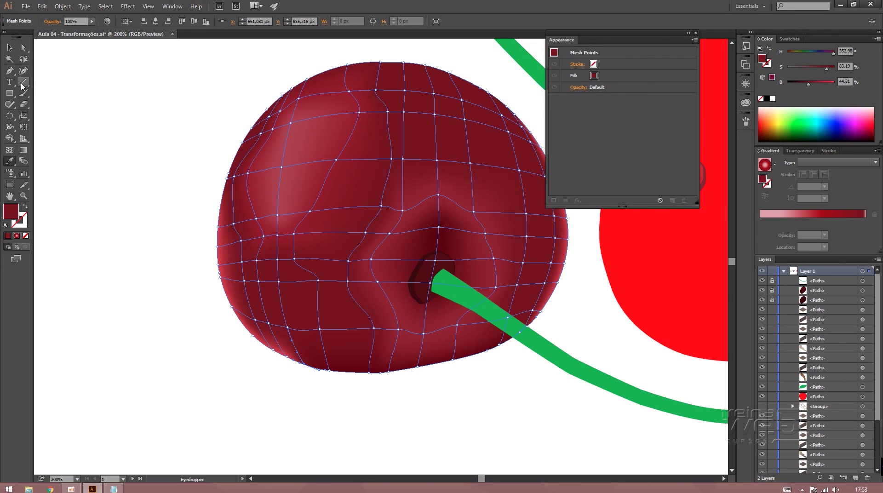
# - Darken the adjacent mesh point on the lower-left edge to HSB saturation 70% and brightness about 59%, and deselect the mesh
pyautogui.click(24, 59)
pyautogui.moveTo(280, 367)
pyautogui.mouseDown()
pyautogui.moveTo(285, 359)
pyautogui.moveTo(280, 366)
pyautogui.mouseUp()
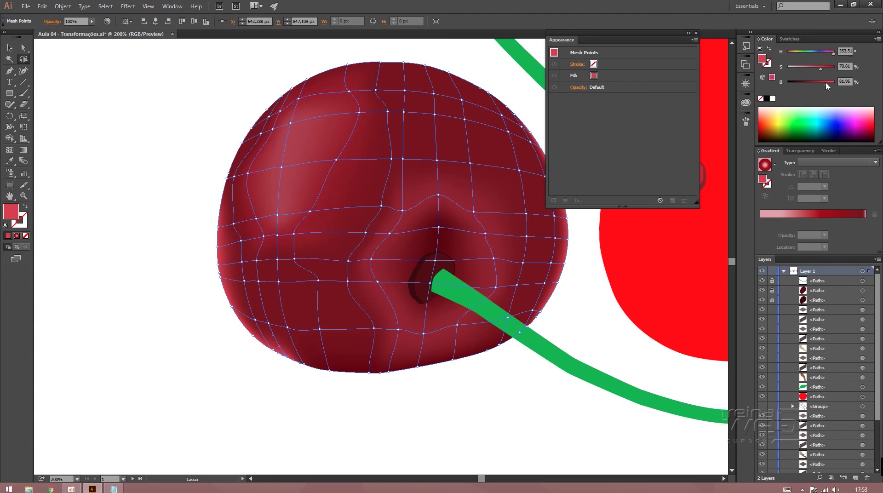
pyautogui.moveTo(821, 84); pyautogui.dragTo(816, 84)
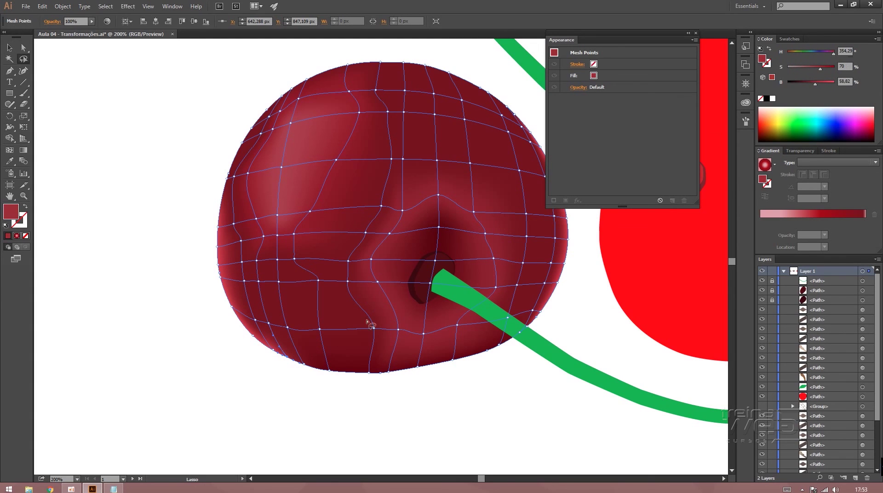
pyautogui.click(279, 391)
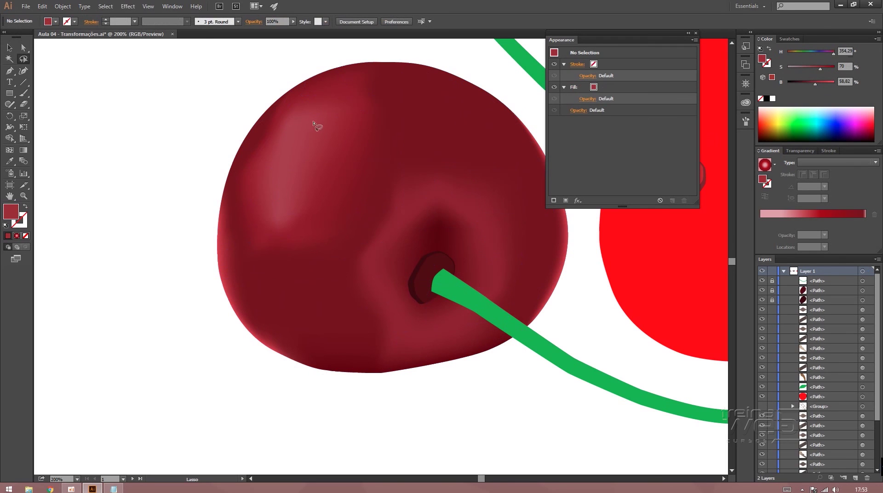
# - Brighten the upper-left highlight's central mesh points to HSB saturation about 61% and brightness about 81%, and deselect the mesh
pyautogui.moveTo(313, 119)
pyautogui.mouseDown()
pyautogui.moveTo(275, 193)
pyautogui.moveTo(313, 144)
pyautogui.moveTo(313, 115)
pyautogui.moveTo(285, 142)
pyautogui.moveTo(281, 191)
pyautogui.moveTo(297, 153)
pyautogui.moveTo(297, 112)
pyautogui.moveTo(288, 138)
pyautogui.moveTo(292, 118)
pyautogui.mouseUp()
pyautogui.moveTo(820, 83); pyautogui.dragTo(827, 88)
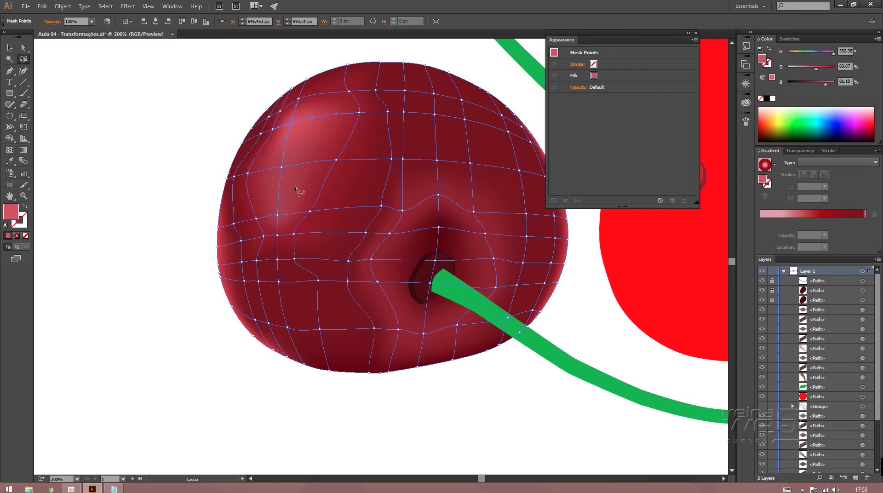
pyautogui.moveTo(297, 190)
pyautogui.mouseDown()
pyautogui.moveTo(276, 154)
pyautogui.moveTo(294, 188)
pyautogui.mouseUp()
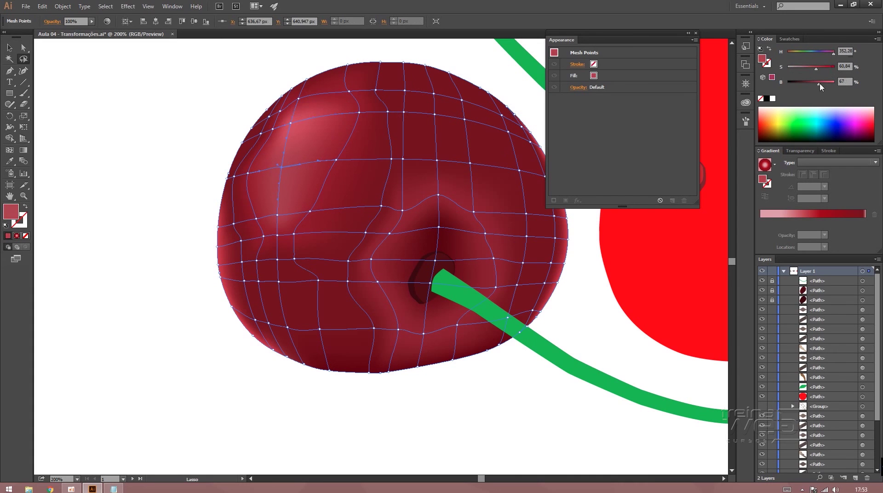
pyautogui.moveTo(820, 84); pyautogui.dragTo(823, 85)
pyautogui.click(120, 206)
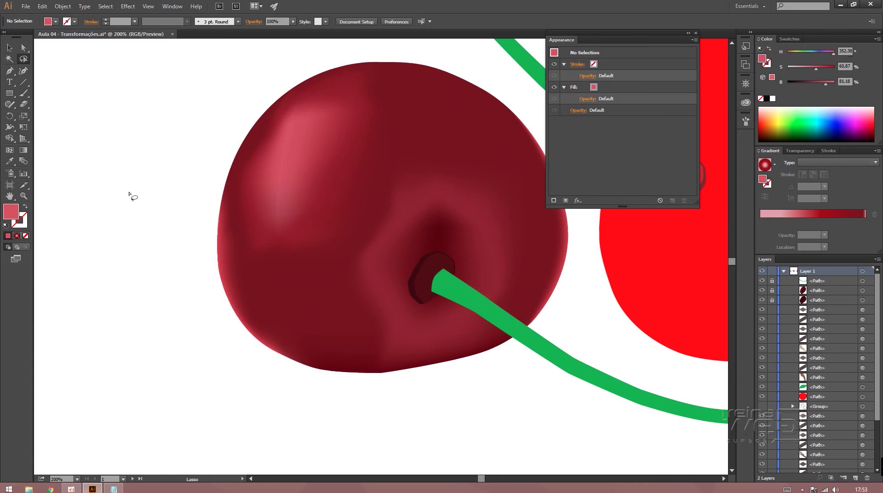
# - Inspect the brightened highlight on the left cherry, viewing the illustration down to both artboards at 33.33% zoom
pyautogui.scroll(1, 134, 211)
pyautogui.hscroll(1, 134, 211)
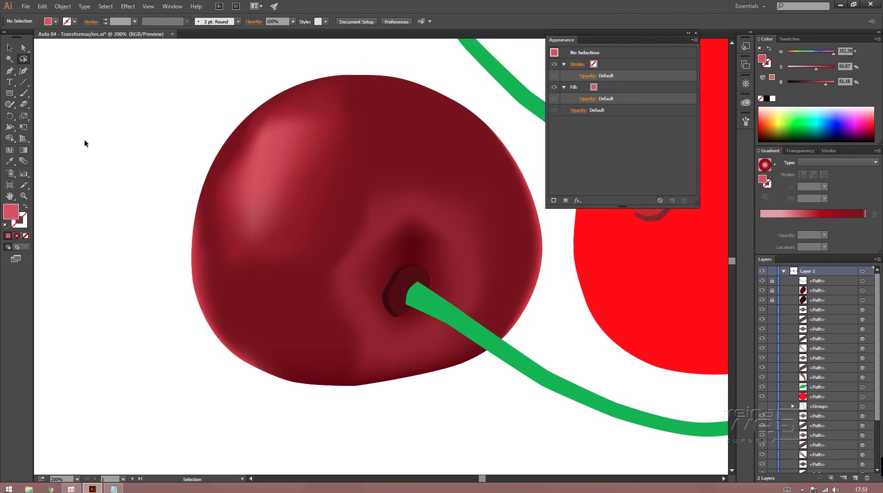
pyautogui.hotkey('ctrl', '-')
pyautogui.hotkey('ctrl', '-')
pyautogui.hotkey('ctrl', '-')
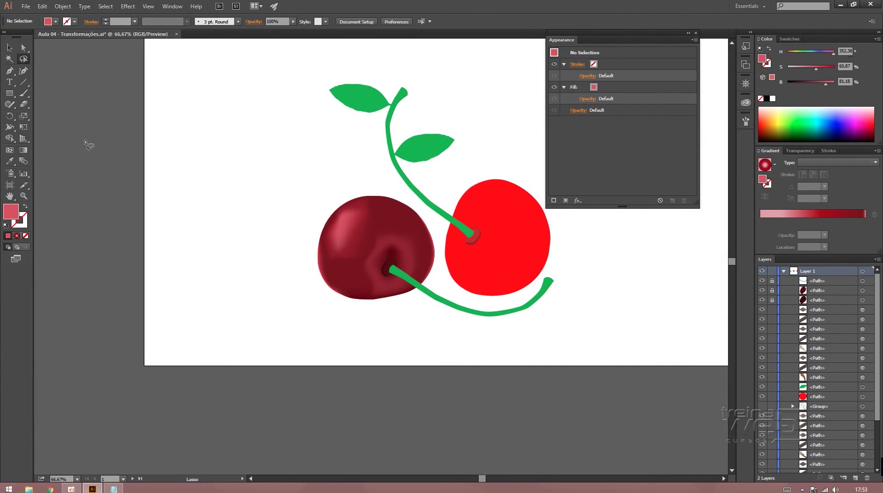
pyautogui.moveTo(506, 194); pyautogui.dragTo(423, 231)
pyautogui.moveTo(296, 257); pyautogui.dragTo(332, 235)
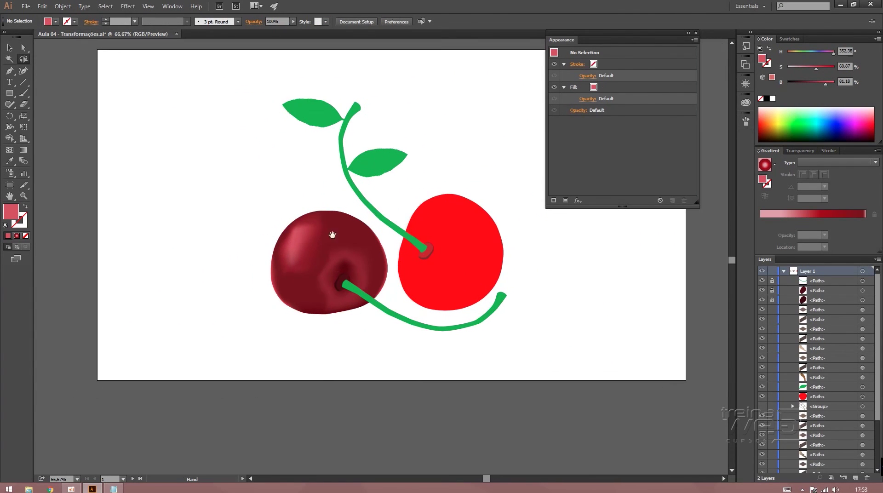
pyautogui.click(9, 48)
pyautogui.hotkey('ctrl', '-')
pyautogui.hotkey('ctrl', '-')
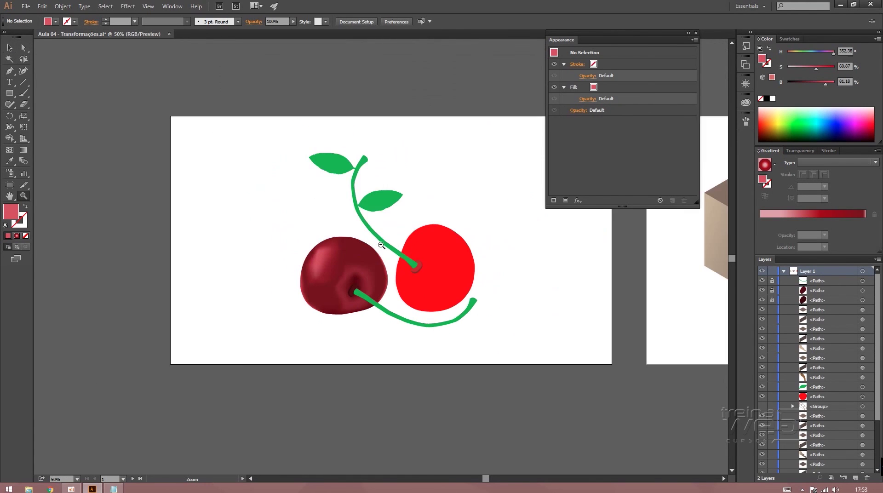
pyautogui.moveTo(465, 231); pyautogui.dragTo(429, 258)
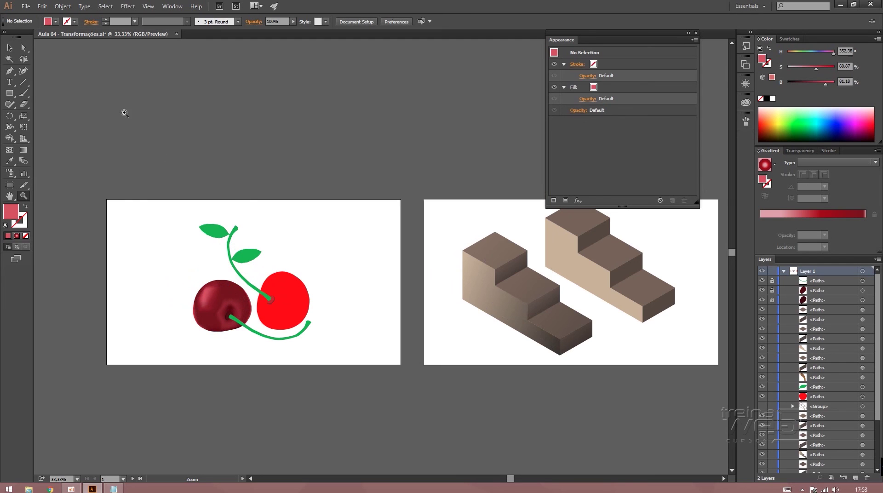
# - Try adding gradient mesh points to a test rectangle drawn above the cherry artboard, and delete it
pyautogui.click(9, 92)
pyautogui.moveTo(219, 81)
pyautogui.mouseDown()
pyautogui.moveTo(284, 122)
pyautogui.moveTo(336, 137)
pyautogui.mouseUp()
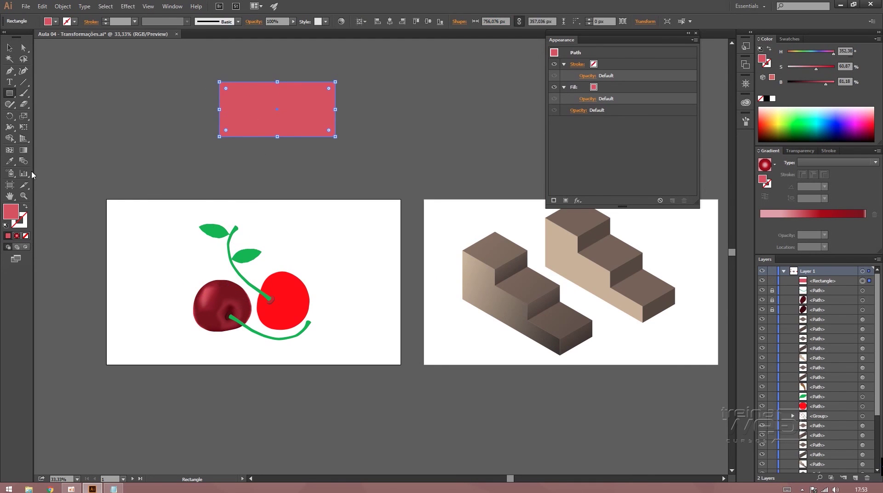
pyautogui.click(10, 150)
pyautogui.click(269, 109)
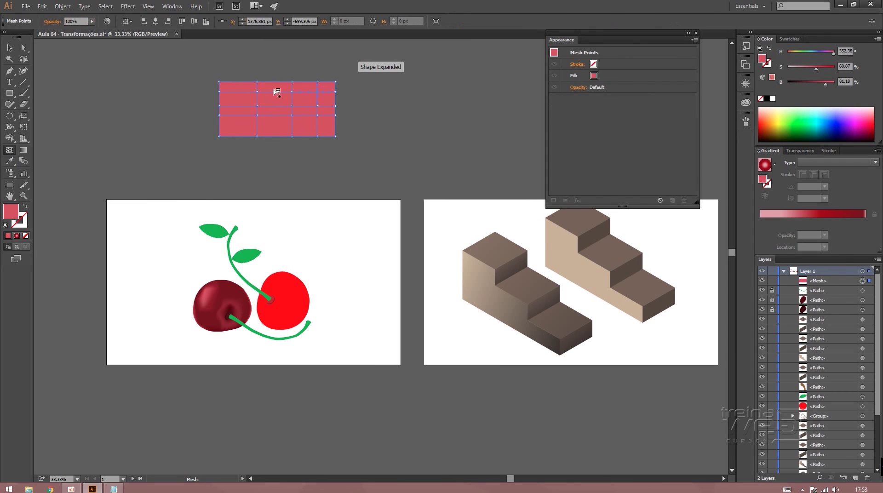
pyautogui.click(243, 124)
pyautogui.click(9, 48)
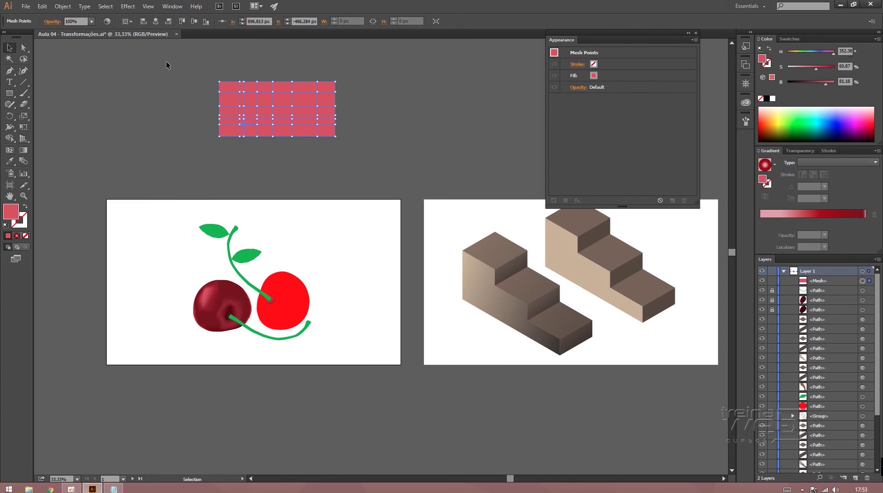
pyautogui.press('Delete')
# - Draw a square about 1134 px wide overlapping the top of the cherry artboard and apply a dark gradient swatch to its stroke
pyautogui.click(10, 93)
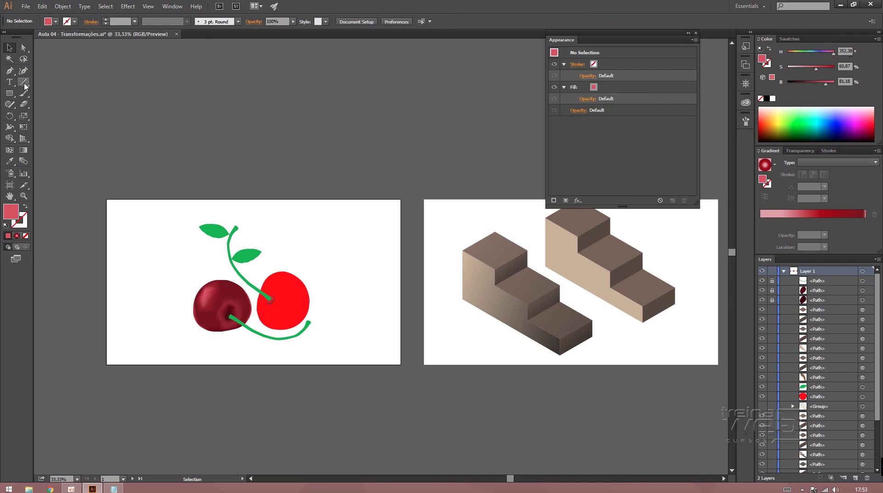
pyautogui.moveTo(196, 79); pyautogui.dragTo(370, 252)
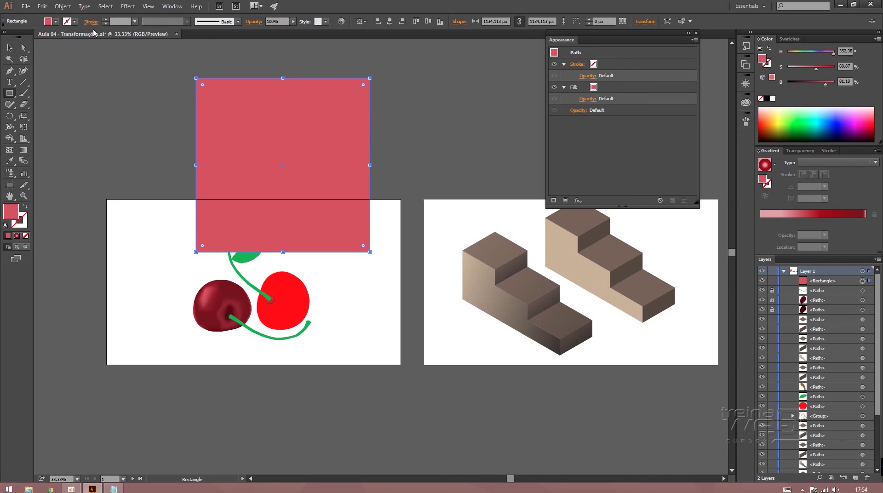
pyautogui.click(74, 22)
pyautogui.click(32, 56)
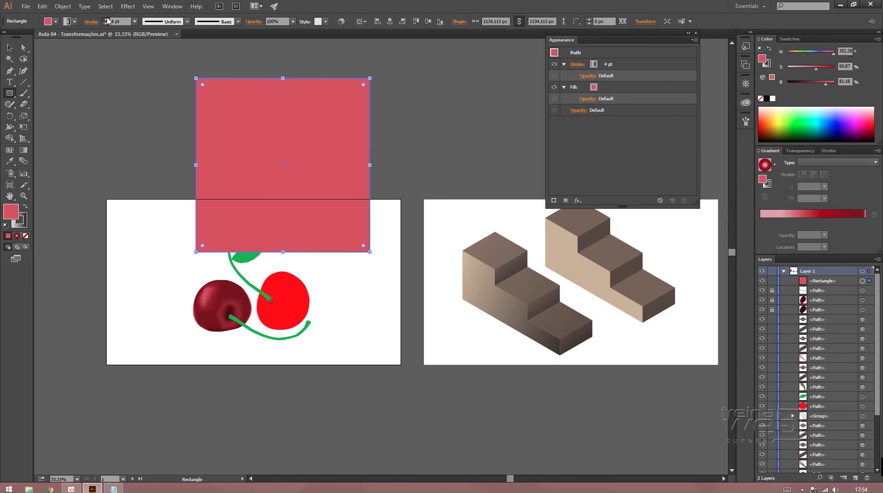
# - Set the square's stroke weight to 80 pt and deselect it
pyautogui.click(106, 19)
pyautogui.click(106, 20)
pyautogui.click(106, 19)
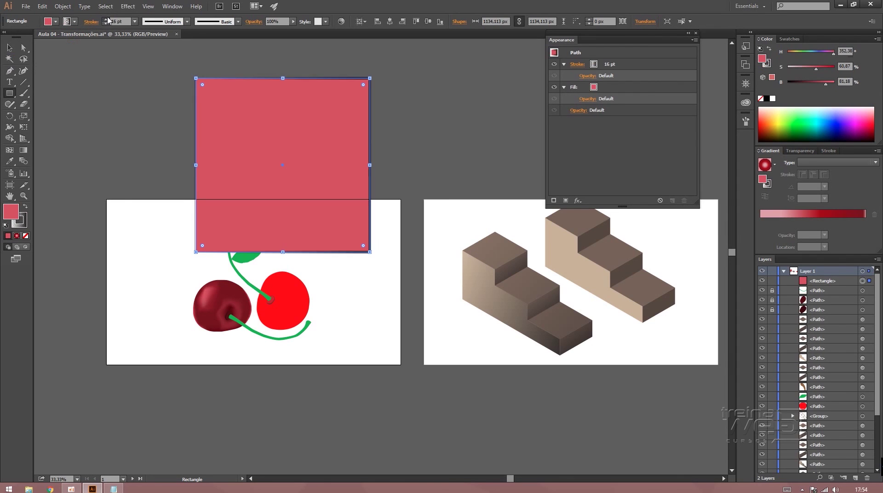
pyautogui.click(134, 22)
pyautogui.click(147, 232)
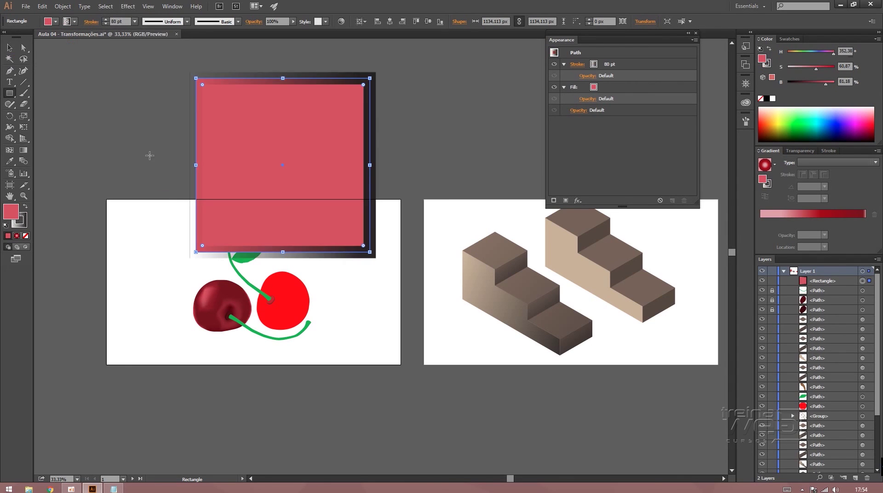
pyautogui.click(10, 48)
pyautogui.click(71, 85)
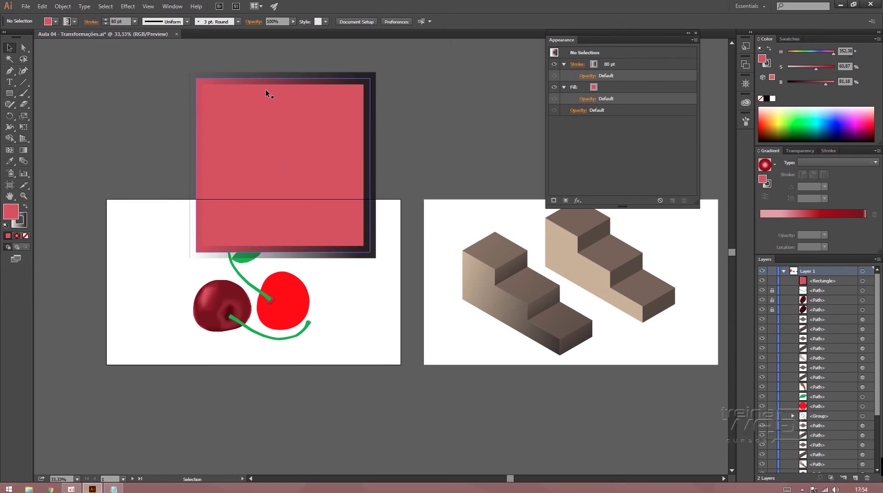
pyautogui.click(74, 23)
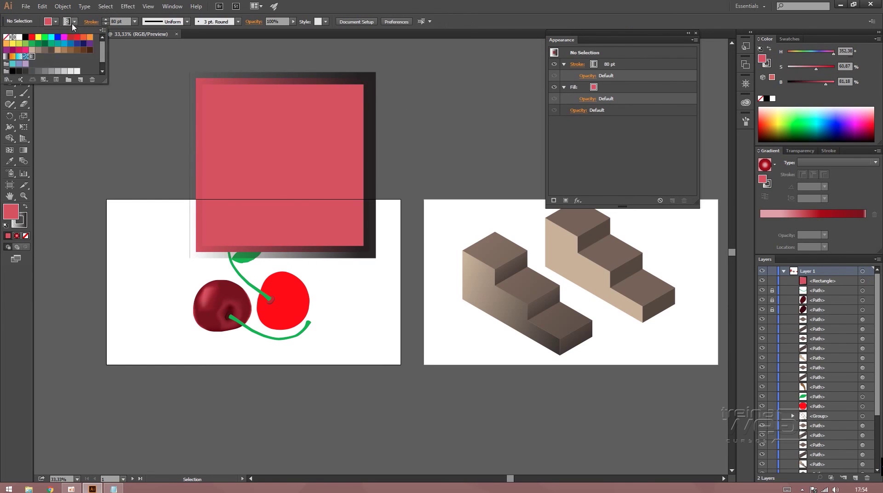
pyautogui.click(25, 56)
pyautogui.click(19, 56)
pyautogui.click(228, 99)
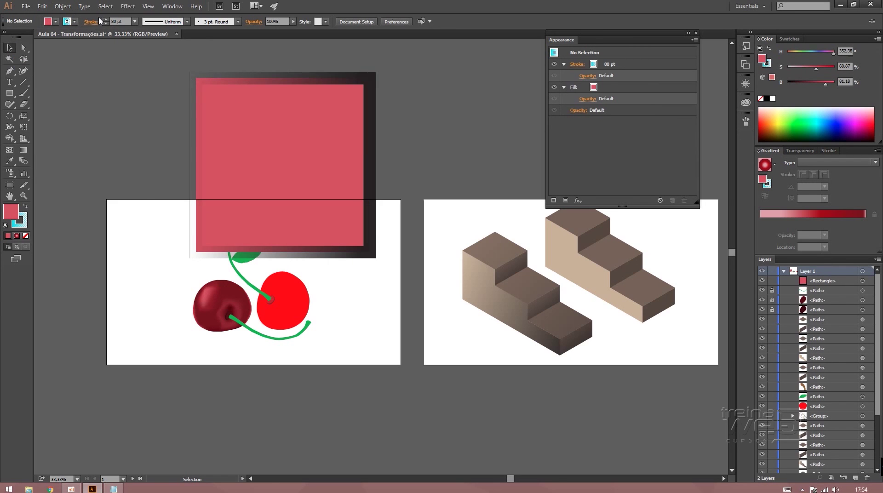
# - Select the square and apply the white-to-black linear gradient swatch to its stroke
pyautogui.click(272, 106)
pyautogui.click(74, 22)
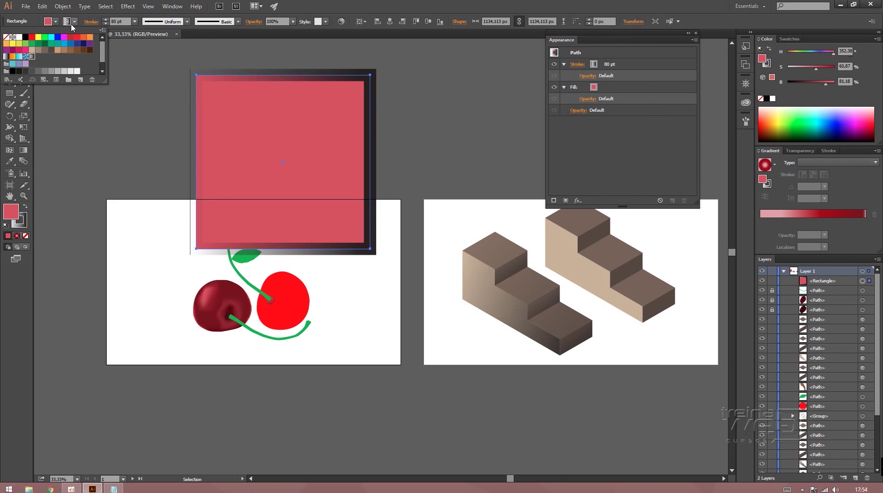
pyautogui.click(26, 57)
pyautogui.click(13, 57)
pyautogui.click(6, 57)
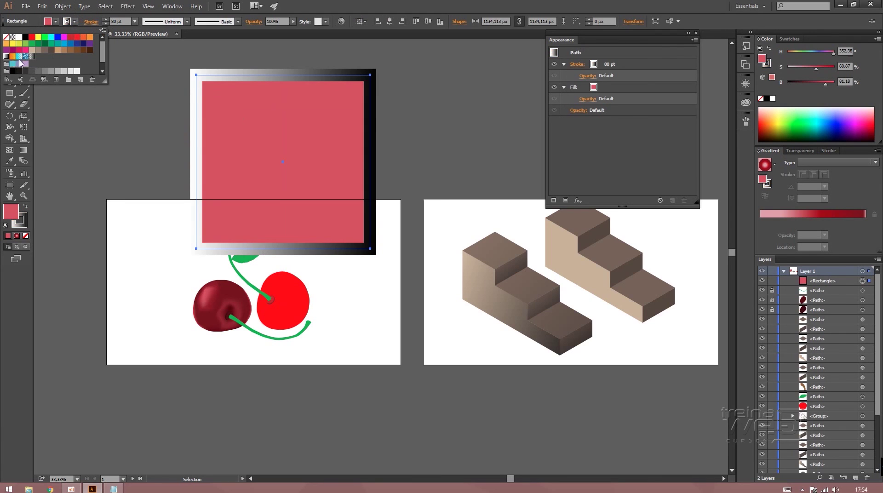
# - Apply the fading black gradient swatch to the square's stroke and the cyan fading gradient swatch to its fill
pyautogui.click(32, 57)
pyautogui.click(57, 21)
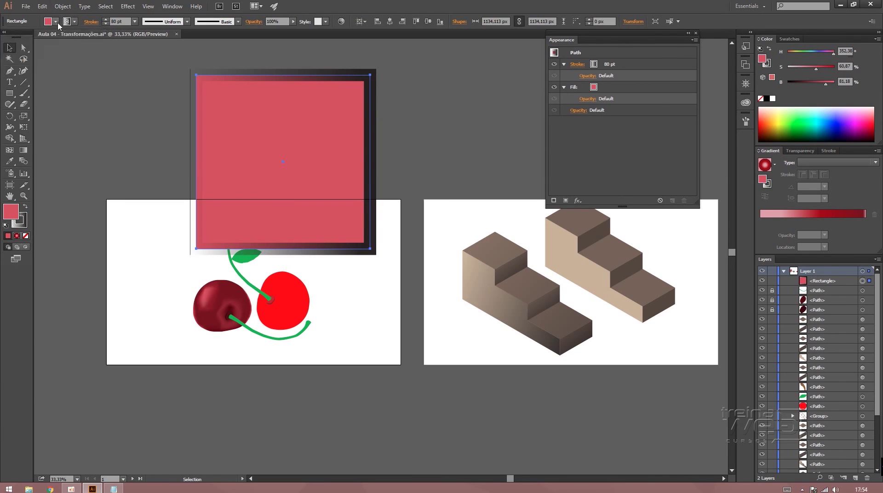
pyautogui.click(56, 22)
pyautogui.click(26, 48)
pyautogui.click(32, 47)
pyautogui.click(56, 22)
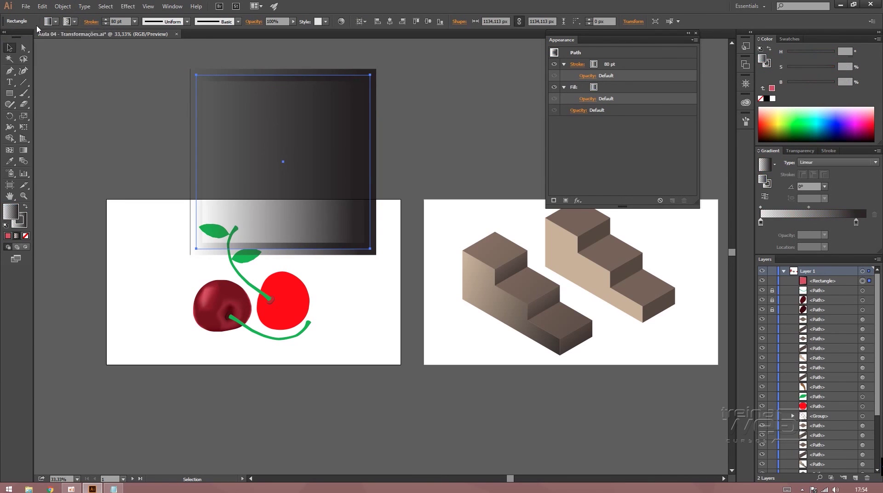
pyautogui.click(56, 22)
pyautogui.click(26, 48)
pyautogui.click(19, 48)
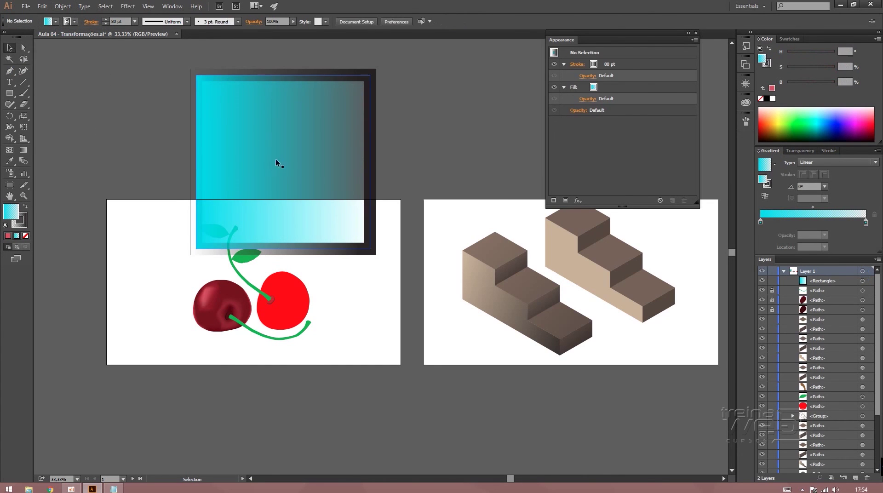
# - Move the gradient test square off the cherry artwork and delete it
pyautogui.moveTo(276, 162); pyautogui.dragTo(366, 83)
pyautogui.moveTo(334, 108); pyautogui.dragTo(355, 102)
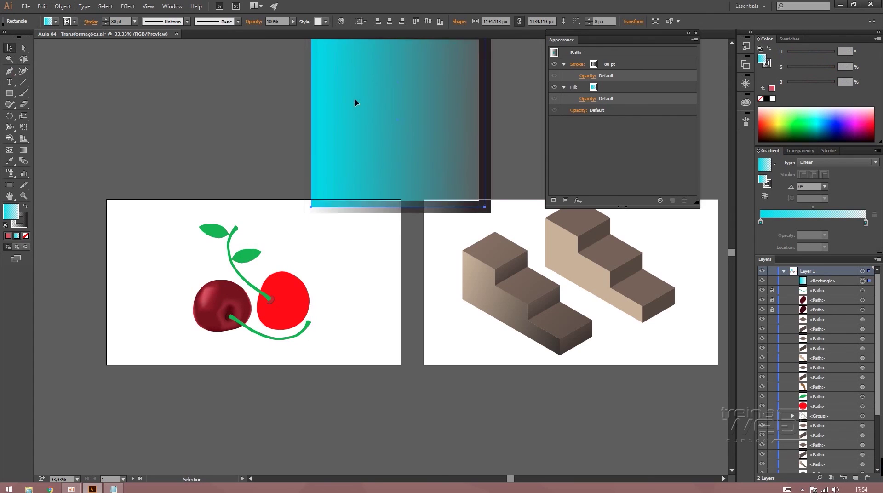
pyautogui.press('Delete')
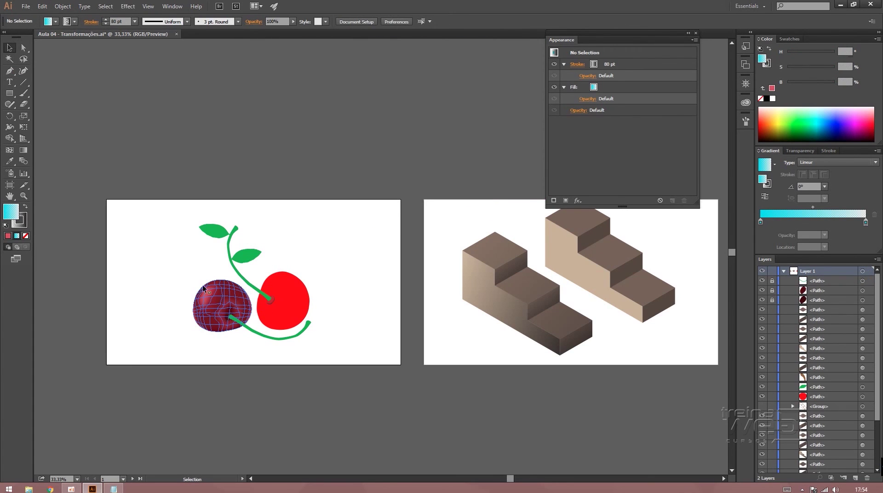
pyautogui.moveTo(446, 225); pyautogui.dragTo(308, 235)
pyautogui.moveTo(229, 221); pyautogui.dragTo(483, 197)
pyautogui.moveTo(195, 228)
pyautogui.mouseDown()
pyautogui.moveTo(380, 242)
pyautogui.moveTo(319, 265)
pyautogui.mouseUp()
pyautogui.moveTo(254, 263); pyautogui.dragTo(339, 257)
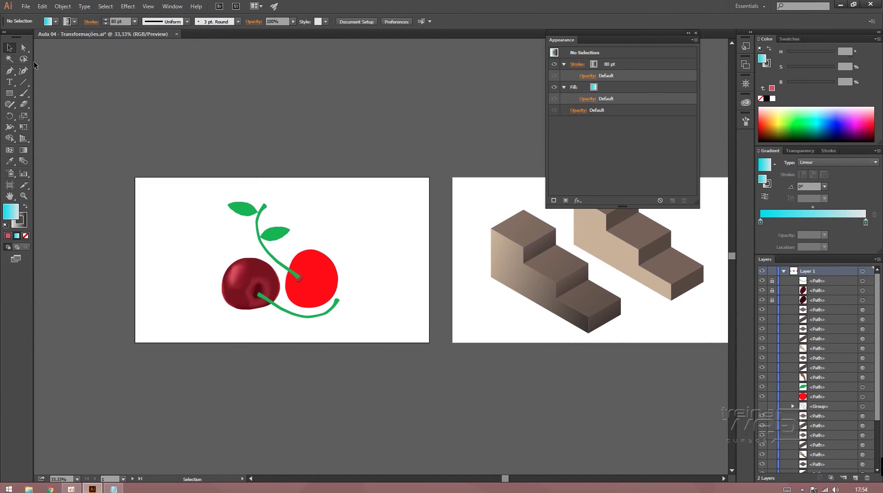
# - Draw an irregular, self-overlapping closed shape about 2490 by 1036 px above the cherry artboard with the Curvature tool
pyautogui.hotkey('shift', '`')
pyautogui.click(88, 67)
pyautogui.click(81, 123)
pyautogui.click(127, 119)
pyautogui.click(146, 108)
pyautogui.click(94, 183)
pyautogui.click(65, 194)
pyautogui.click(121, 201)
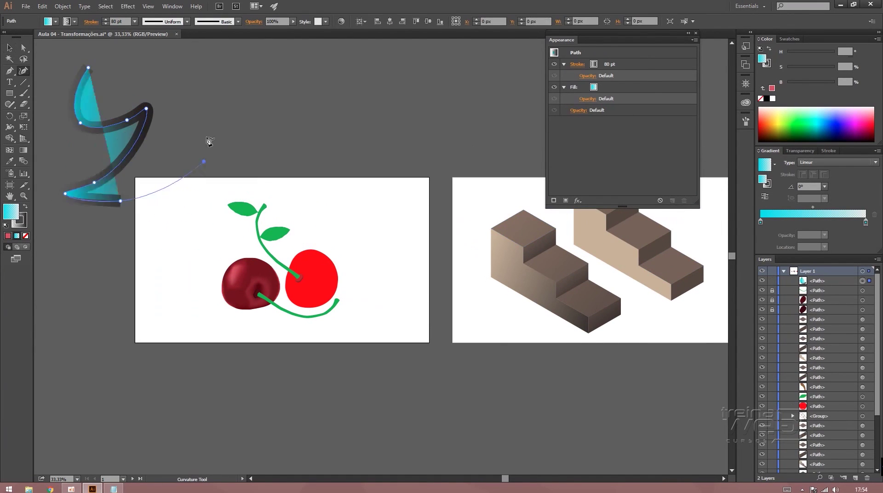
pyautogui.click(204, 162)
pyautogui.click(227, 117)
pyautogui.click(262, 88)
pyautogui.click(321, 128)
pyautogui.click(400, 162)
pyautogui.click(444, 127)
pyautogui.click(329, 53)
pyautogui.click(280, 58)
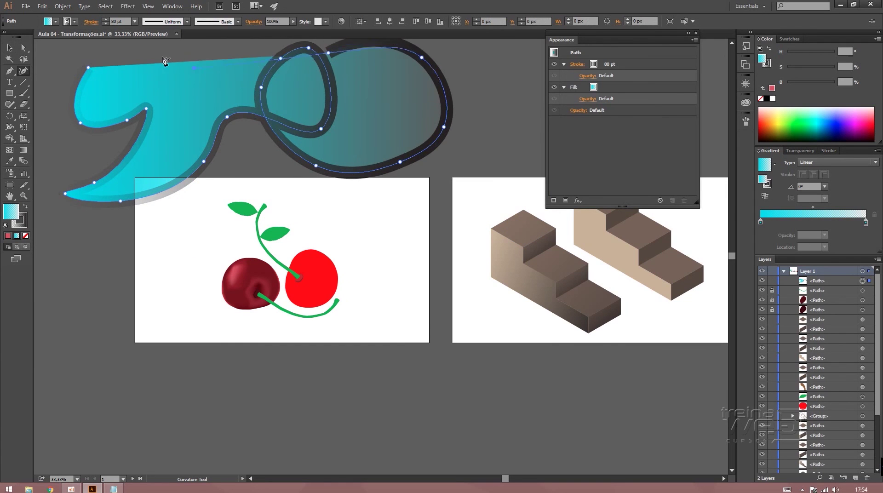
pyautogui.scroll(1, 164, 61)
pyautogui.click(123, 59)
pyautogui.click(124, 72)
pyautogui.click(230, 131)
pyautogui.click(234, 158)
pyautogui.click(169, 125)
pyautogui.click(136, 106)
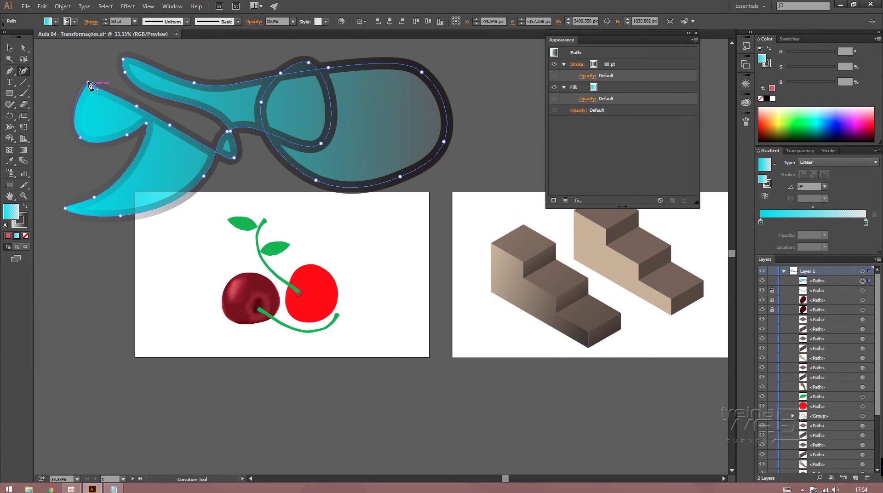
pyautogui.press('v')
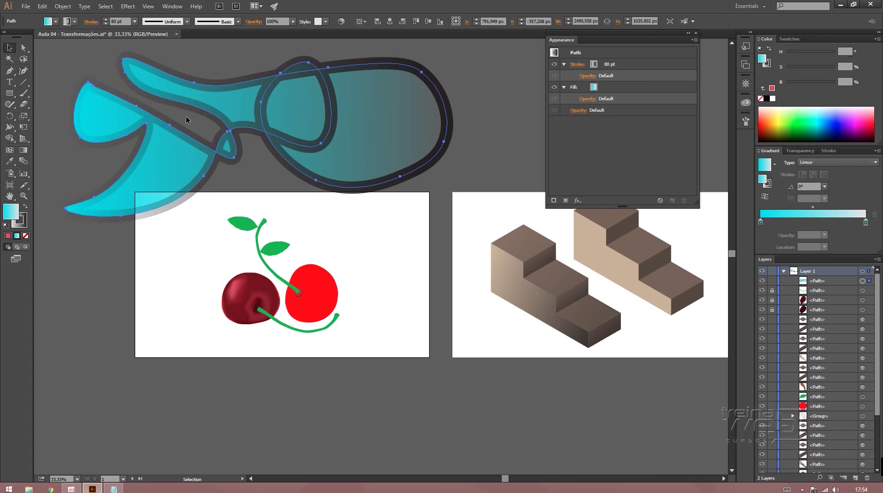
# - Remove the irregular shape's stroke and fill it with a solid magenta-pink swatch
pyautogui.click(69, 24)
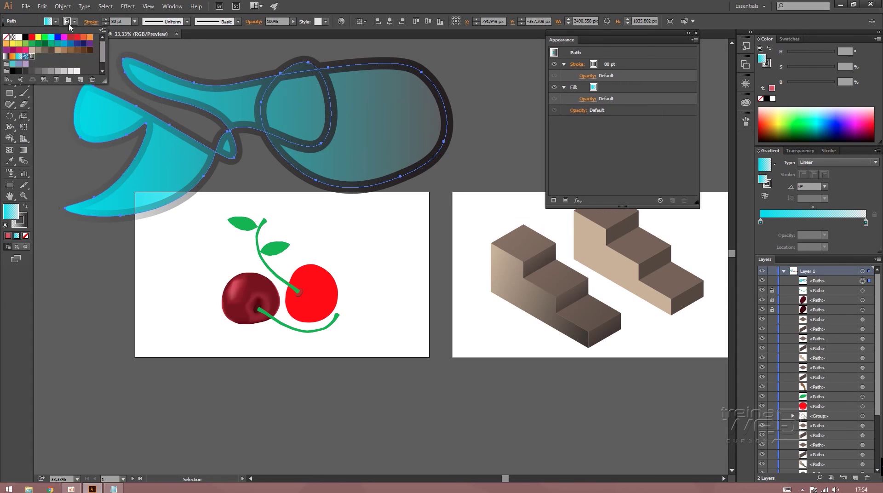
pyautogui.click(7, 38)
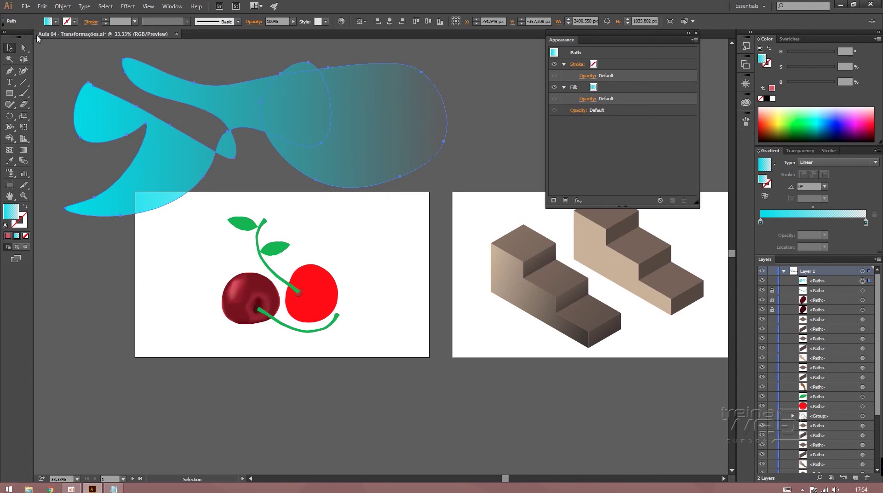
pyautogui.click(67, 22)
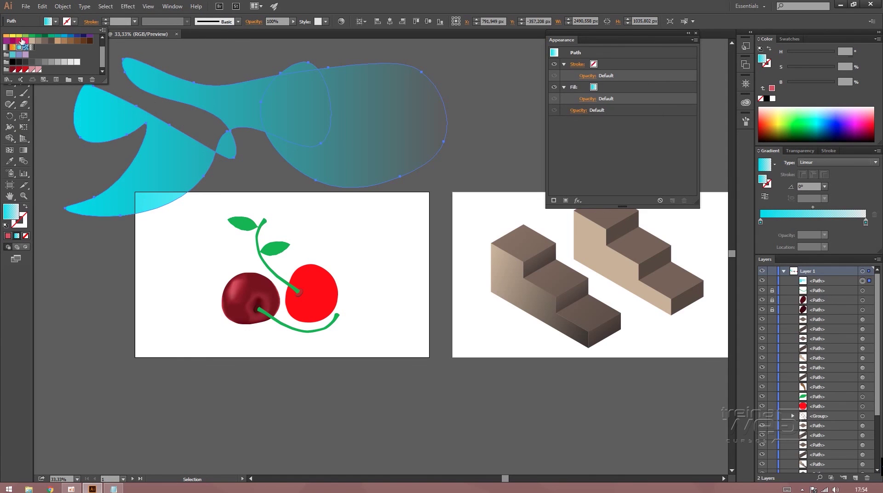
pyautogui.click(22, 40)
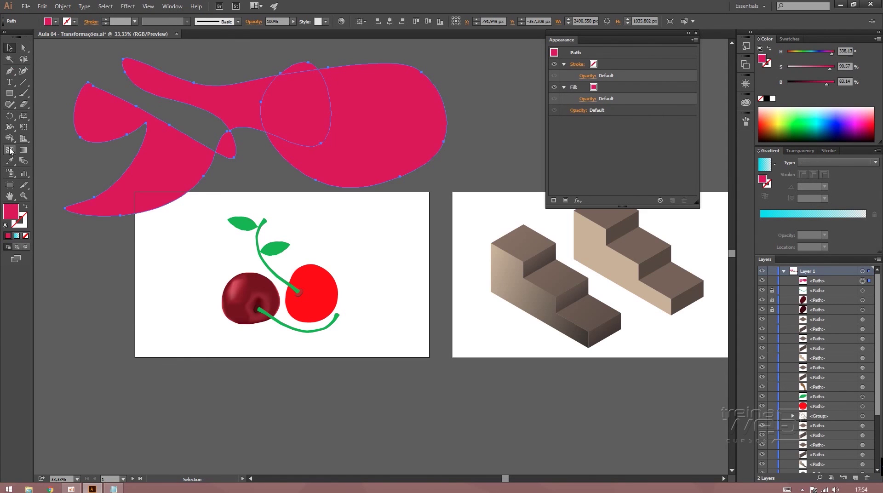
# - Add gradient mesh points across the whole irregular pink shape, from its pointed tails to the large rounded end
pyautogui.click(10, 150)
pyautogui.click(194, 164)
pyautogui.click(164, 172)
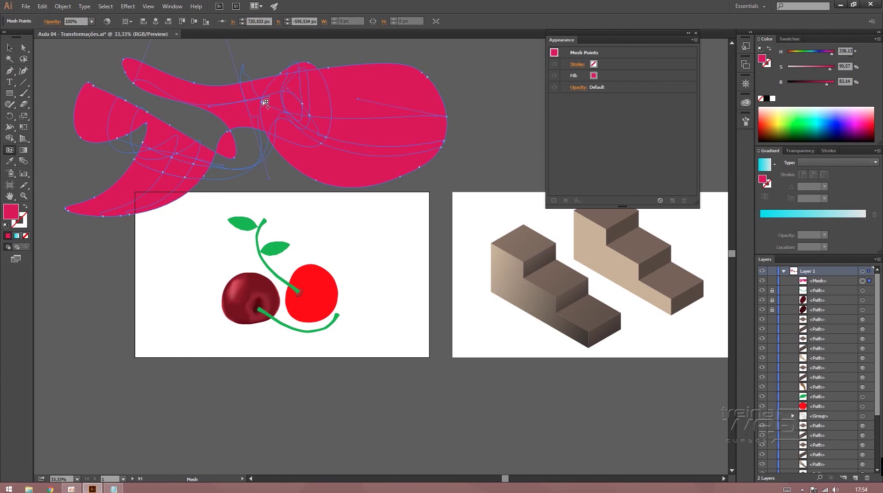
pyautogui.click(332, 97)
pyautogui.click(376, 107)
pyautogui.click(373, 156)
pyautogui.click(404, 165)
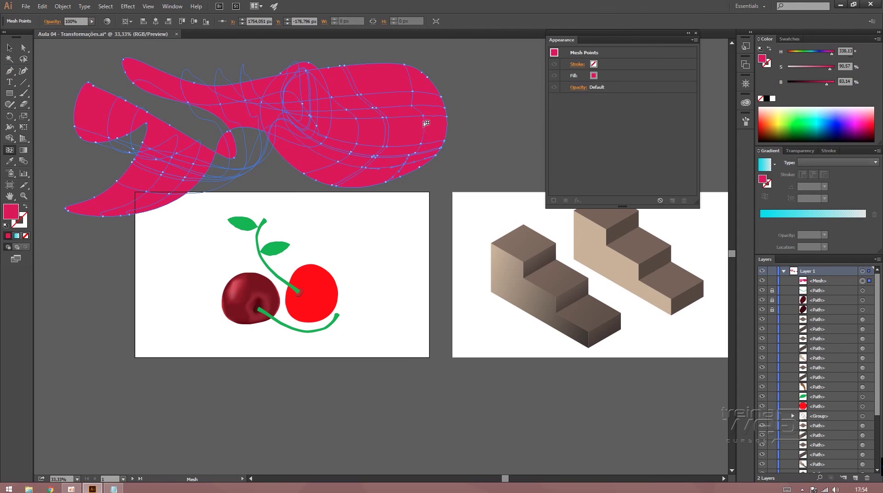
pyautogui.click(425, 122)
pyautogui.click(232, 147)
pyautogui.click(233, 114)
pyautogui.click(209, 95)
pyautogui.click(174, 81)
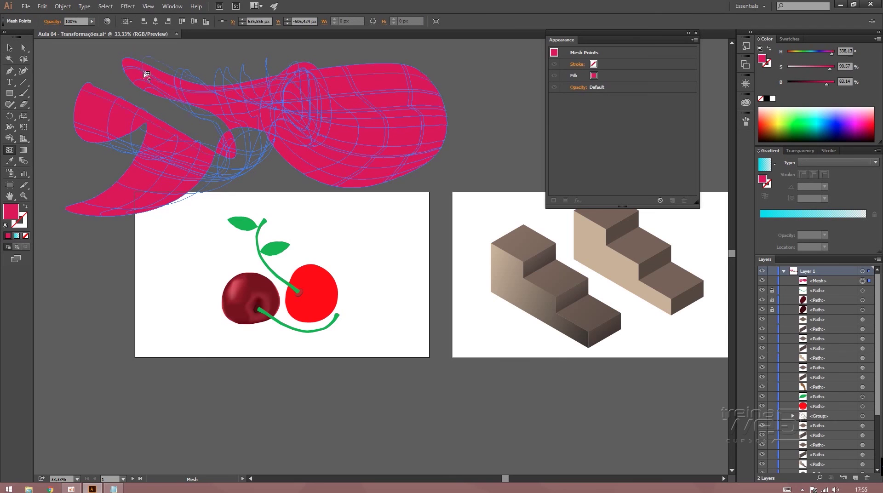
pyautogui.click(144, 72)
pyautogui.click(99, 116)
# - Select the irregular pink mesh shape and delete it
pyautogui.click(9, 47)
pyautogui.click(159, 120)
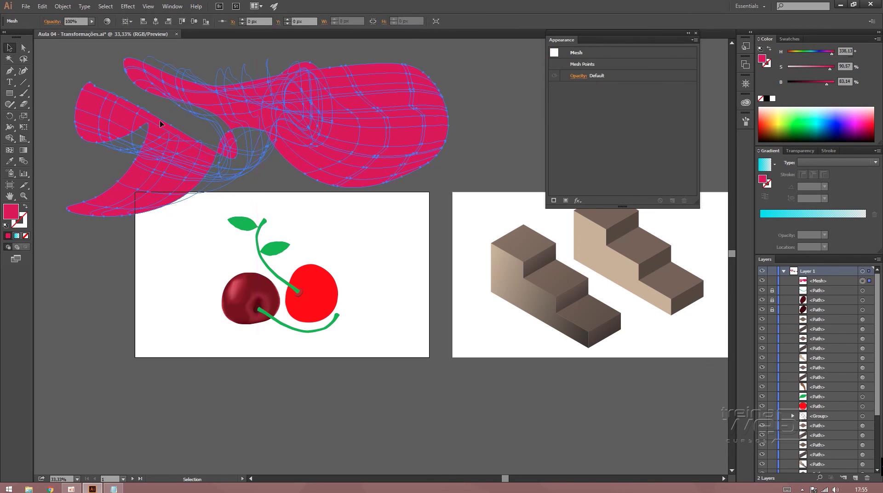
pyautogui.press('Delete')
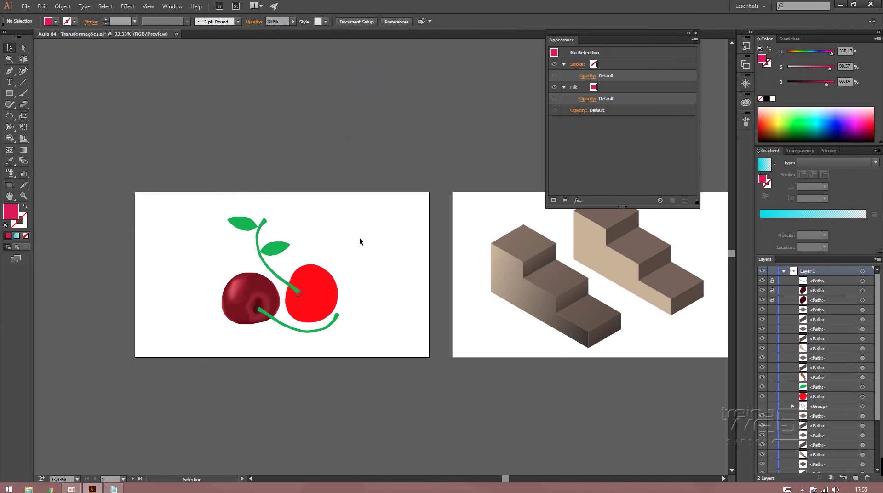
# - Examine the mesh shading of the dark cherry up close, and the neighbouring artboards with the steps and the apple
pyautogui.press('z')
pyautogui.click(255, 304)
pyautogui.click(342, 272)
pyautogui.click(390, 252)
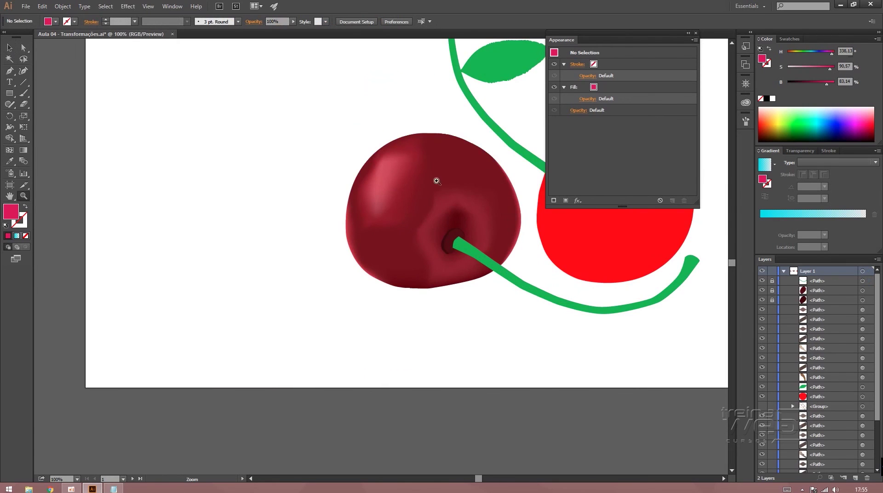
pyautogui.keyDown('alt'); pyautogui.click(437, 180); pyautogui.keyUp('alt')
pyautogui.keyDown('alt'); pyautogui.click(442, 198); pyautogui.keyUp('alt')
pyautogui.keyDown('alt'); pyautogui.click(445, 211); pyautogui.keyUp('alt')
pyautogui.keyDown('alt'); pyautogui.click(446, 211); pyautogui.keyUp('alt')
pyautogui.moveTo(410, 355); pyautogui.dragTo(314, 222)
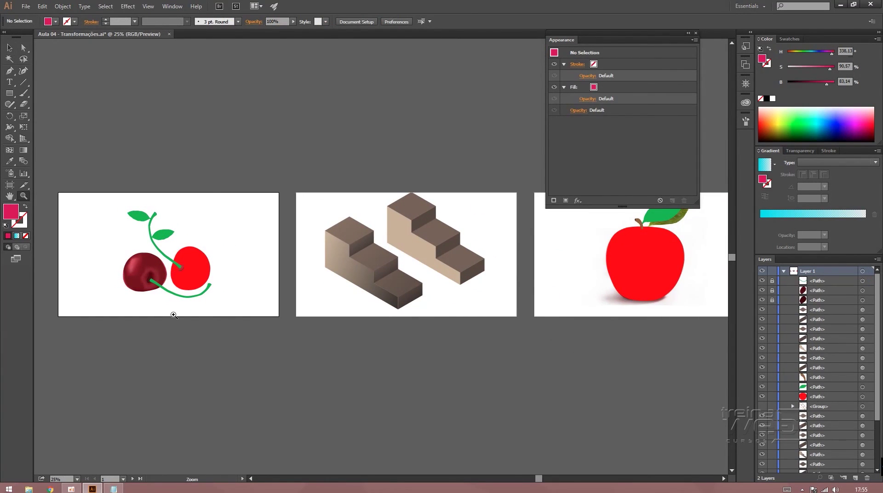